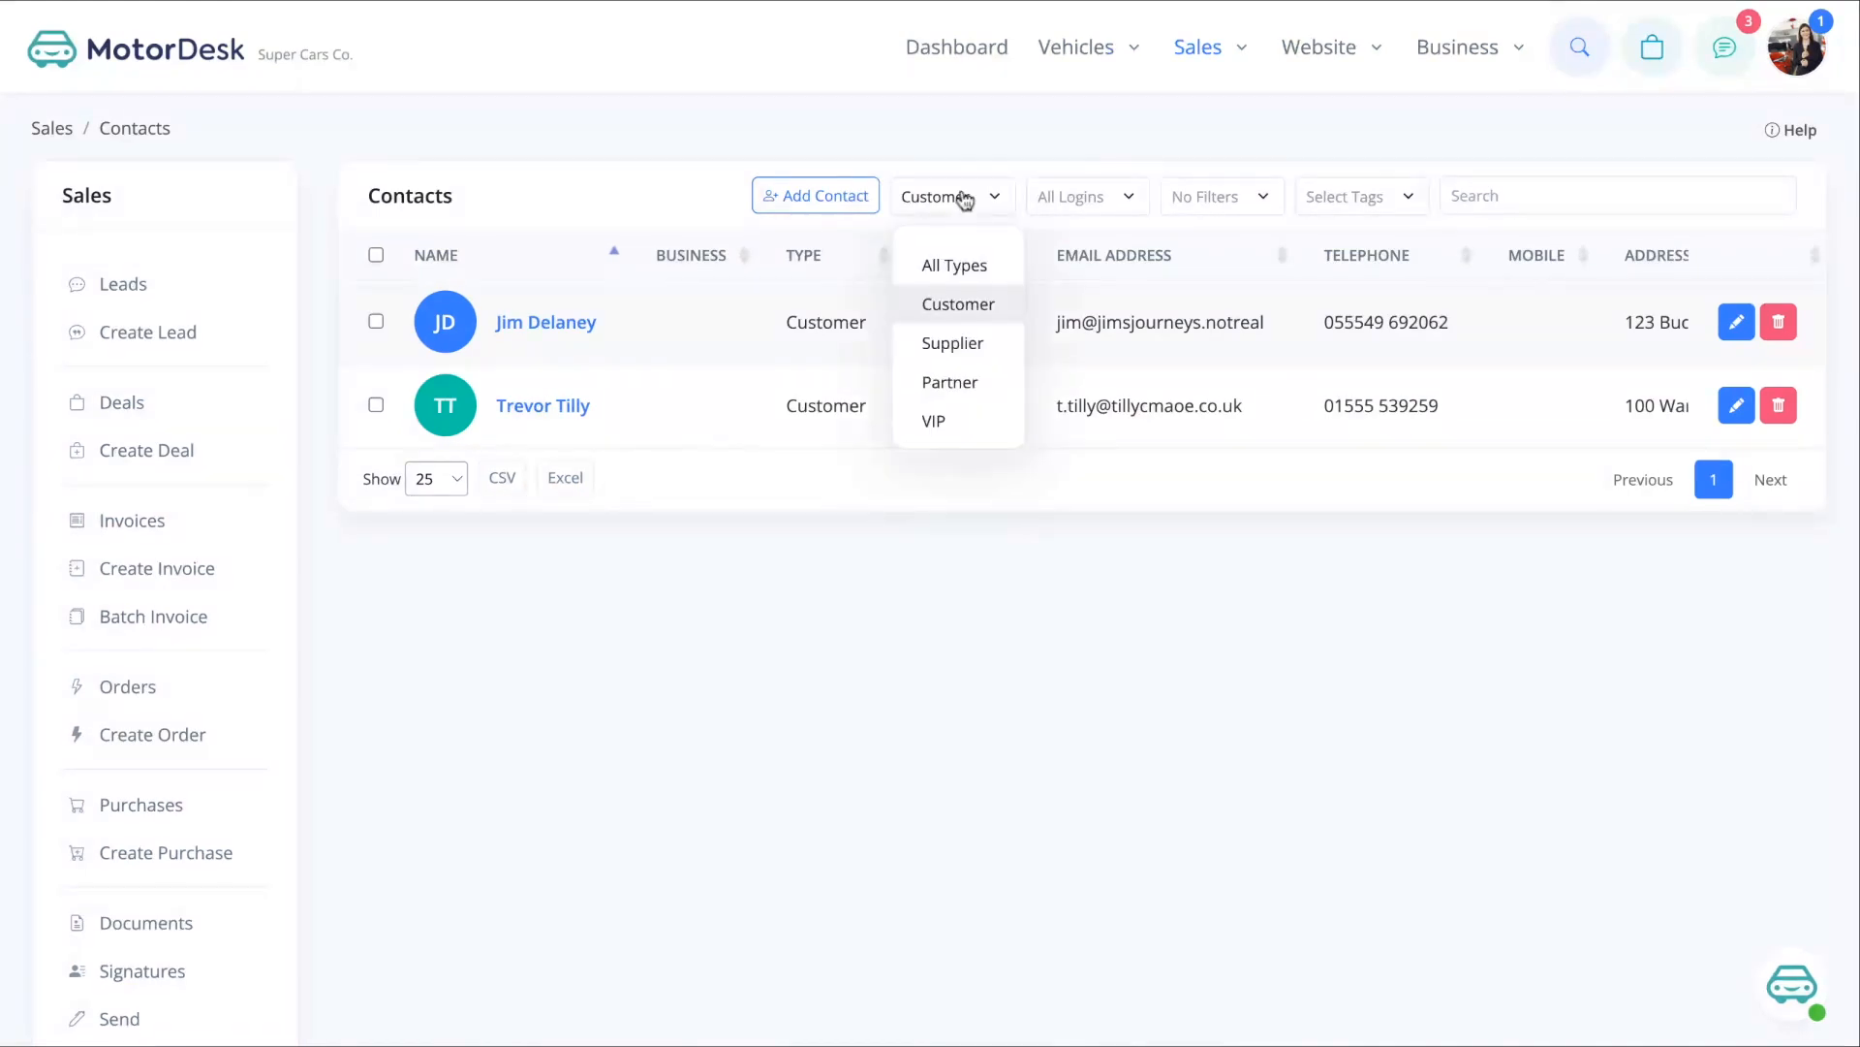
# - Filter contacts to Suppliers, then Partners, then bring up the missing-details filter list
pyautogui.click(955, 342)
pyautogui.click(959, 205)
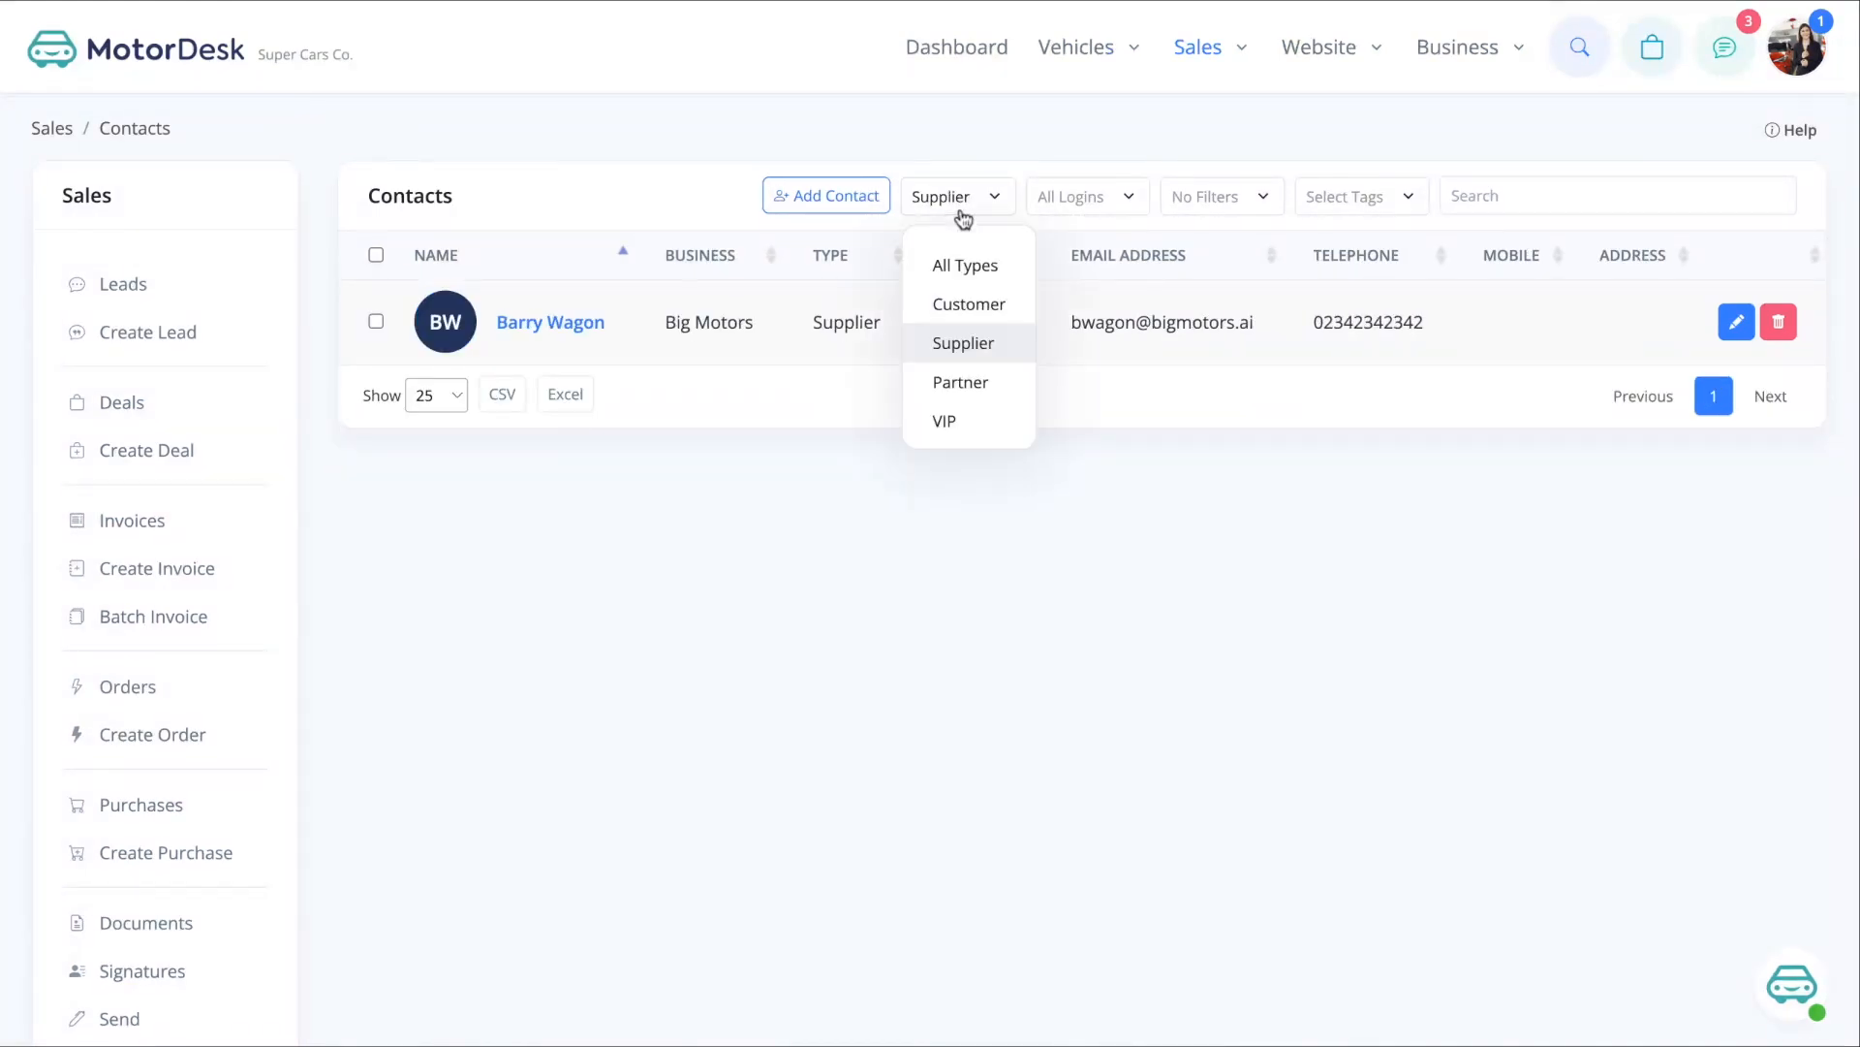
pyautogui.click(947, 385)
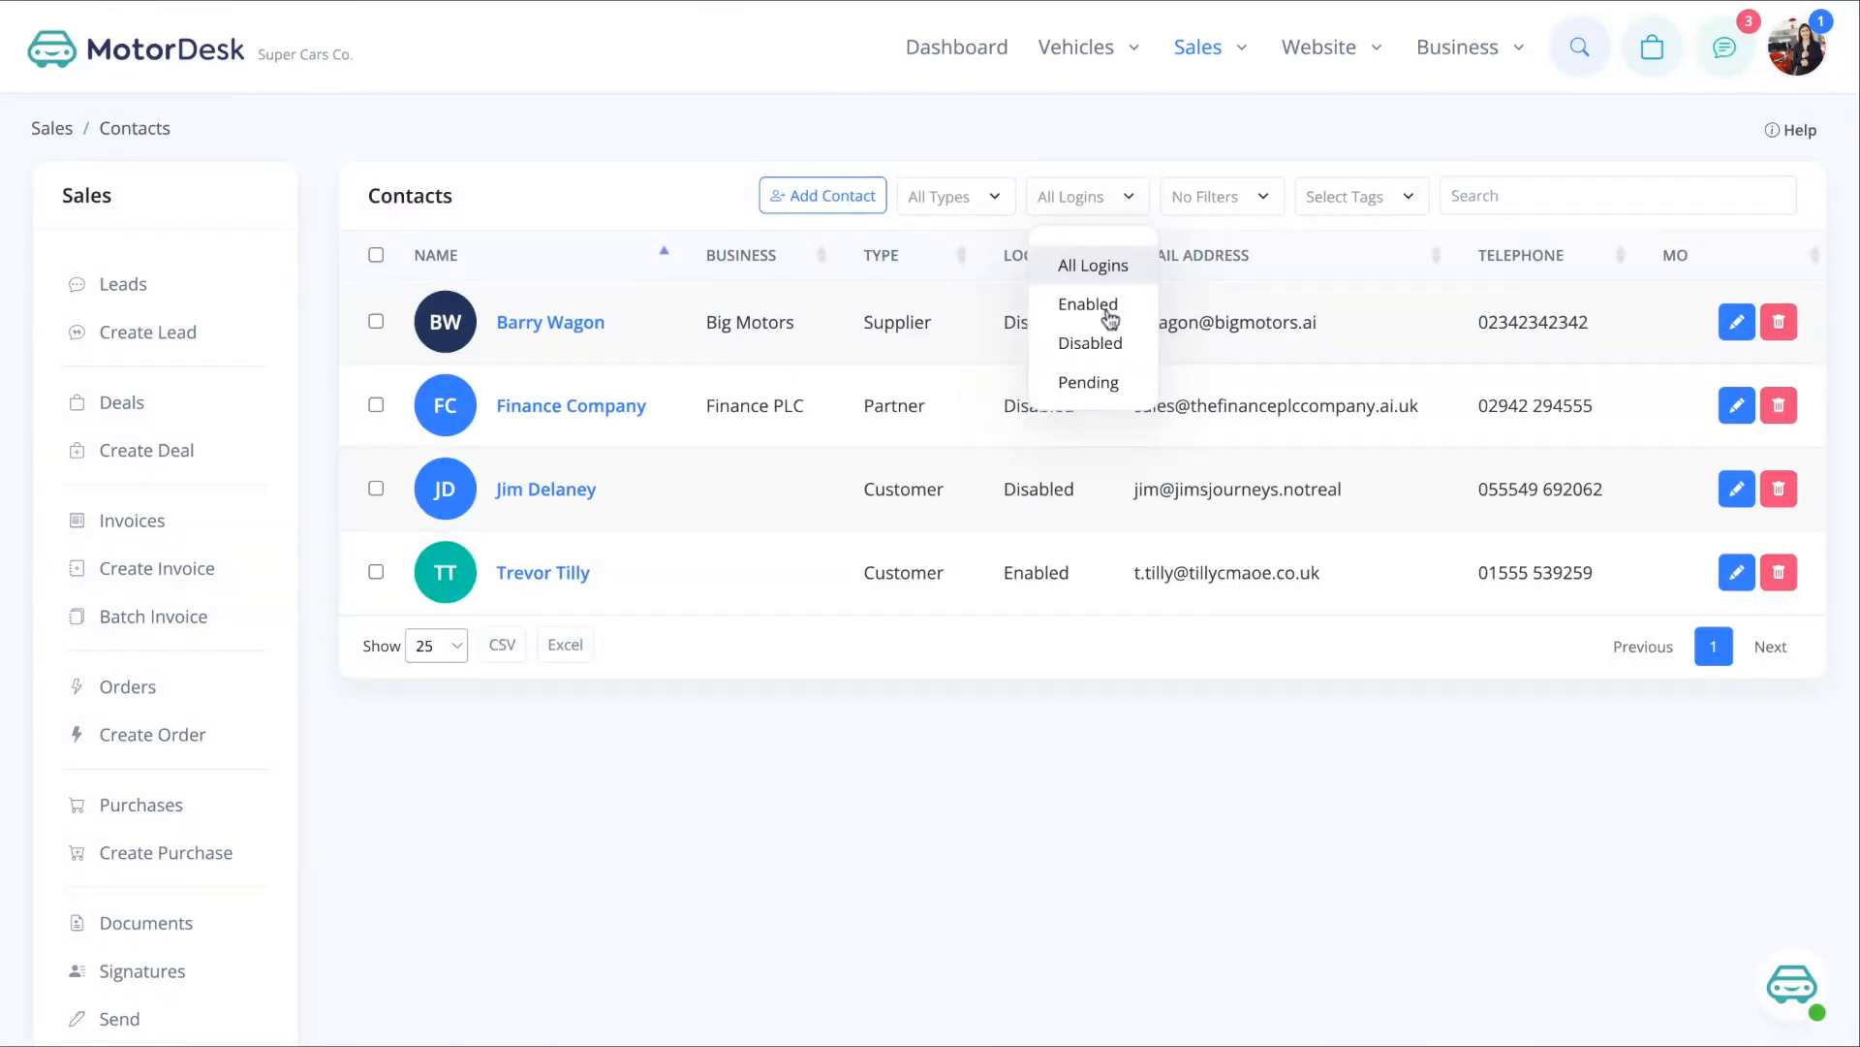
pyautogui.click(1215, 208)
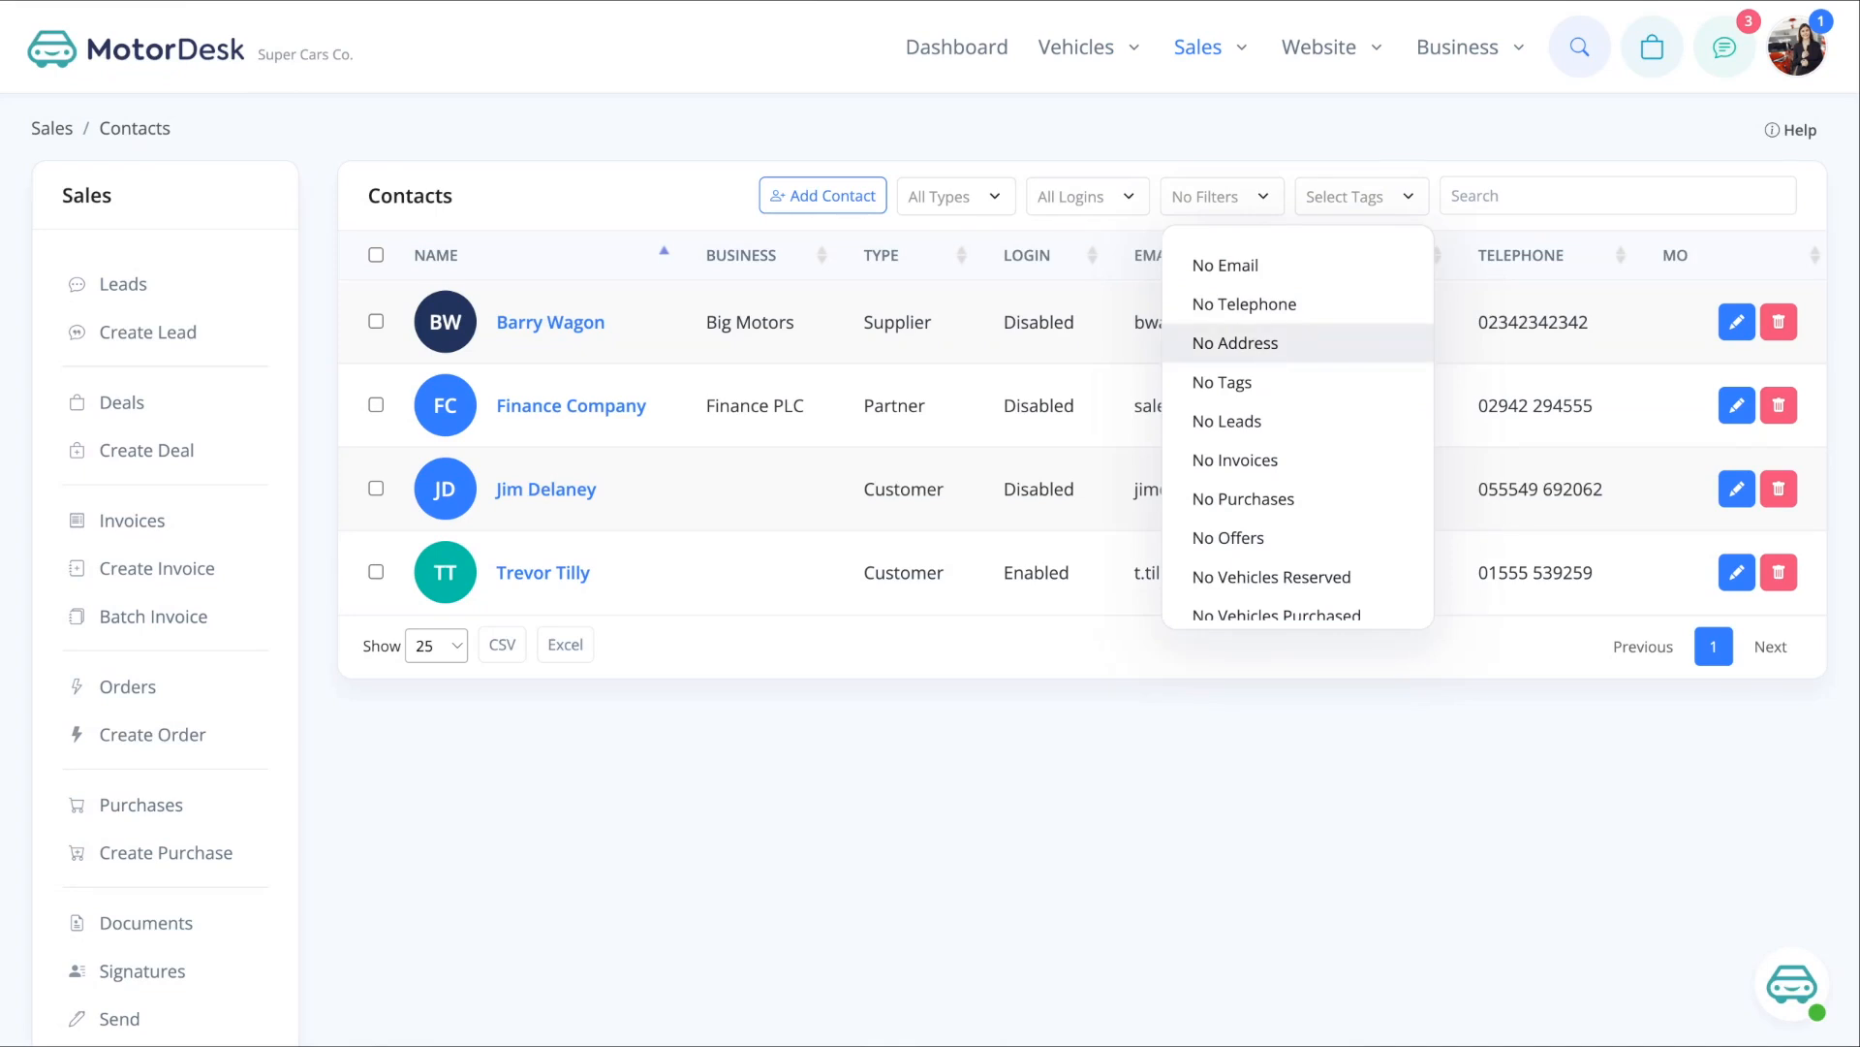
# - Try the No Email, No Telephone, No Address and No Tags filters, then clear them all
pyautogui.click(1271, 269)
pyautogui.click(1273, 305)
pyautogui.click(1264, 347)
pyautogui.click(1263, 346)
pyautogui.click(1238, 306)
pyautogui.click(1233, 268)
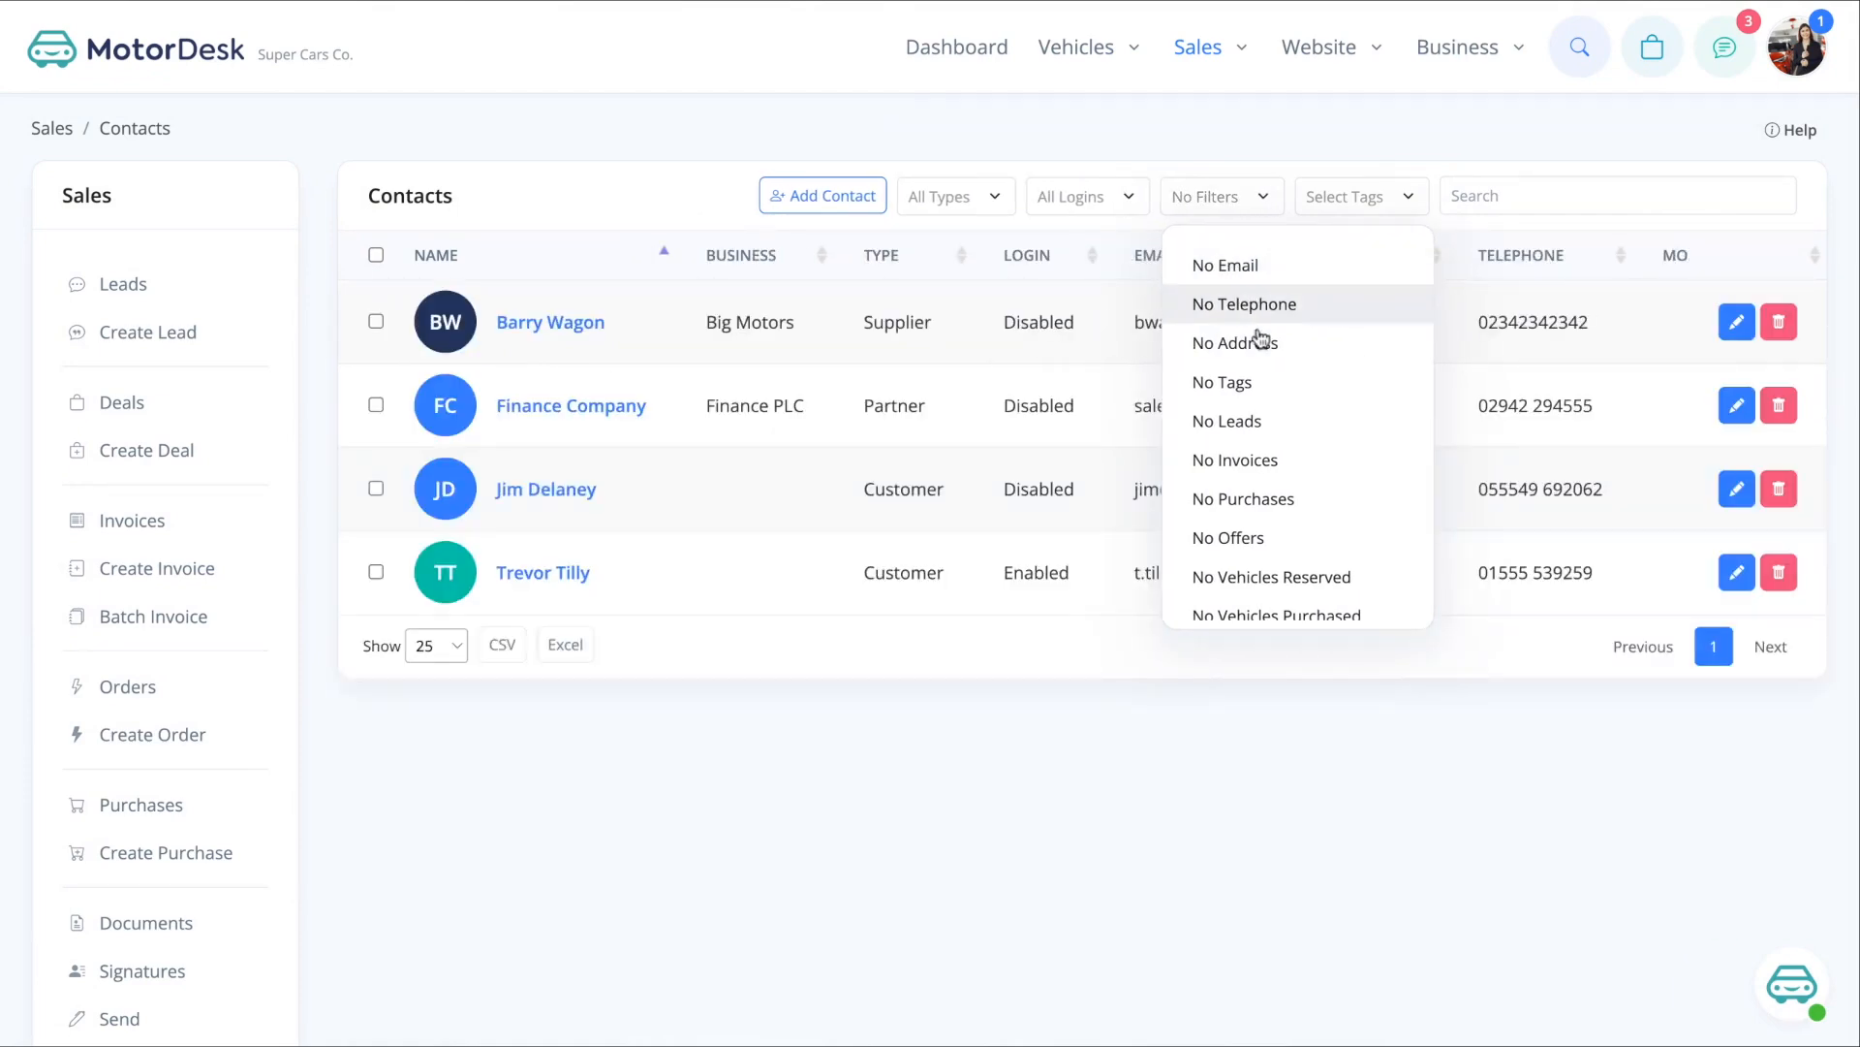
pyautogui.click(1259, 392)
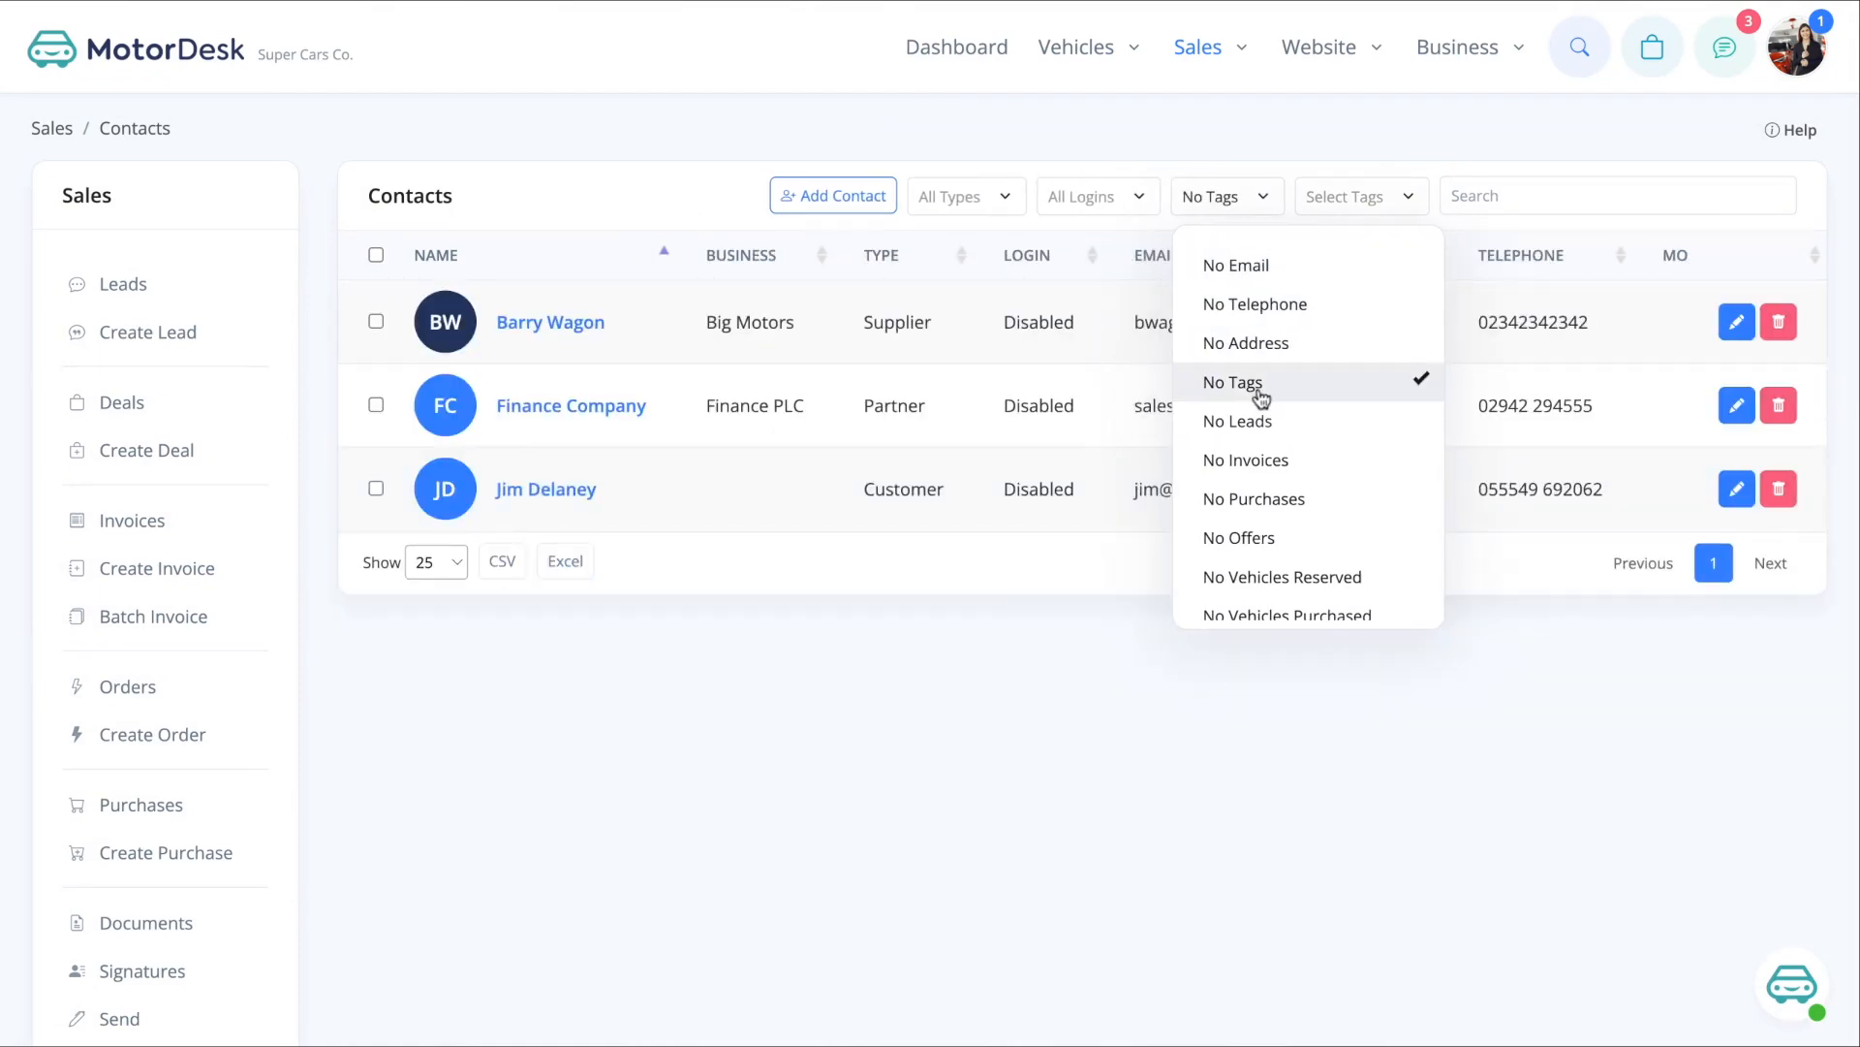
pyautogui.click(1233, 382)
# - Filter the contacts by the Hot lead tag
pyautogui.click(1333, 196)
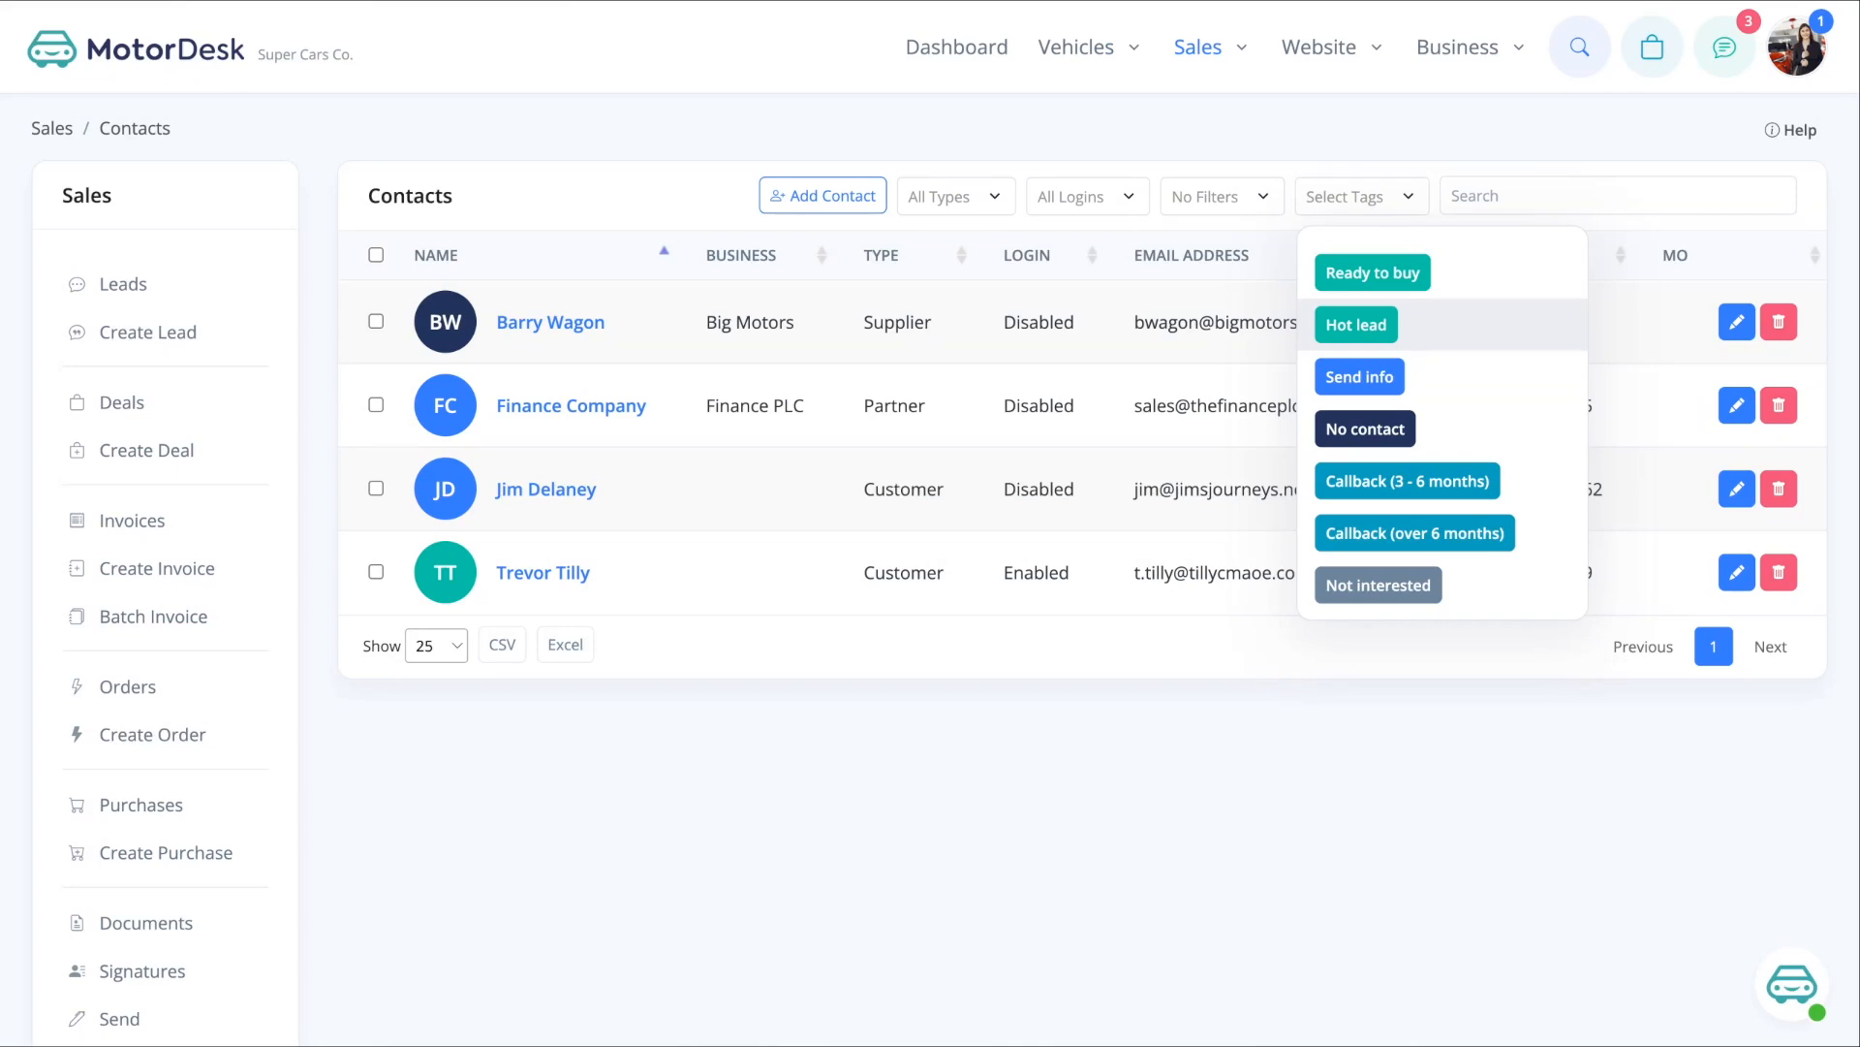
pyautogui.click(1357, 325)
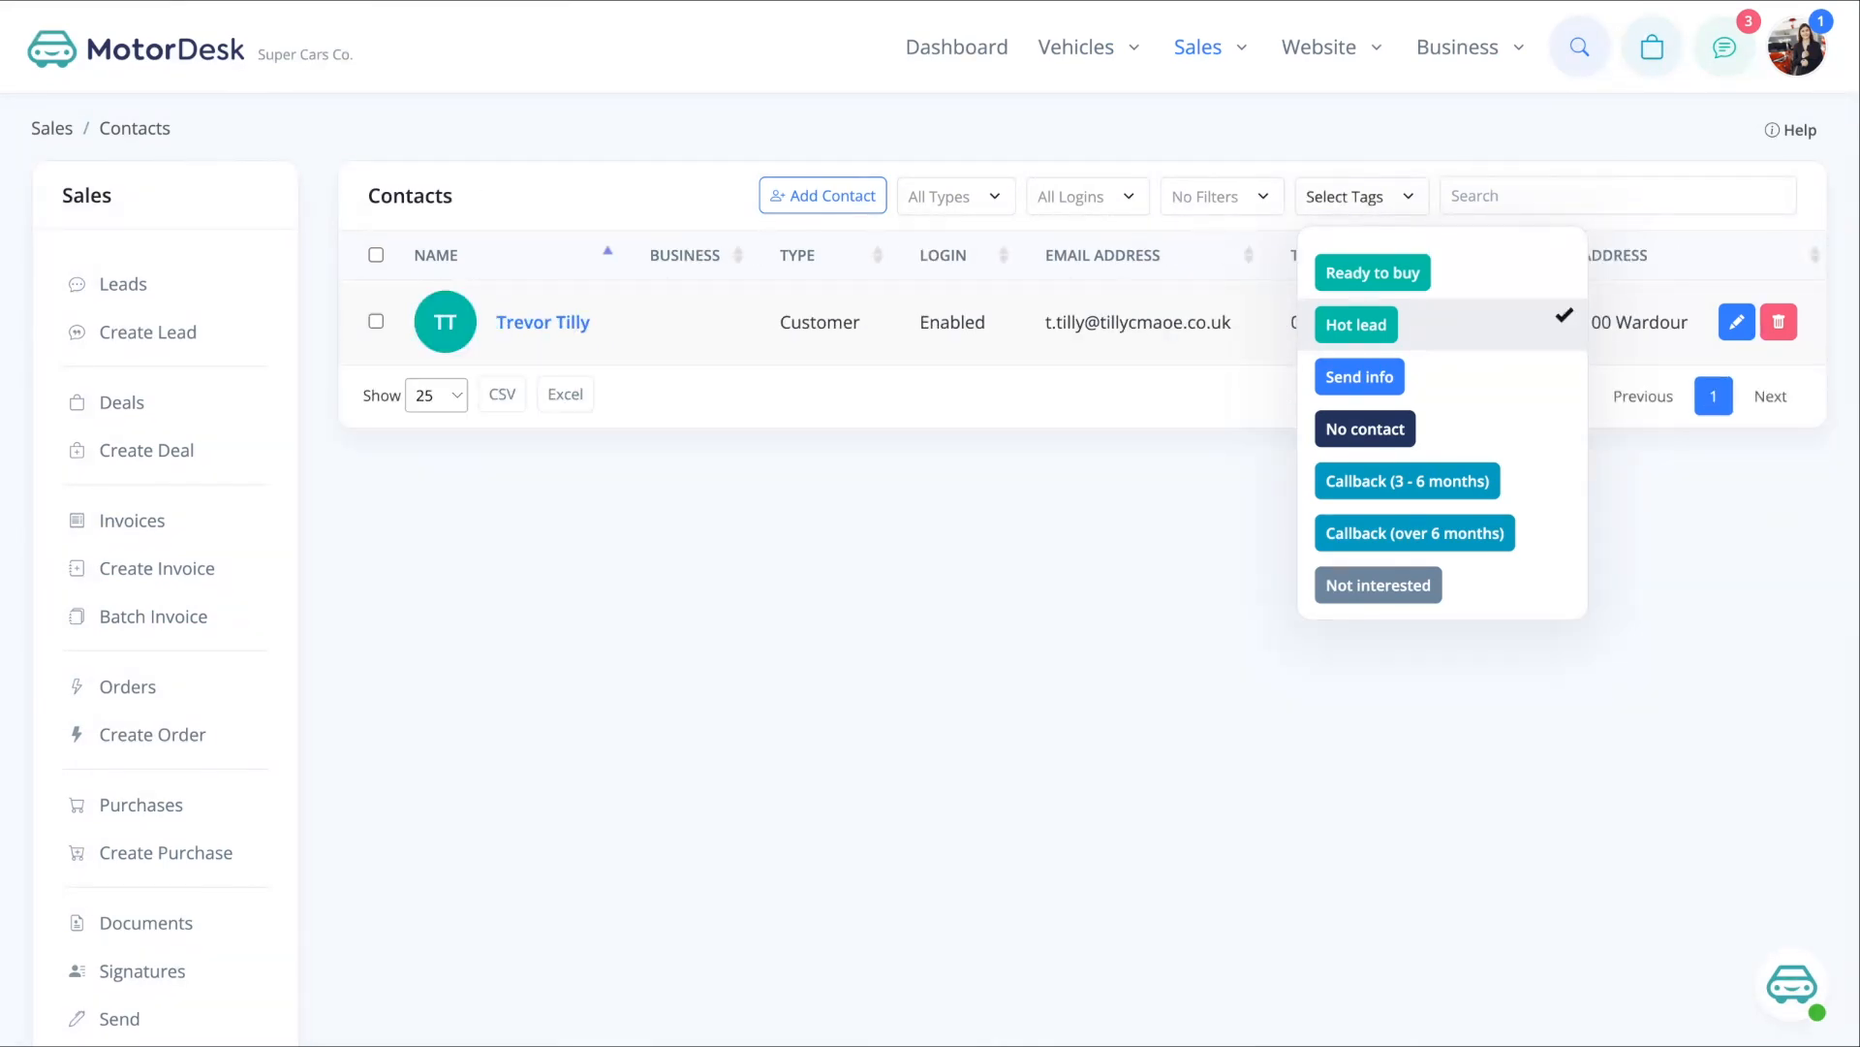
pyautogui.click(1142, 488)
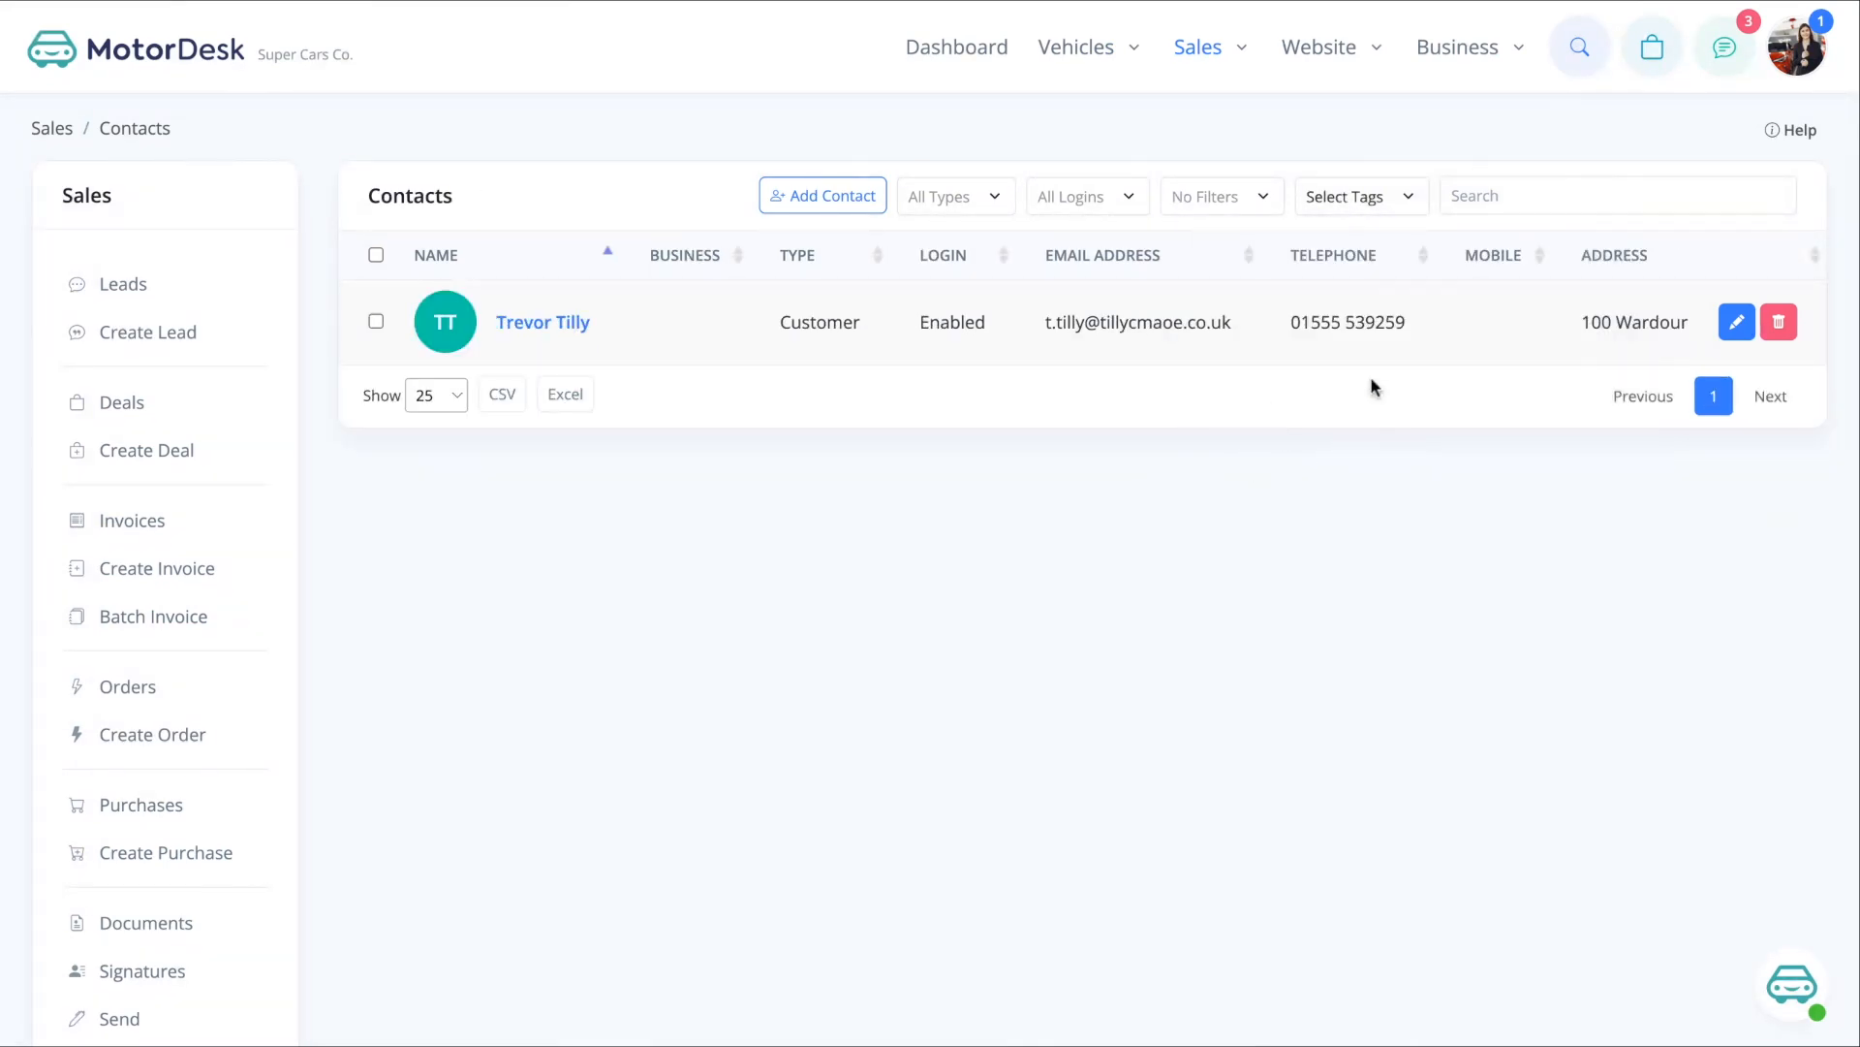
# - Search contacts for '023', then clear the search
pyautogui.click(1527, 193)
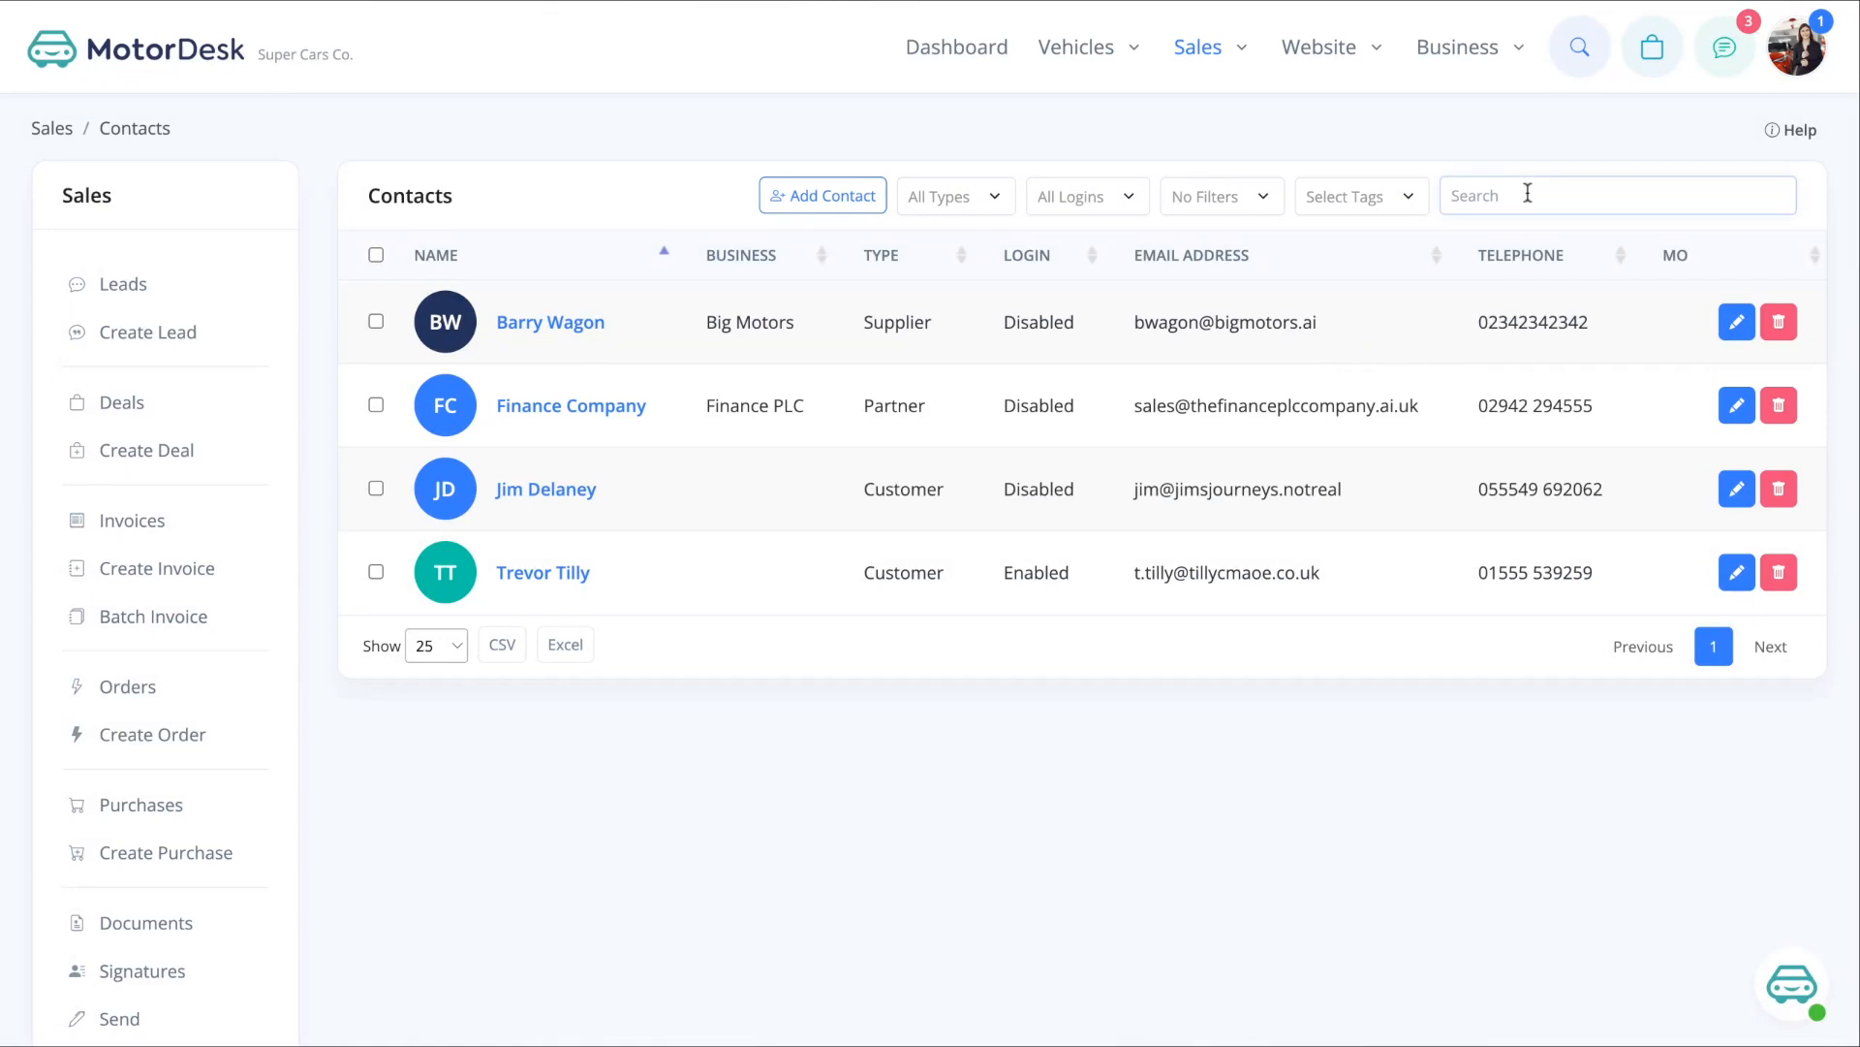
pyautogui.write('023')
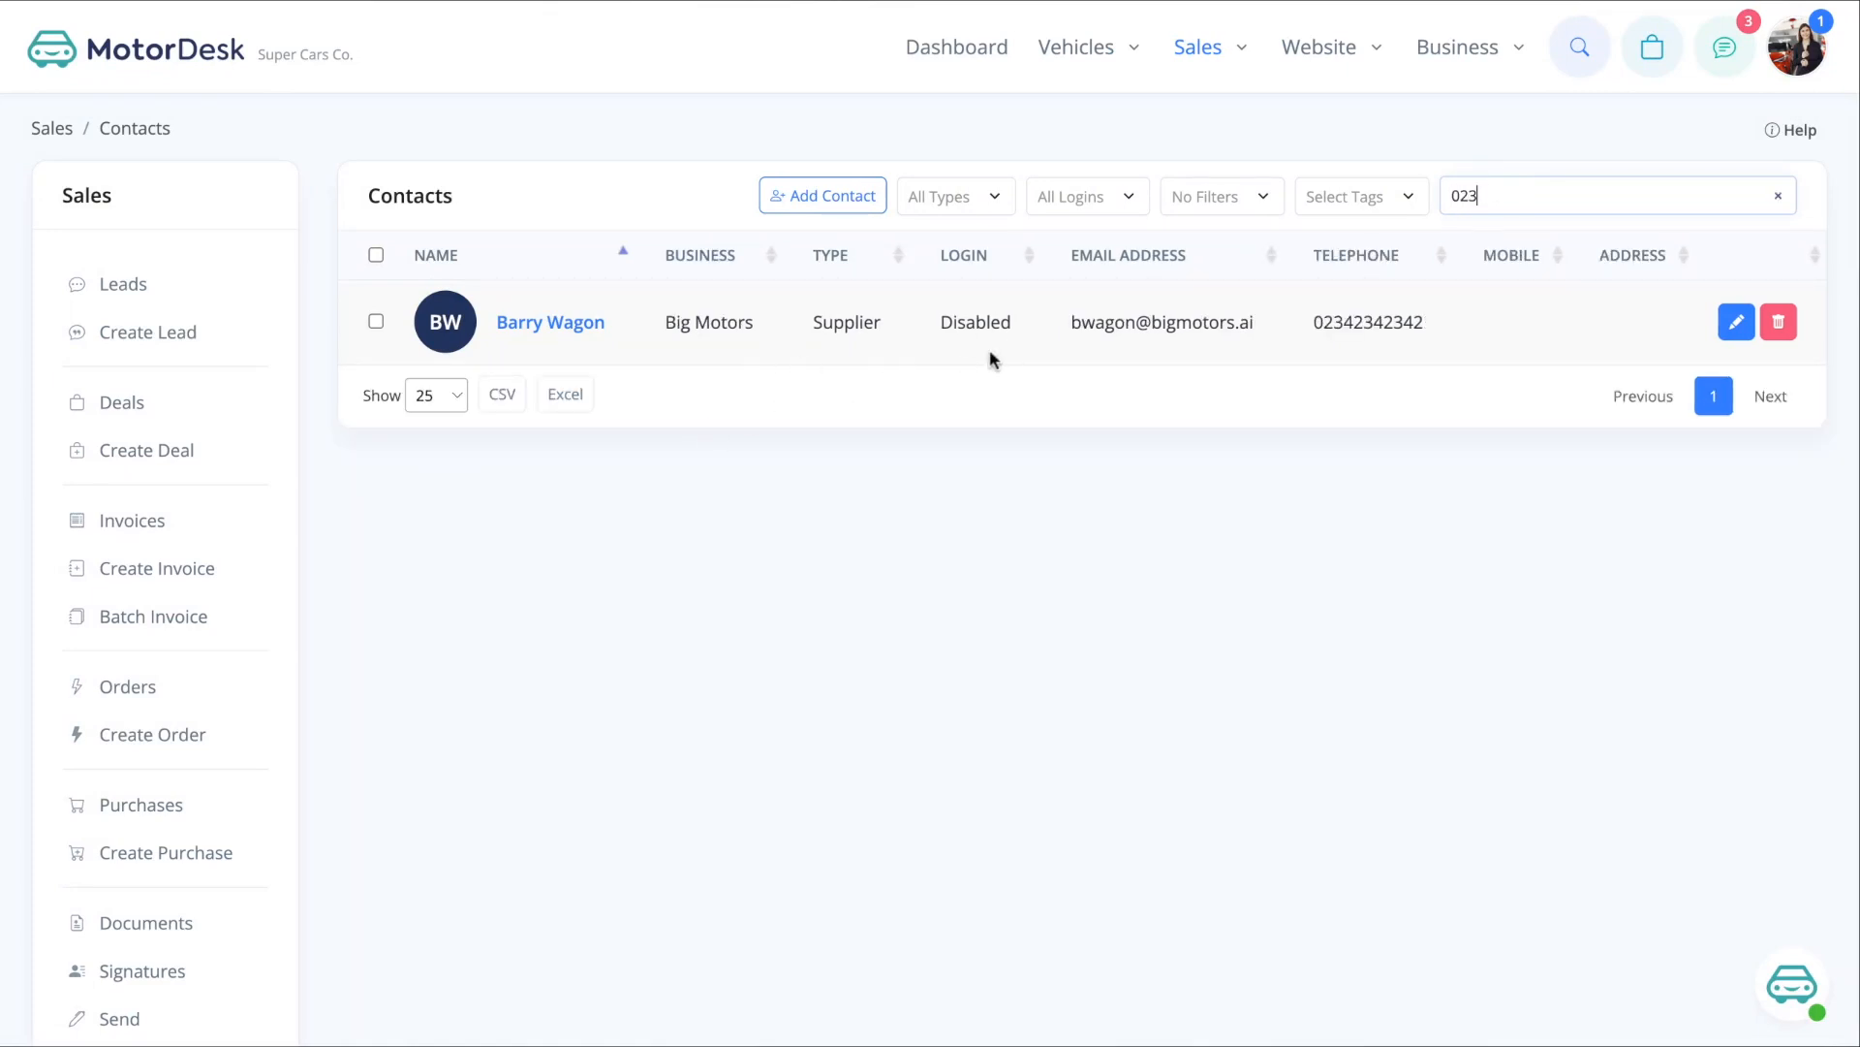
pyautogui.click(1778, 196)
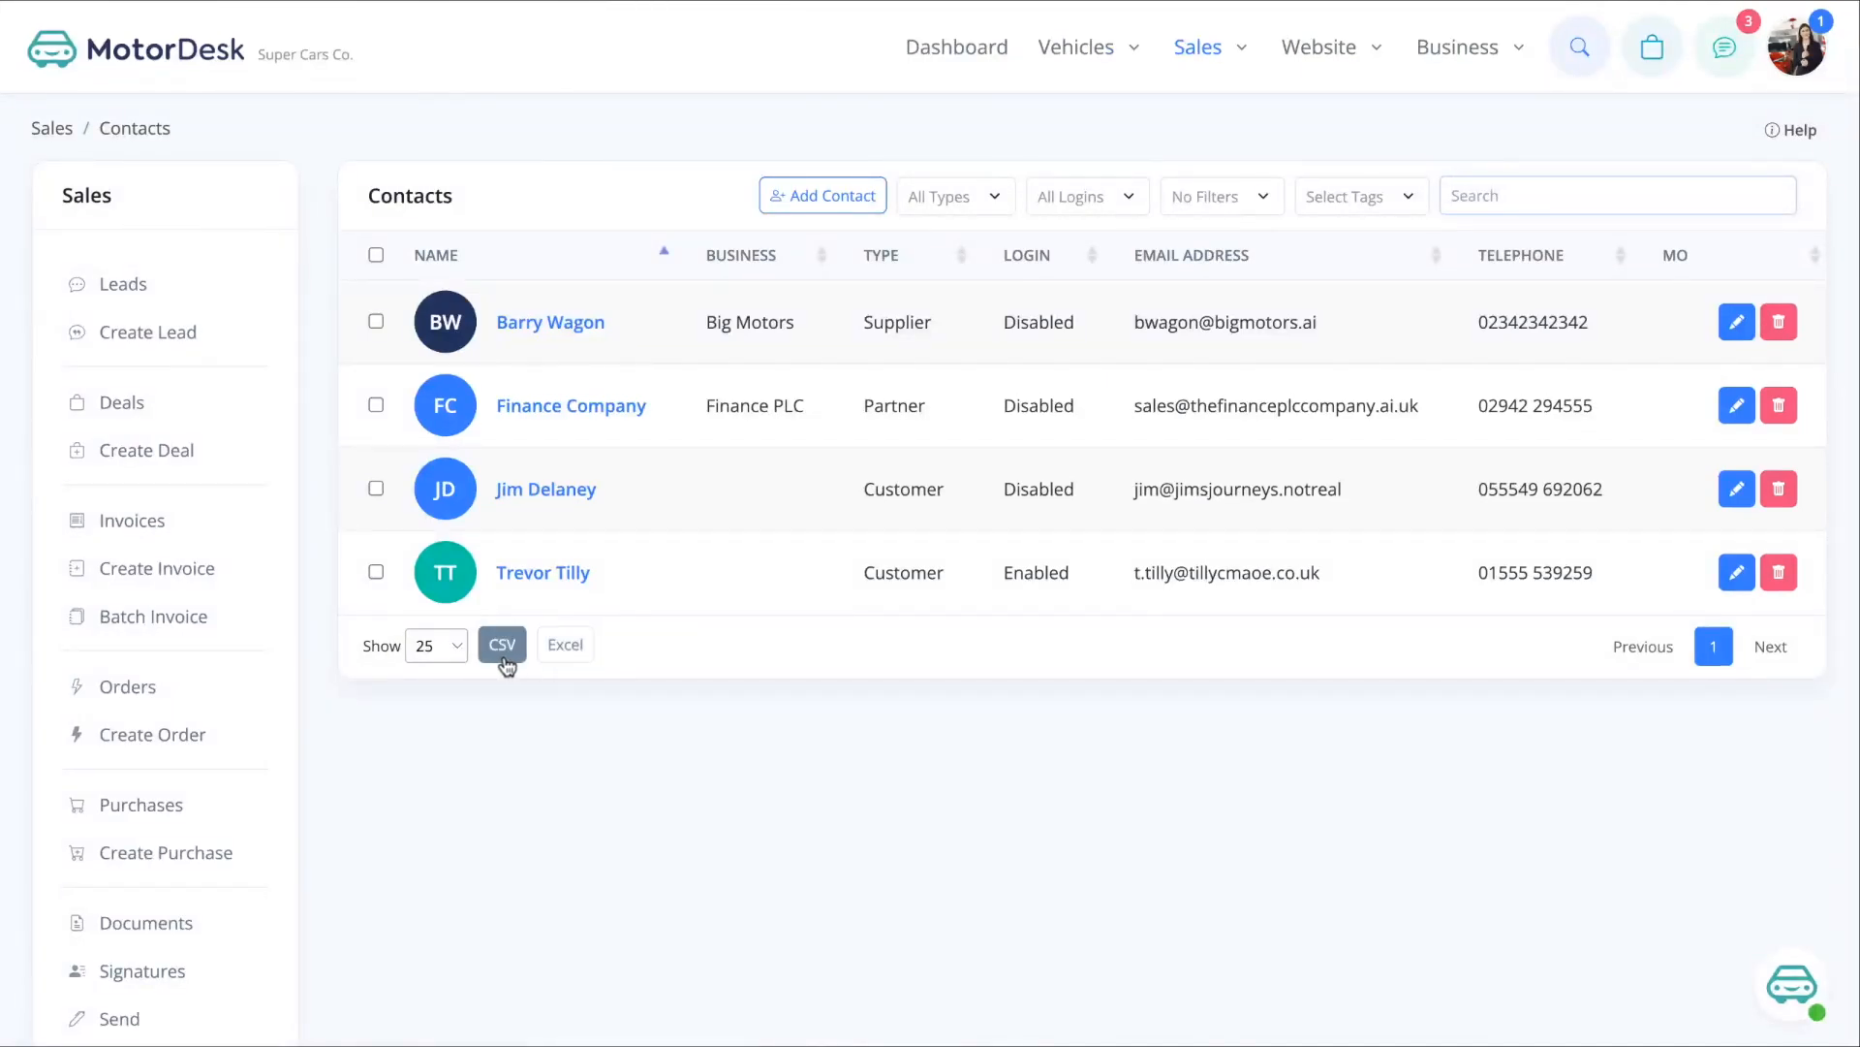
# - Start a new contact with the person's full name, pasted email and telephone number
pyautogui.click(835, 196)
pyautogui.click(775, 455)
pyautogui.hotkey('ctrl', 'v')
pyautogui.click(866, 568)
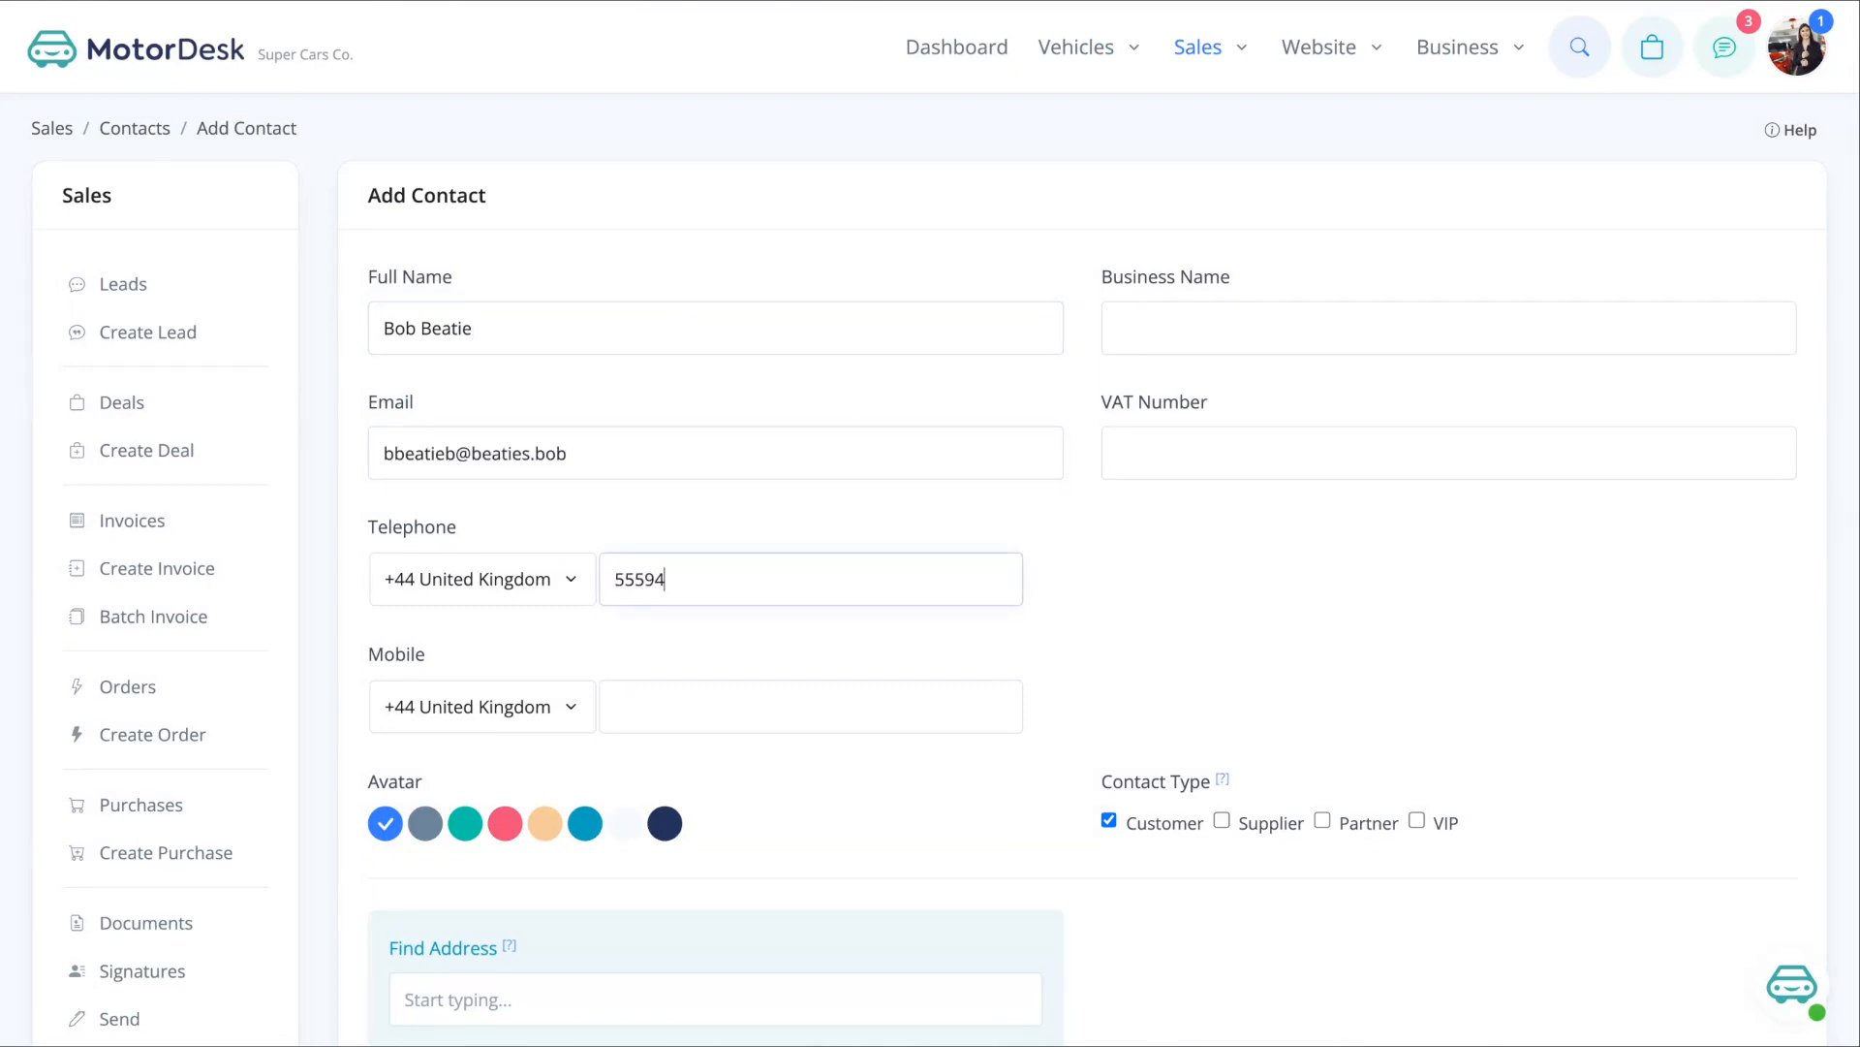
# - Give the contact a pink avatar and fill the address from a Find Address suggestion
pyautogui.scroll(-1, 1278, 758)
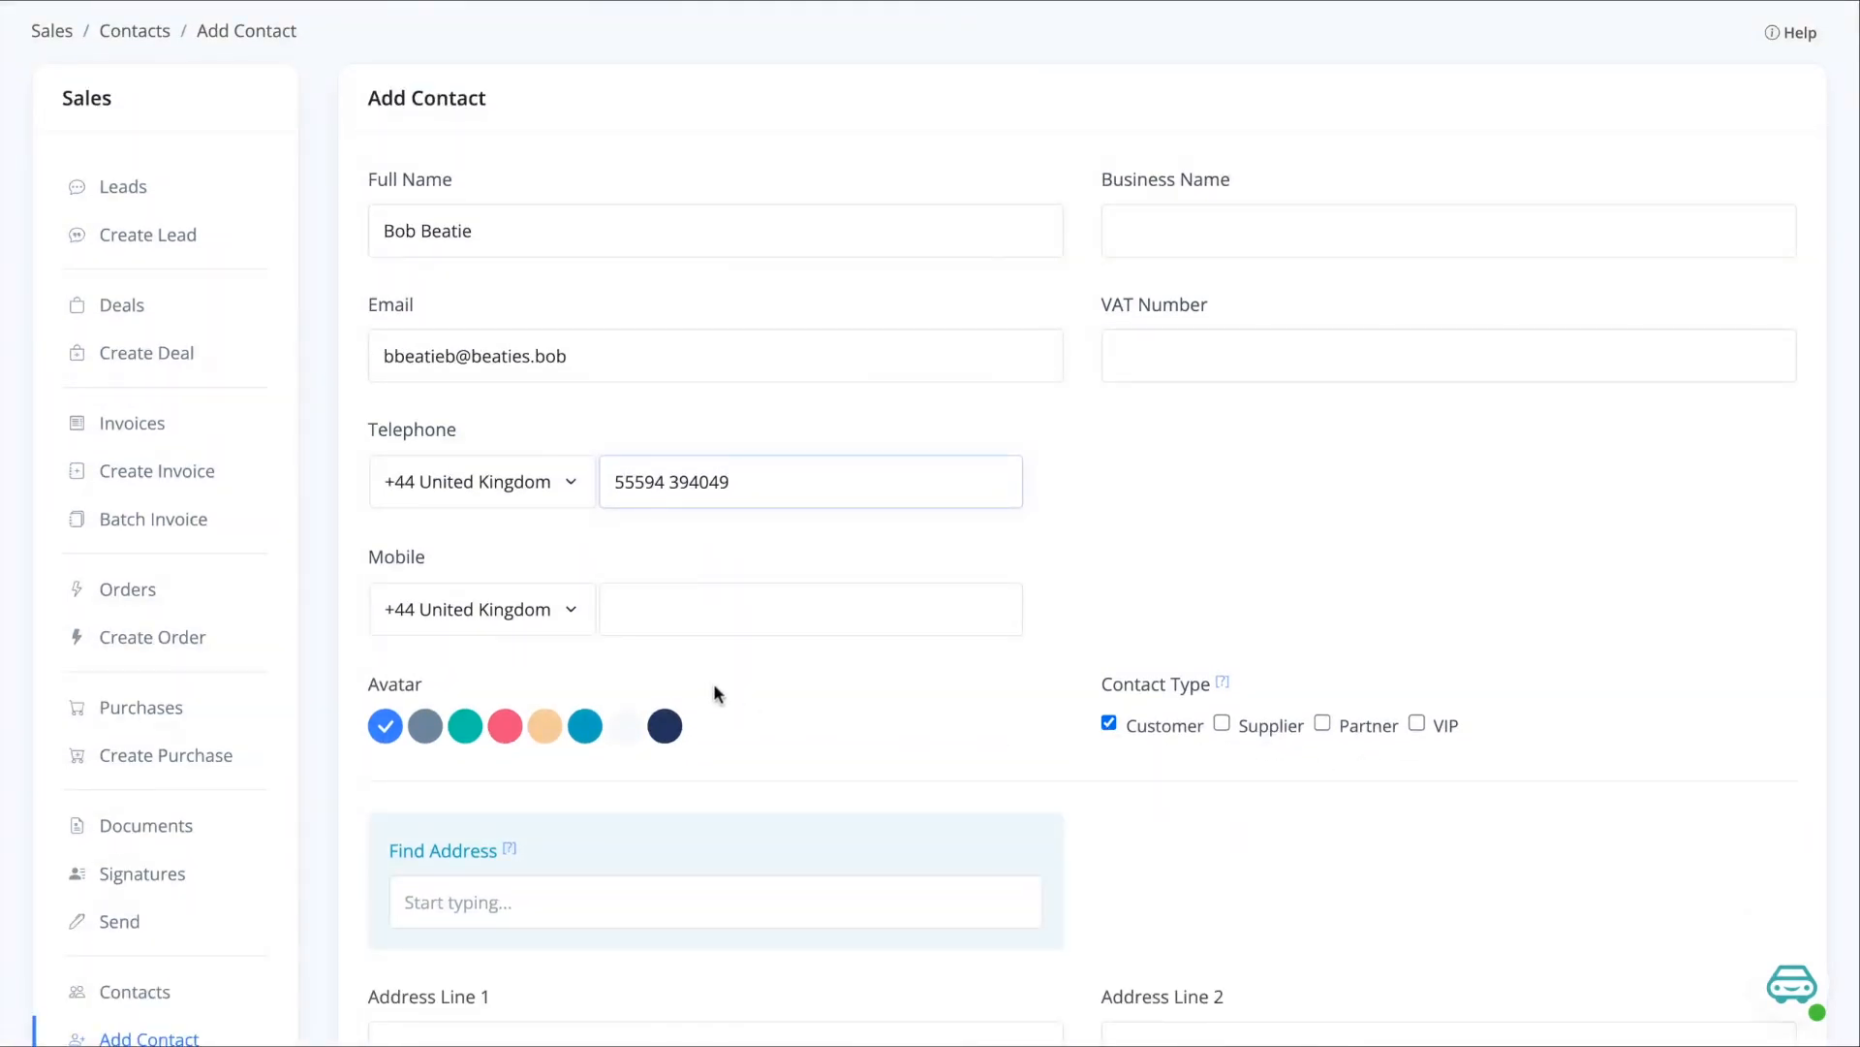
pyautogui.scroll(-1, 723, 681)
pyautogui.click(503, 663)
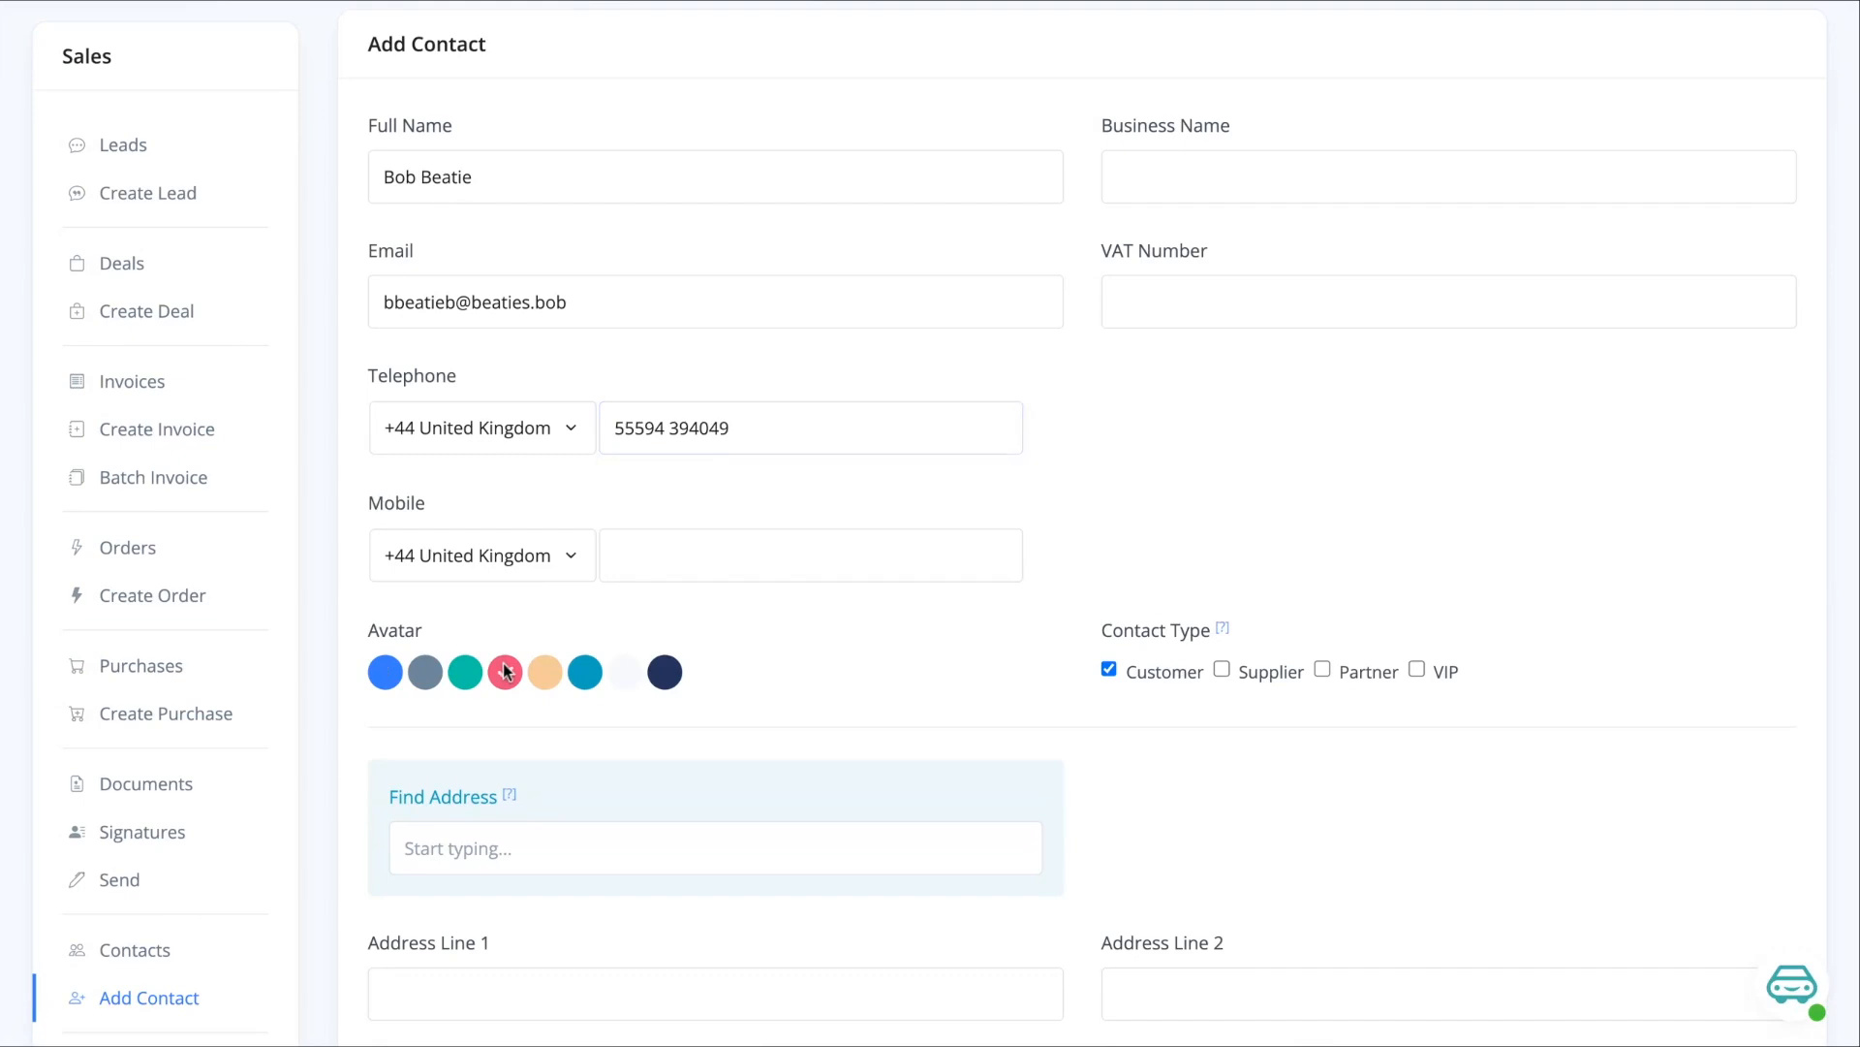
pyautogui.scroll(-2, 815, 662)
pyautogui.click(815, 658)
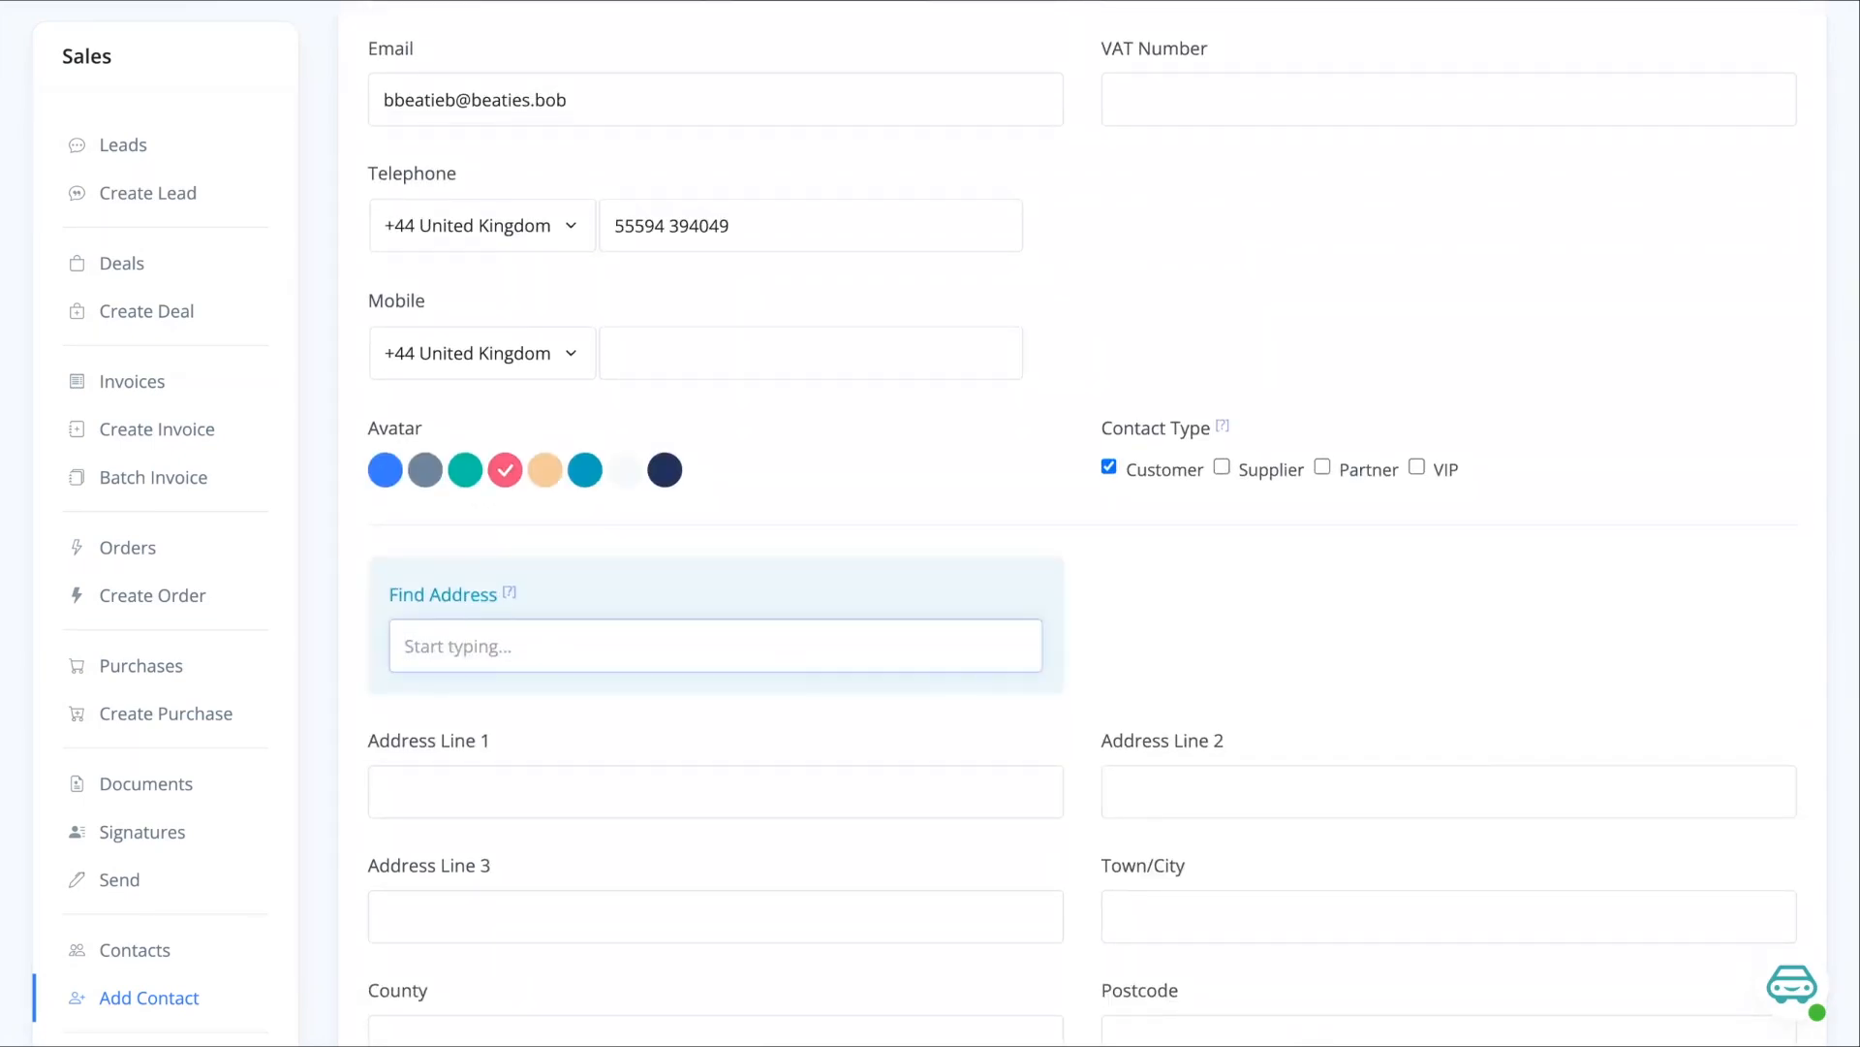
pyautogui.write('hp')
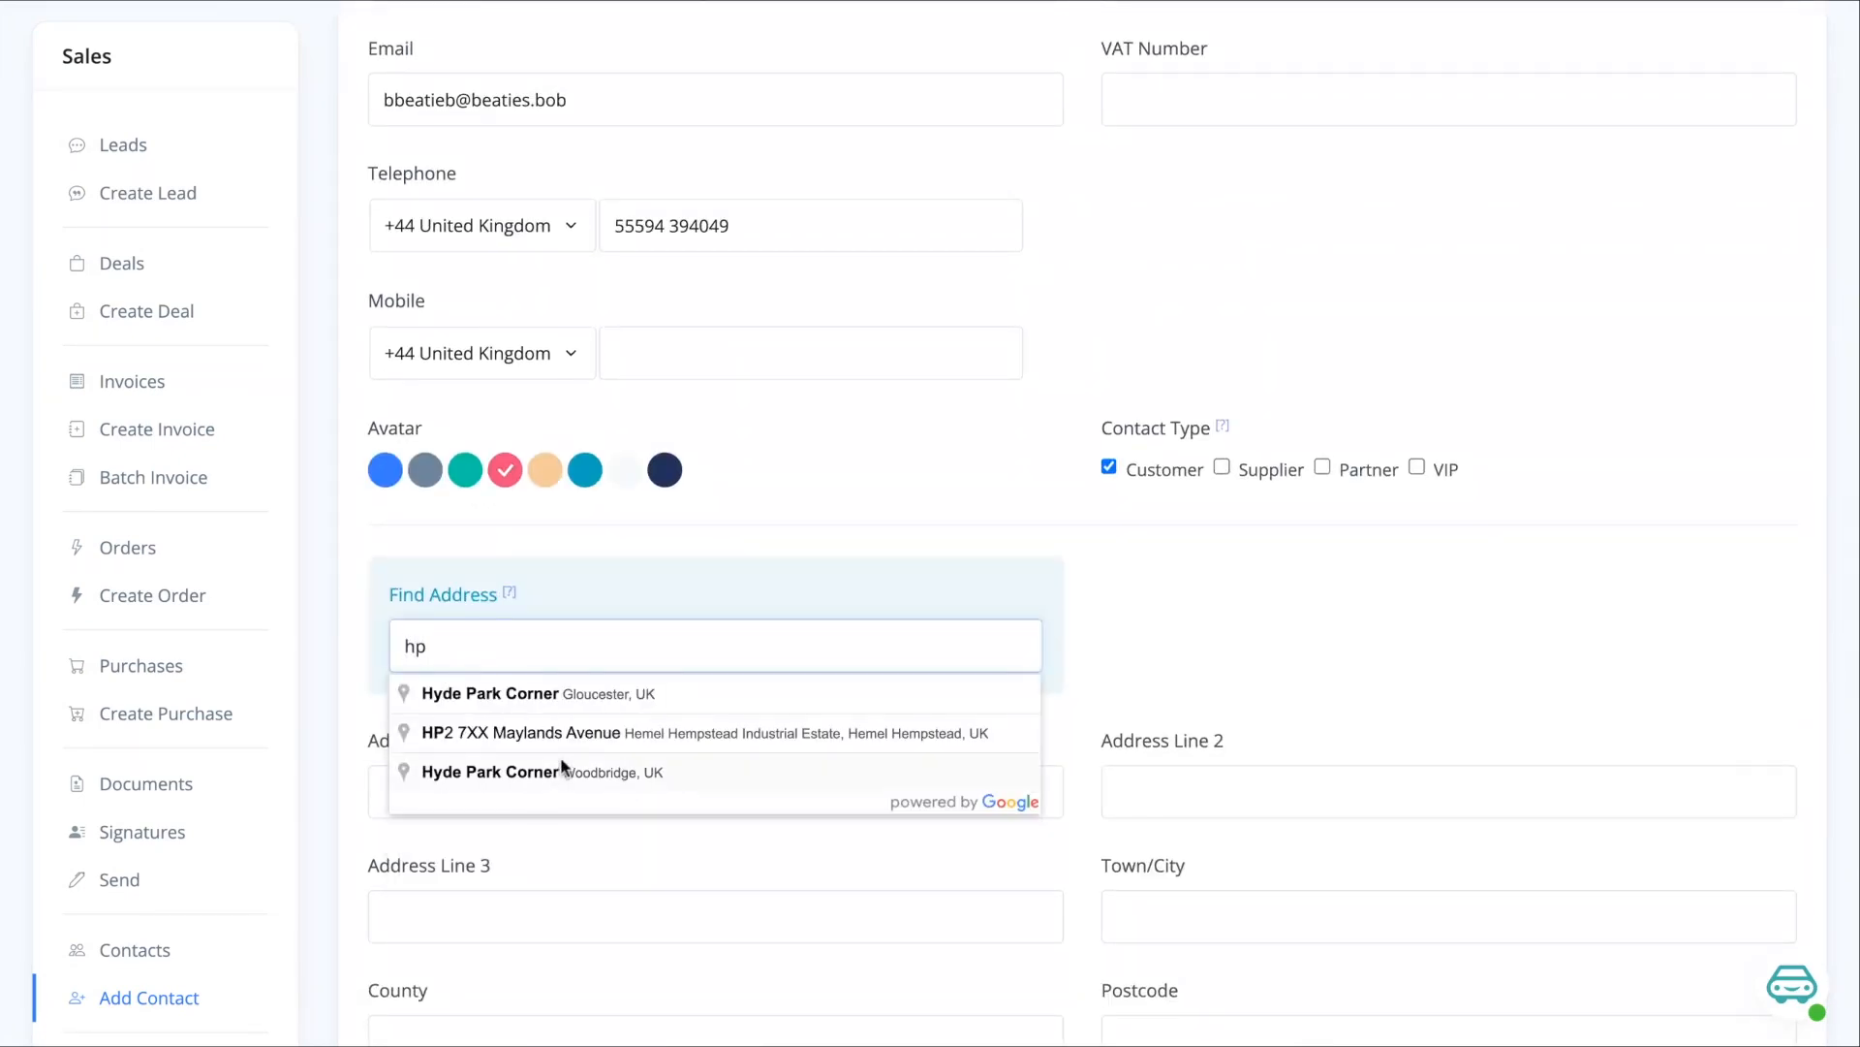
pyautogui.click(591, 740)
pyautogui.scroll(-3, 860, 764)
pyautogui.scroll(-1, 673, 756)
pyautogui.scroll(-3, 1083, 523)
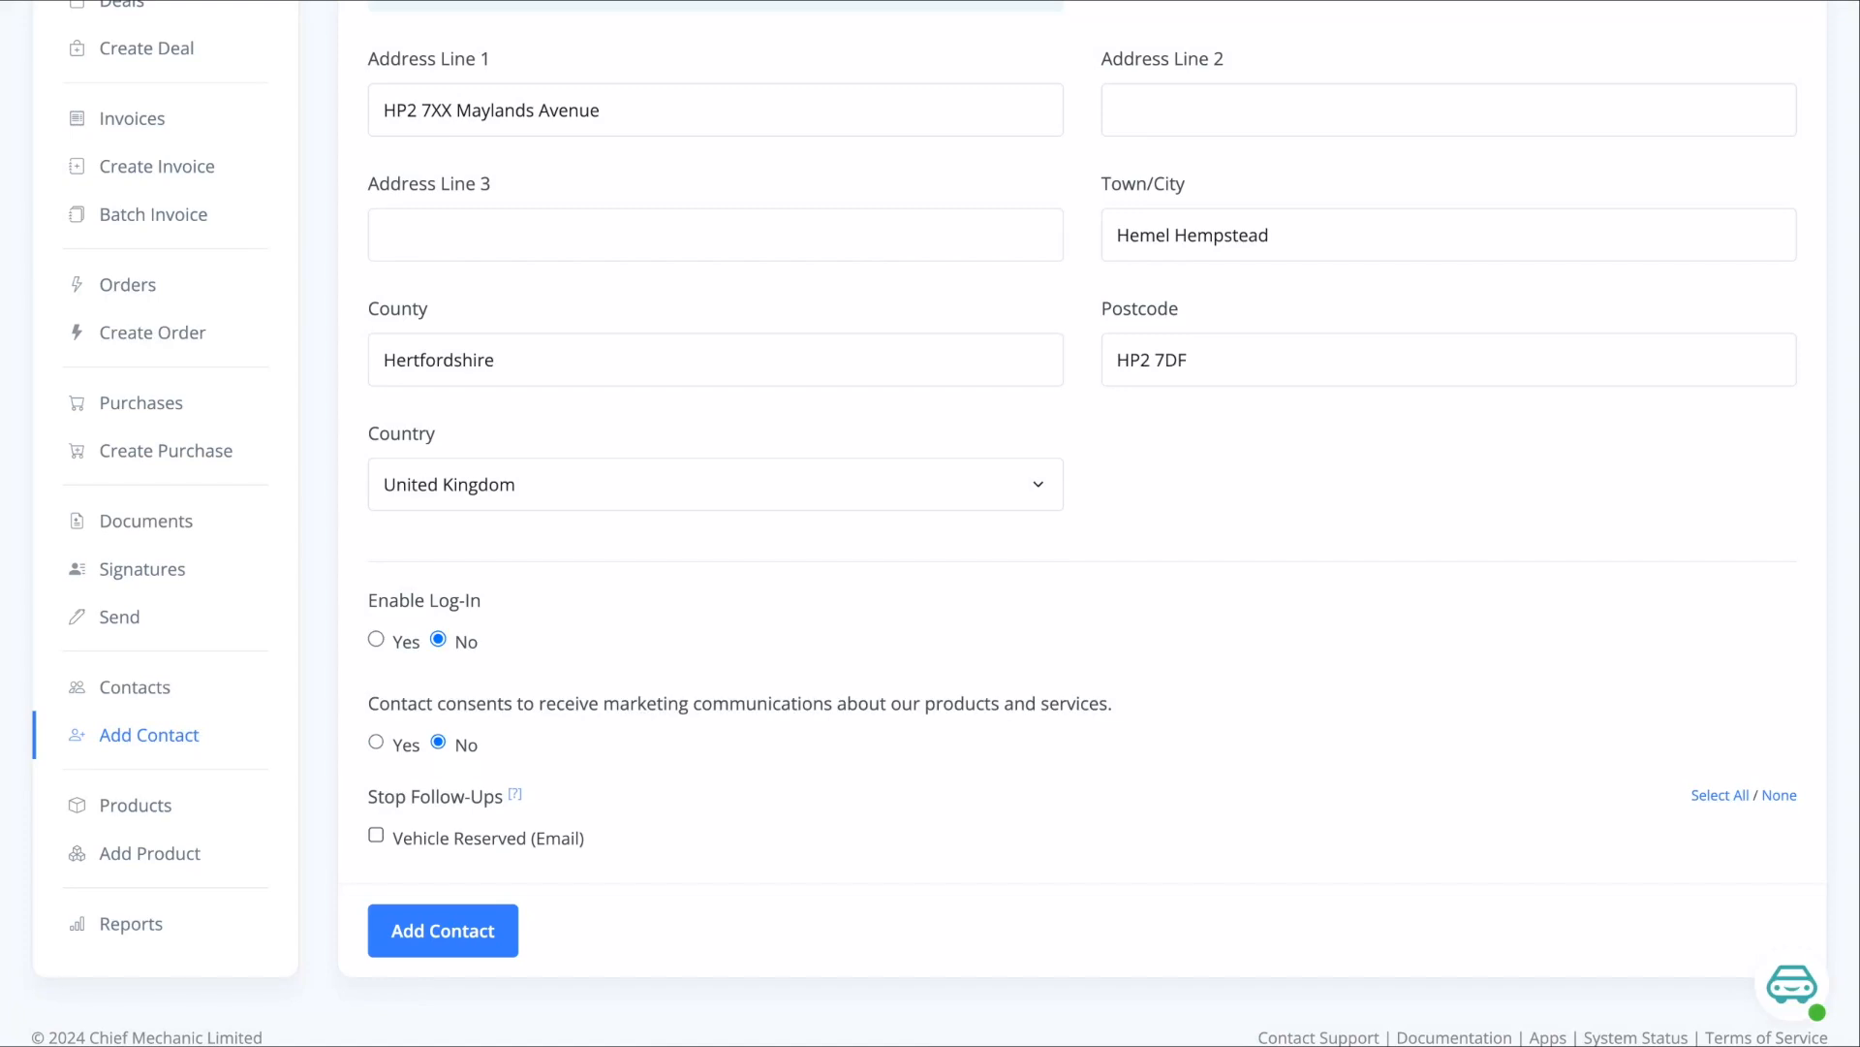
# - Save the new contact and tag it Ready to buy
pyautogui.click(442, 932)
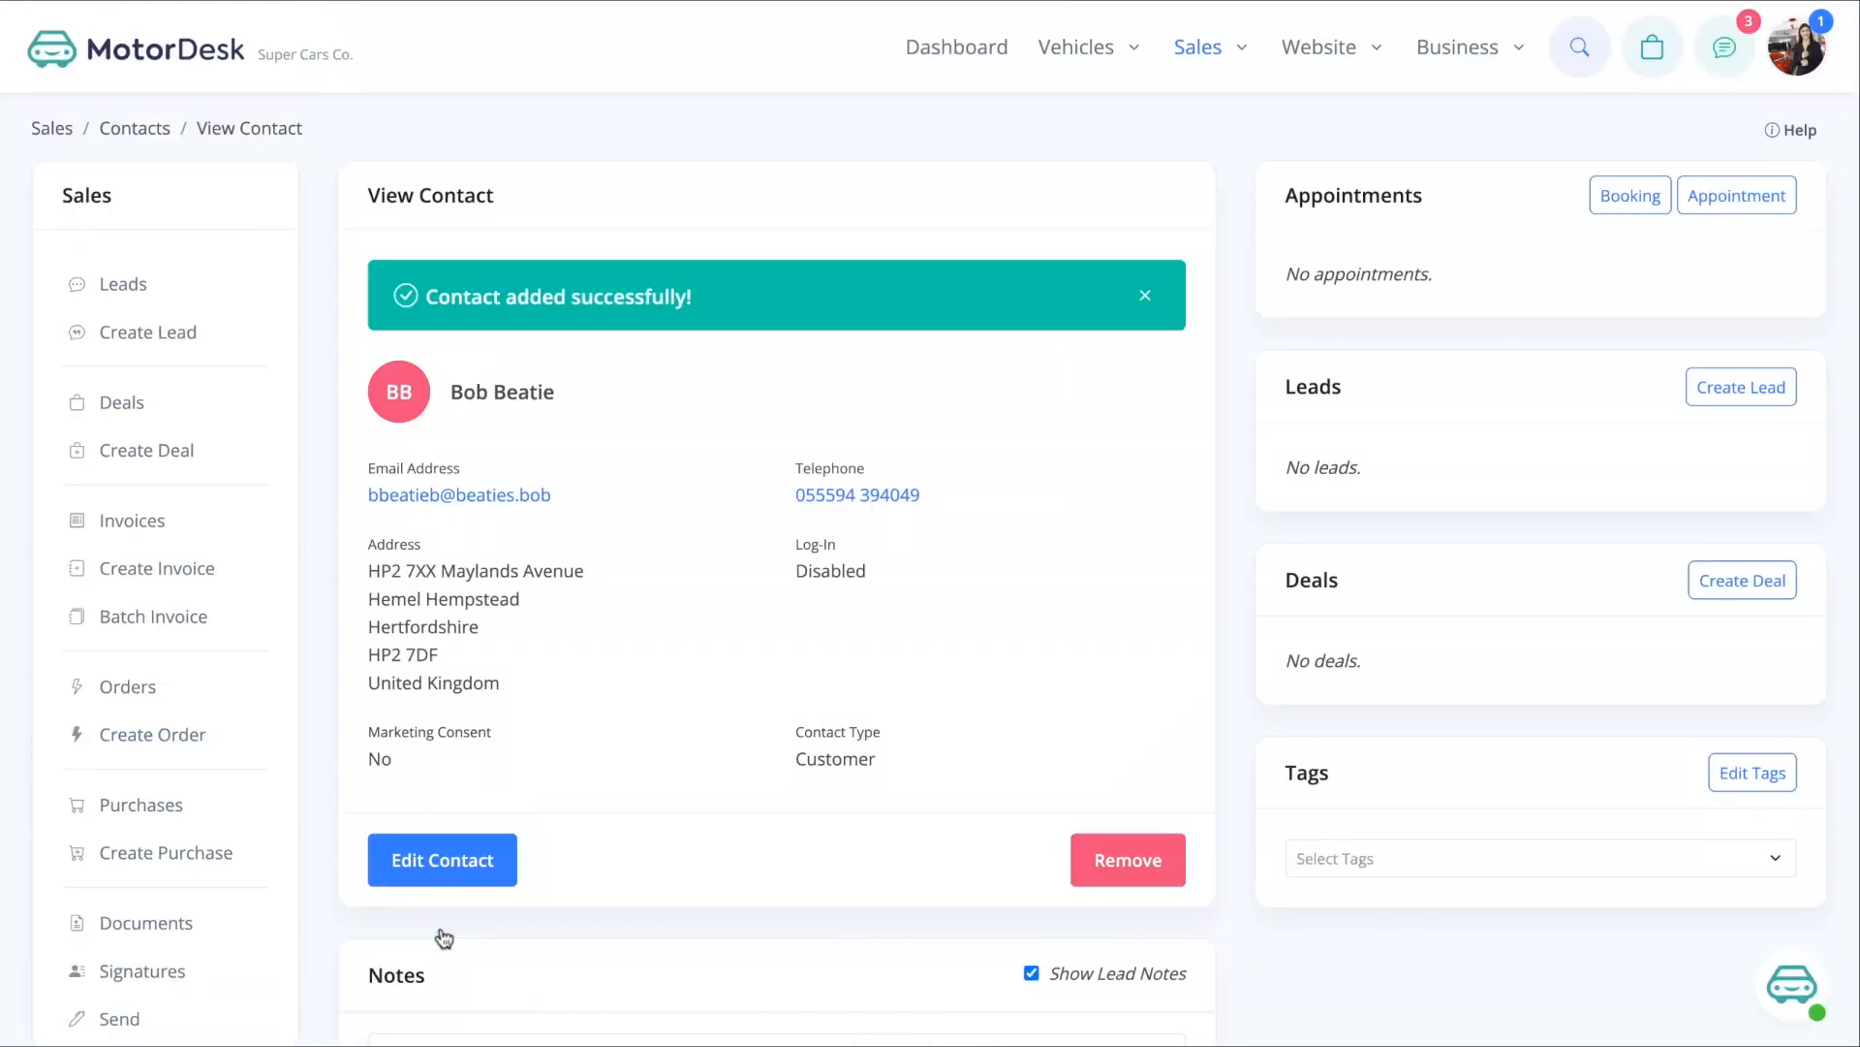
pyautogui.click(1395, 872)
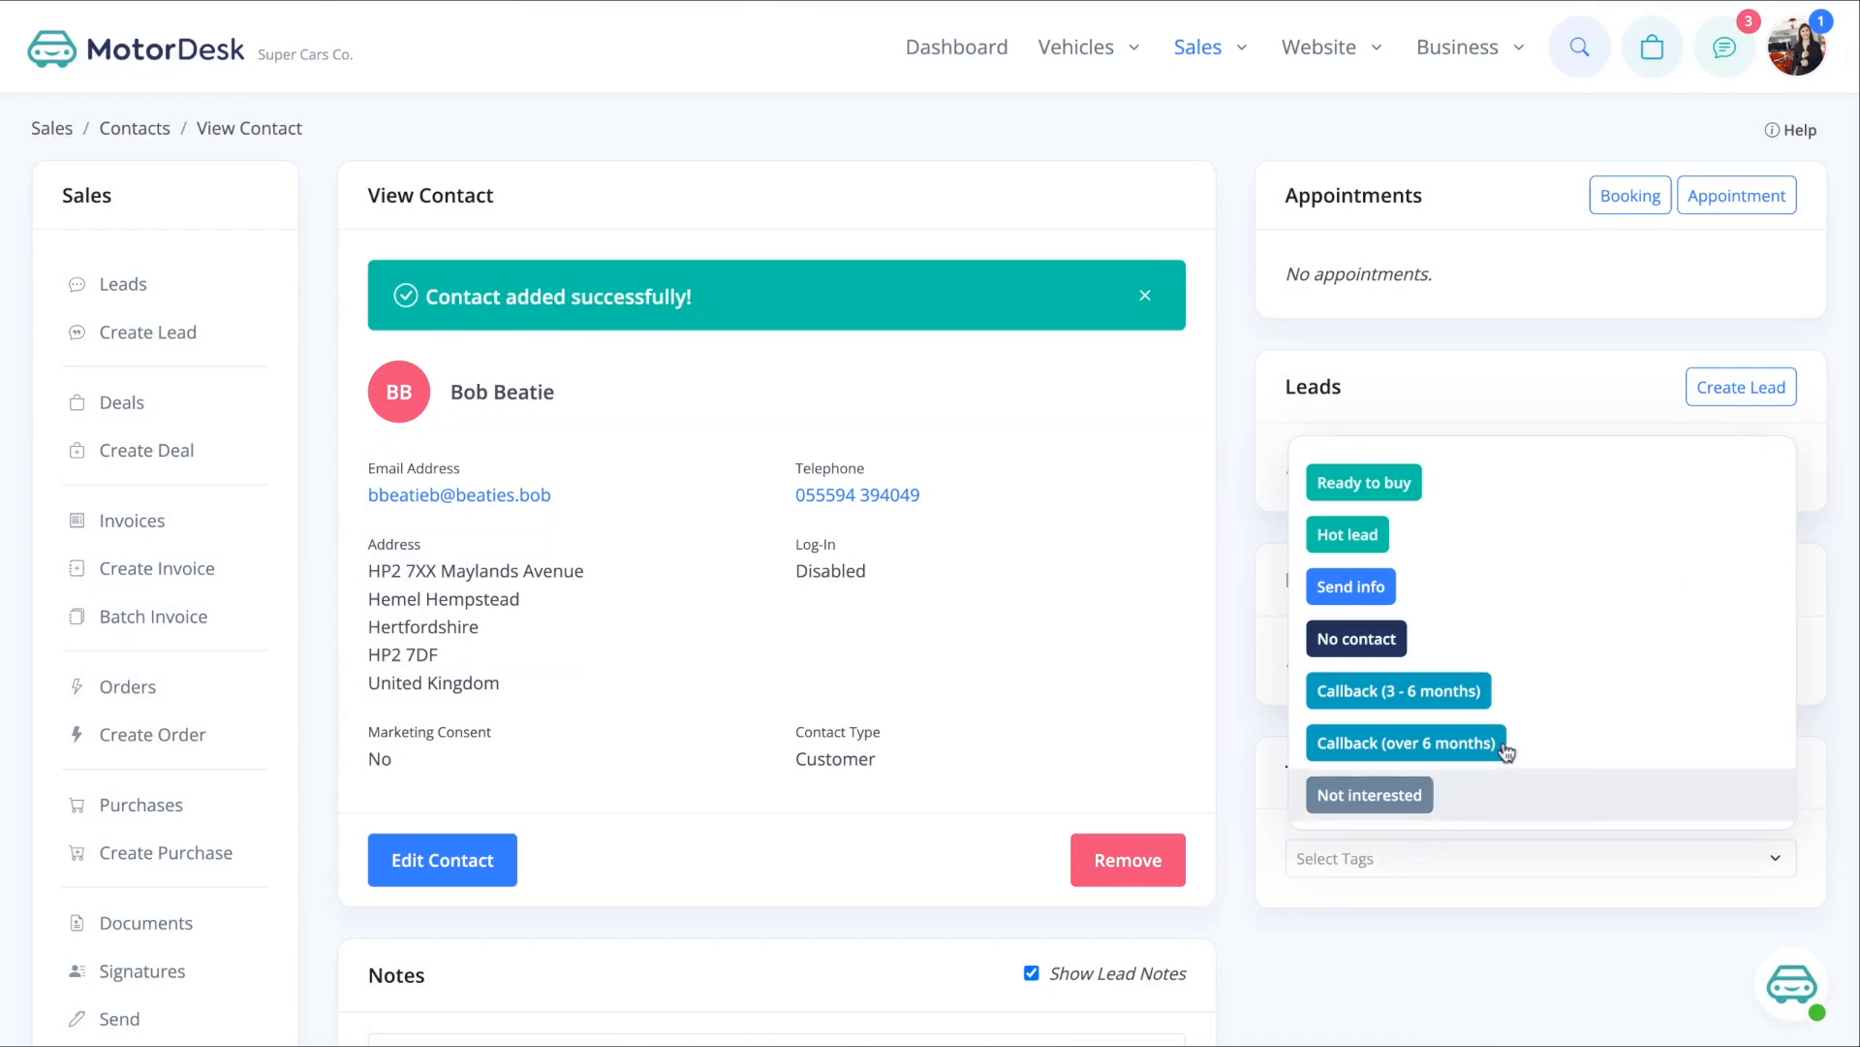
pyautogui.click(1405, 499)
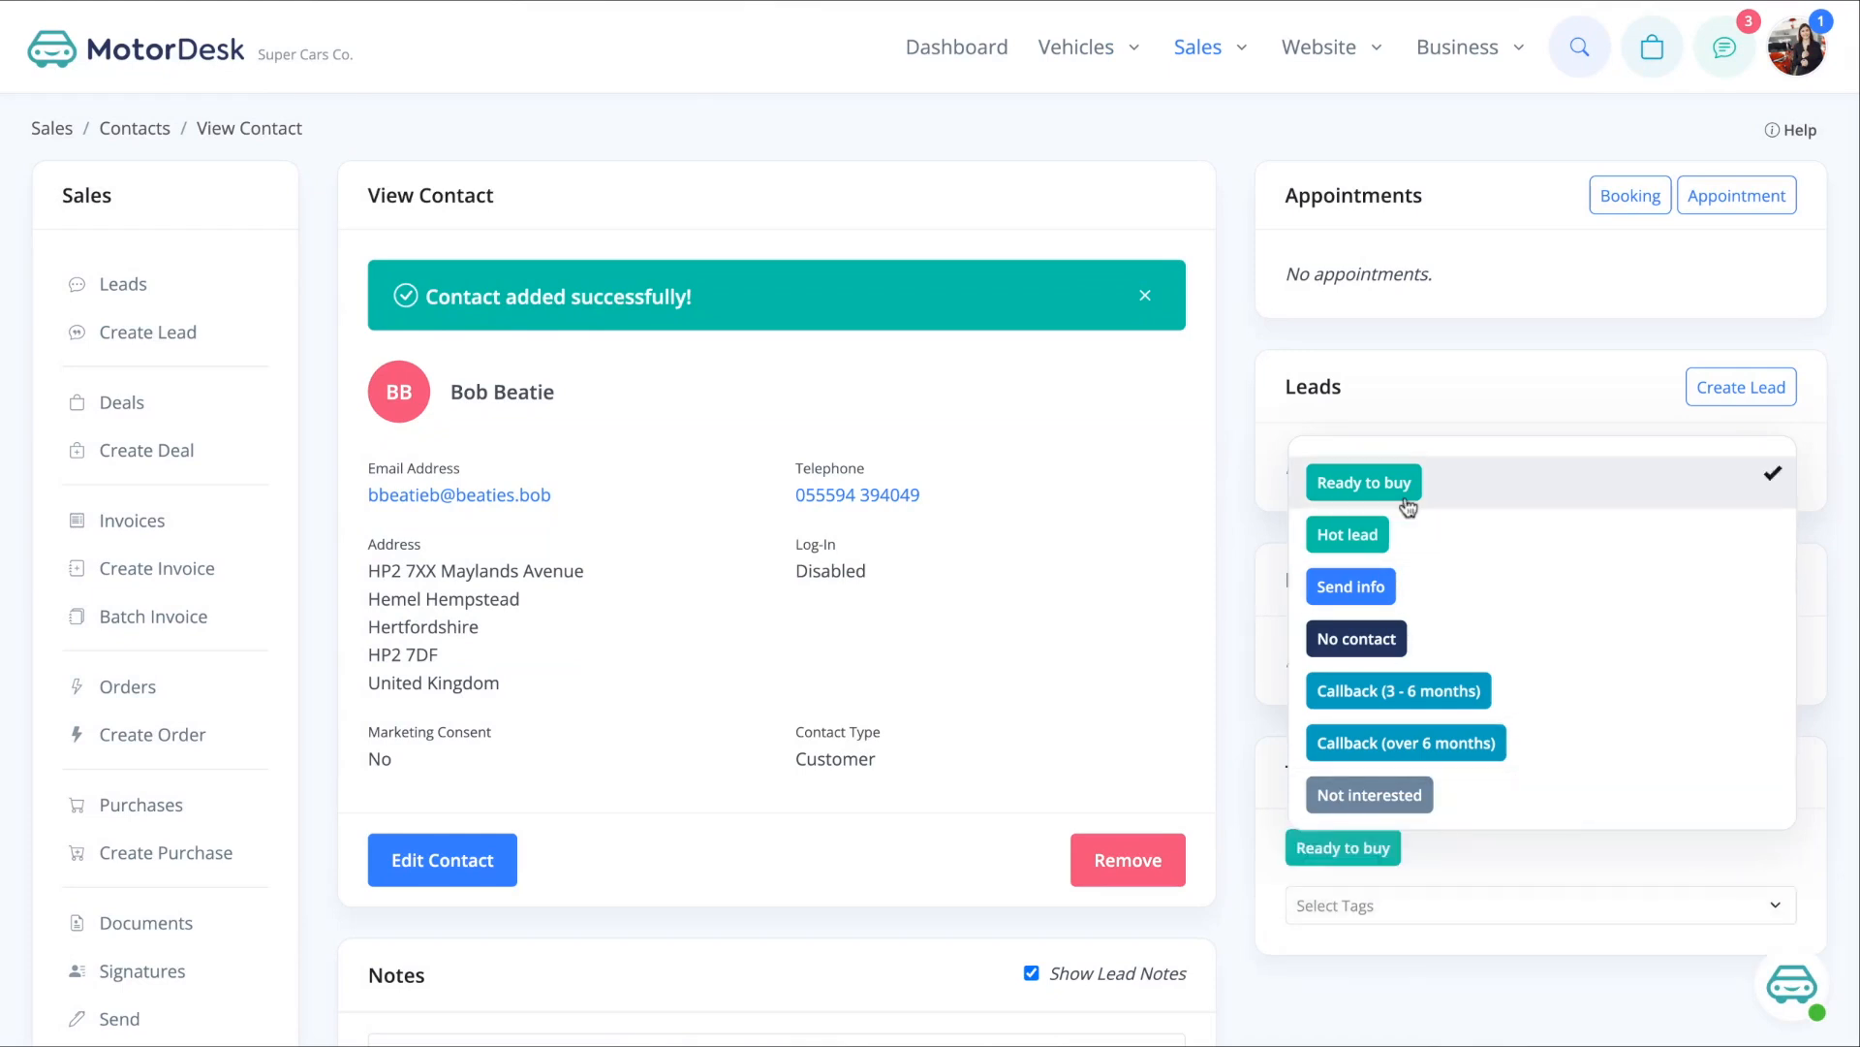
pyautogui.click(1232, 456)
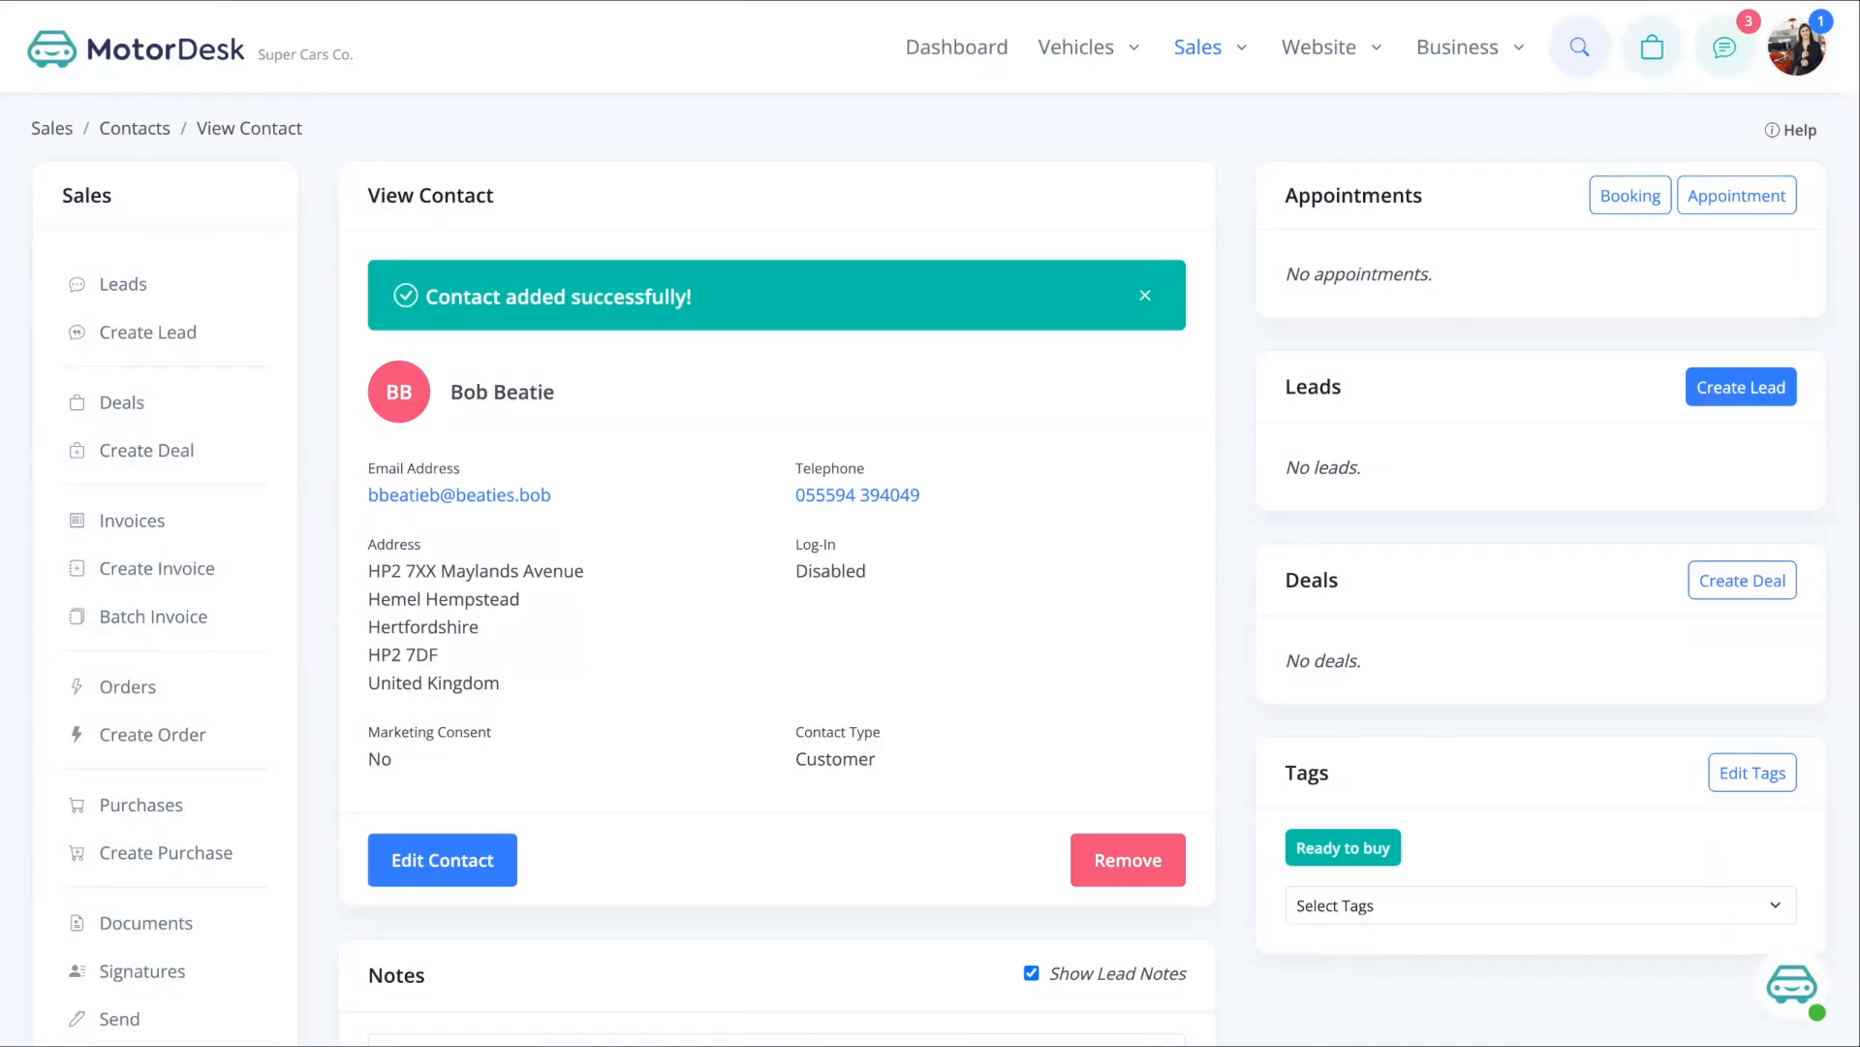
# - Review the saved contact and return to the Contacts list
pyautogui.scroll(-4, 1228, 432)
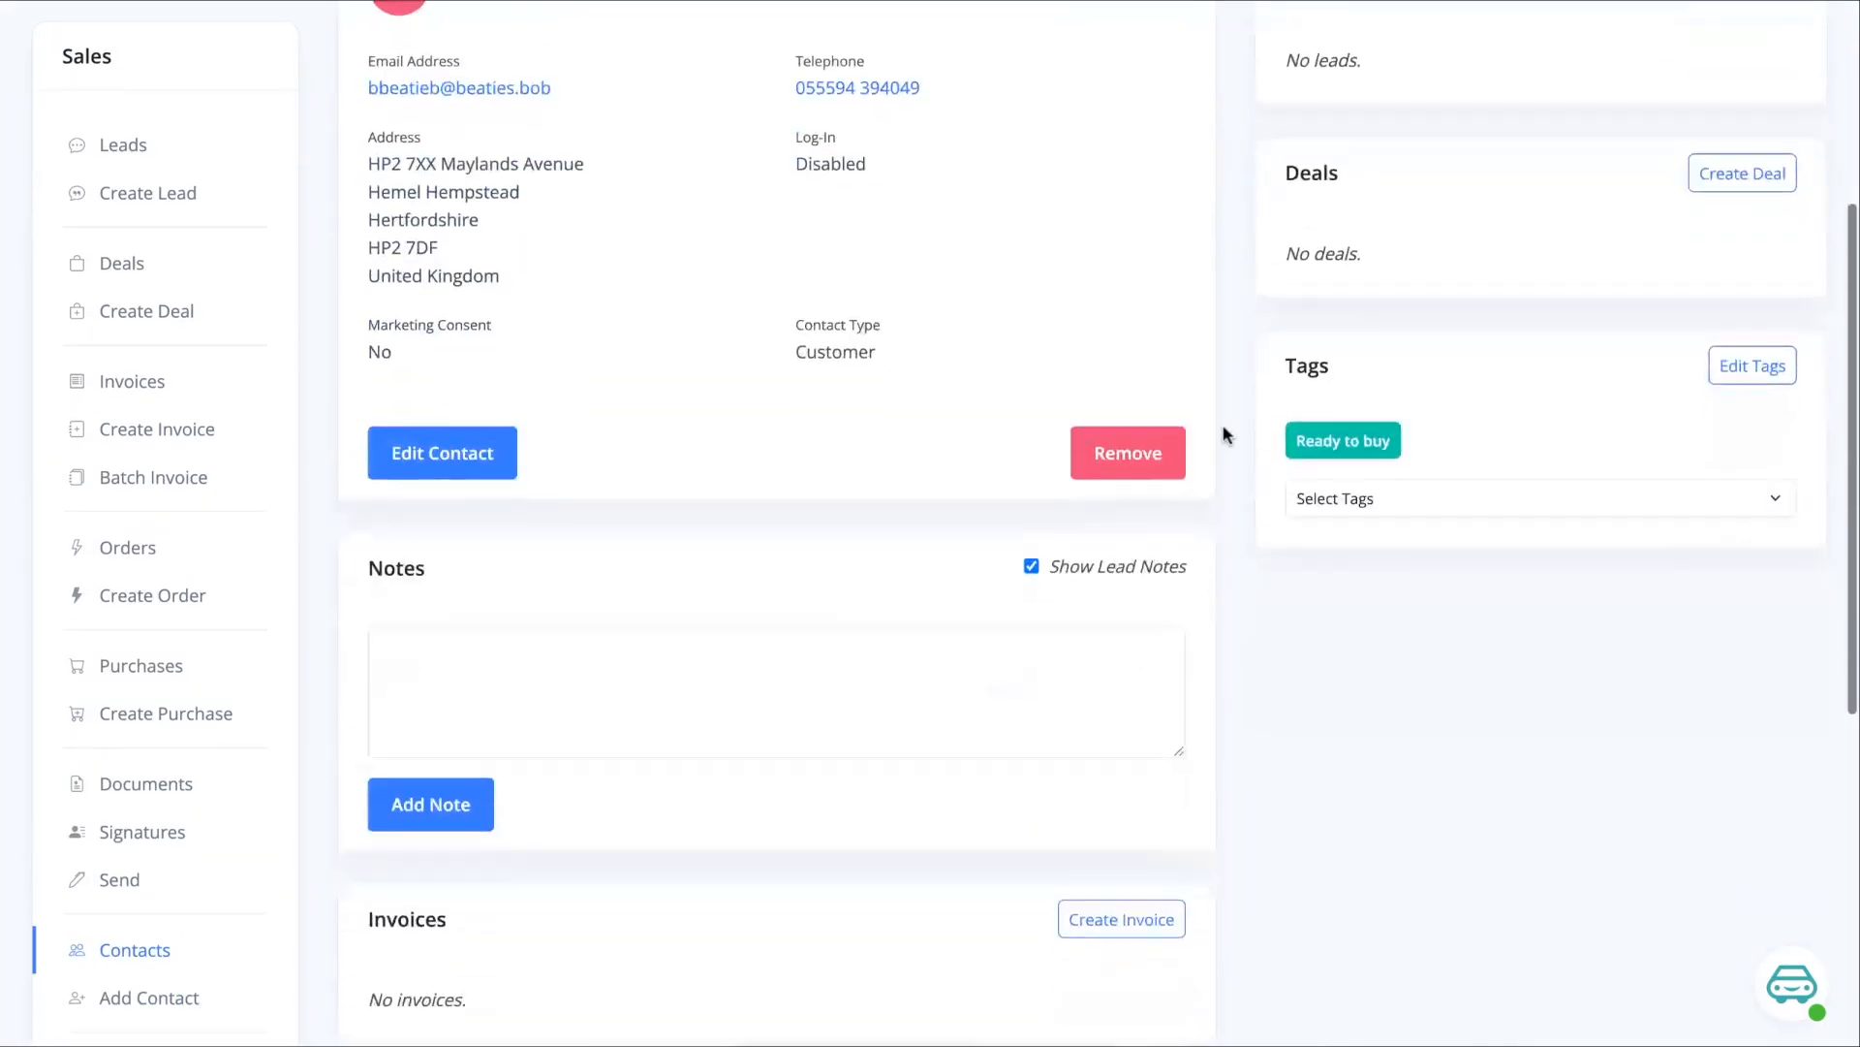
pyautogui.scroll(-3, 876, 689)
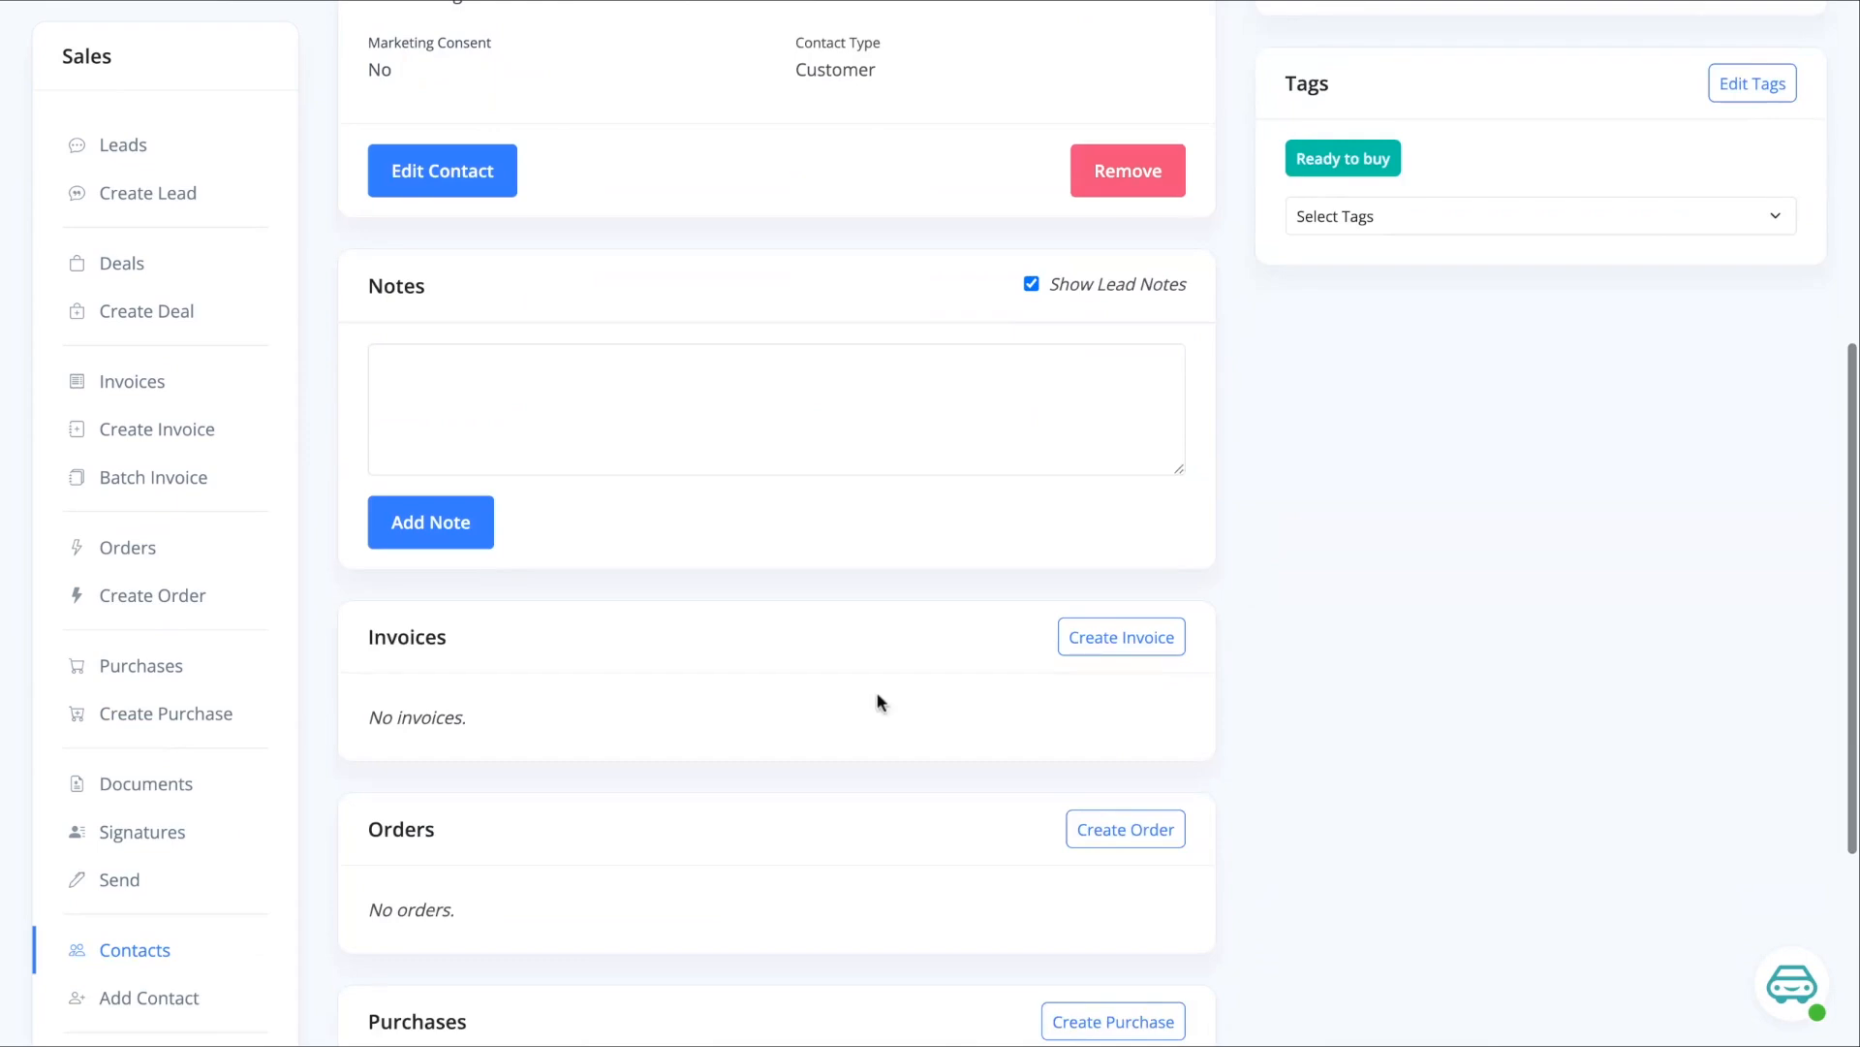
pyautogui.scroll(-2, 876, 692)
pyautogui.scroll(-2, 877, 702)
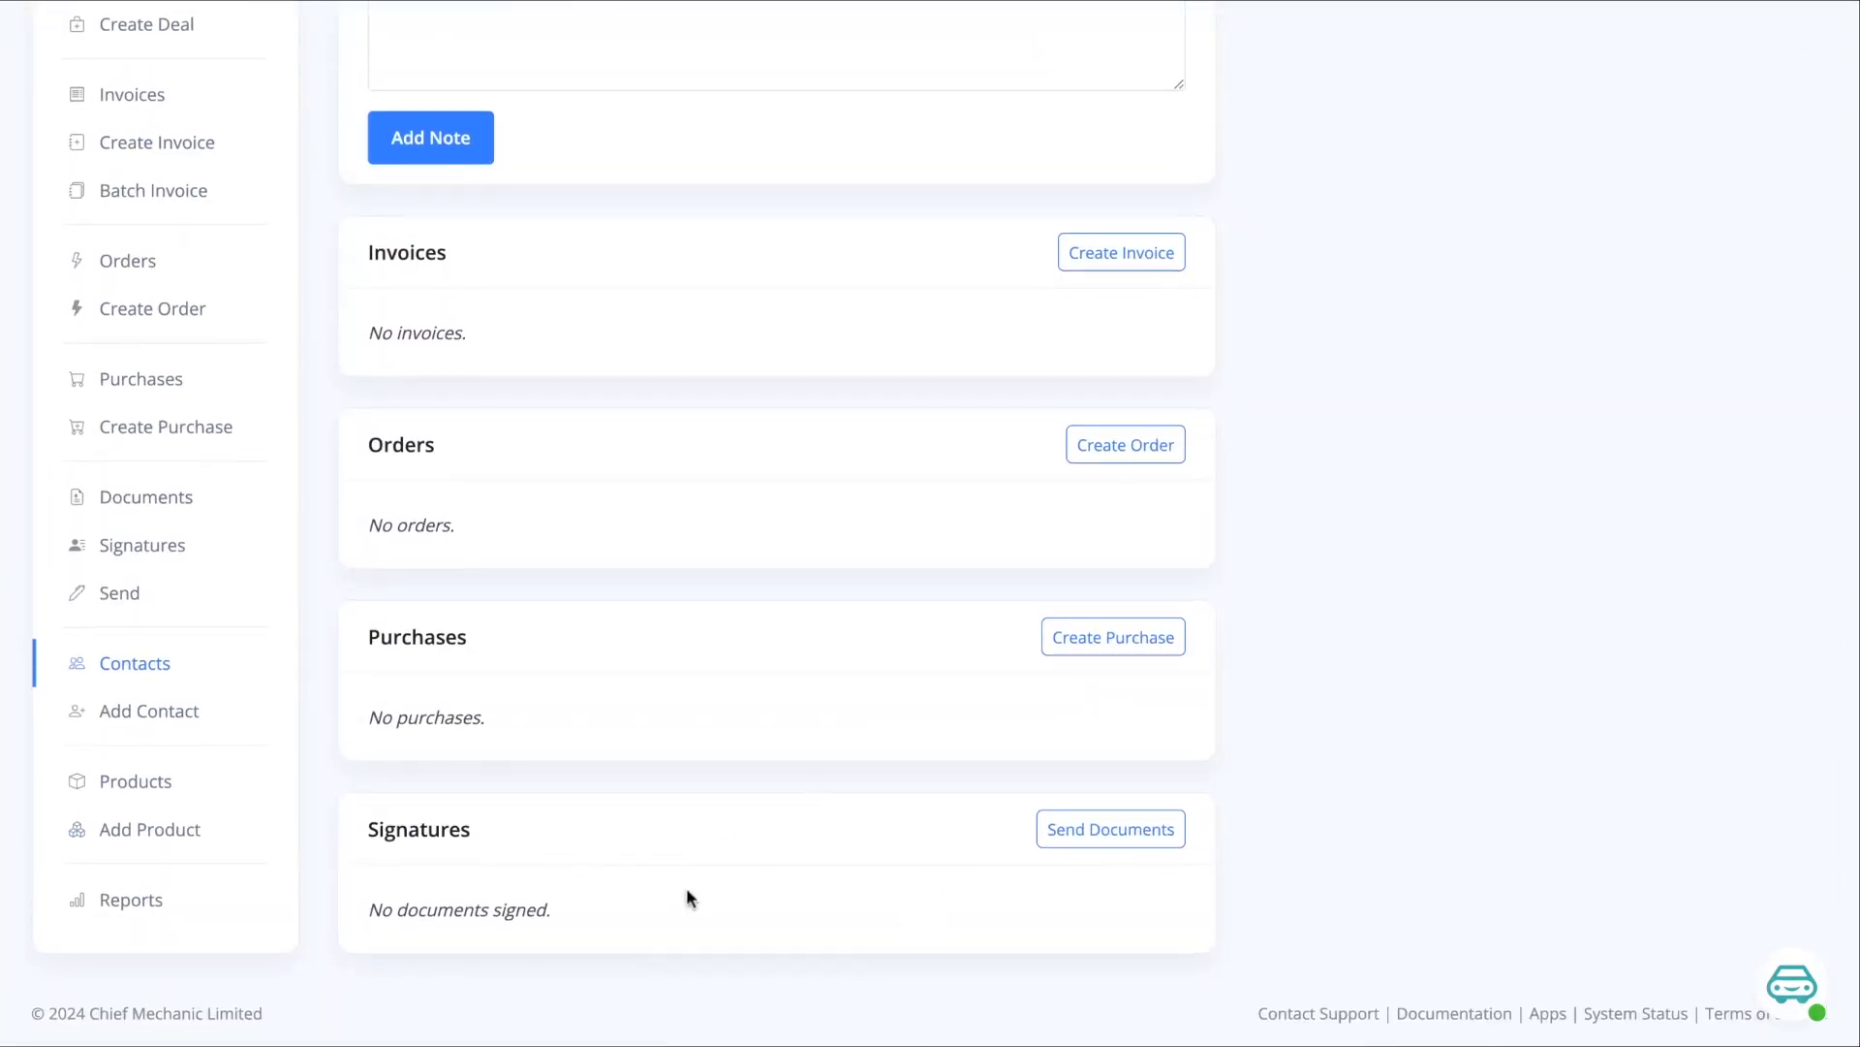
pyautogui.scroll(10, 687, 898)
pyautogui.moveTo(1226, 67)
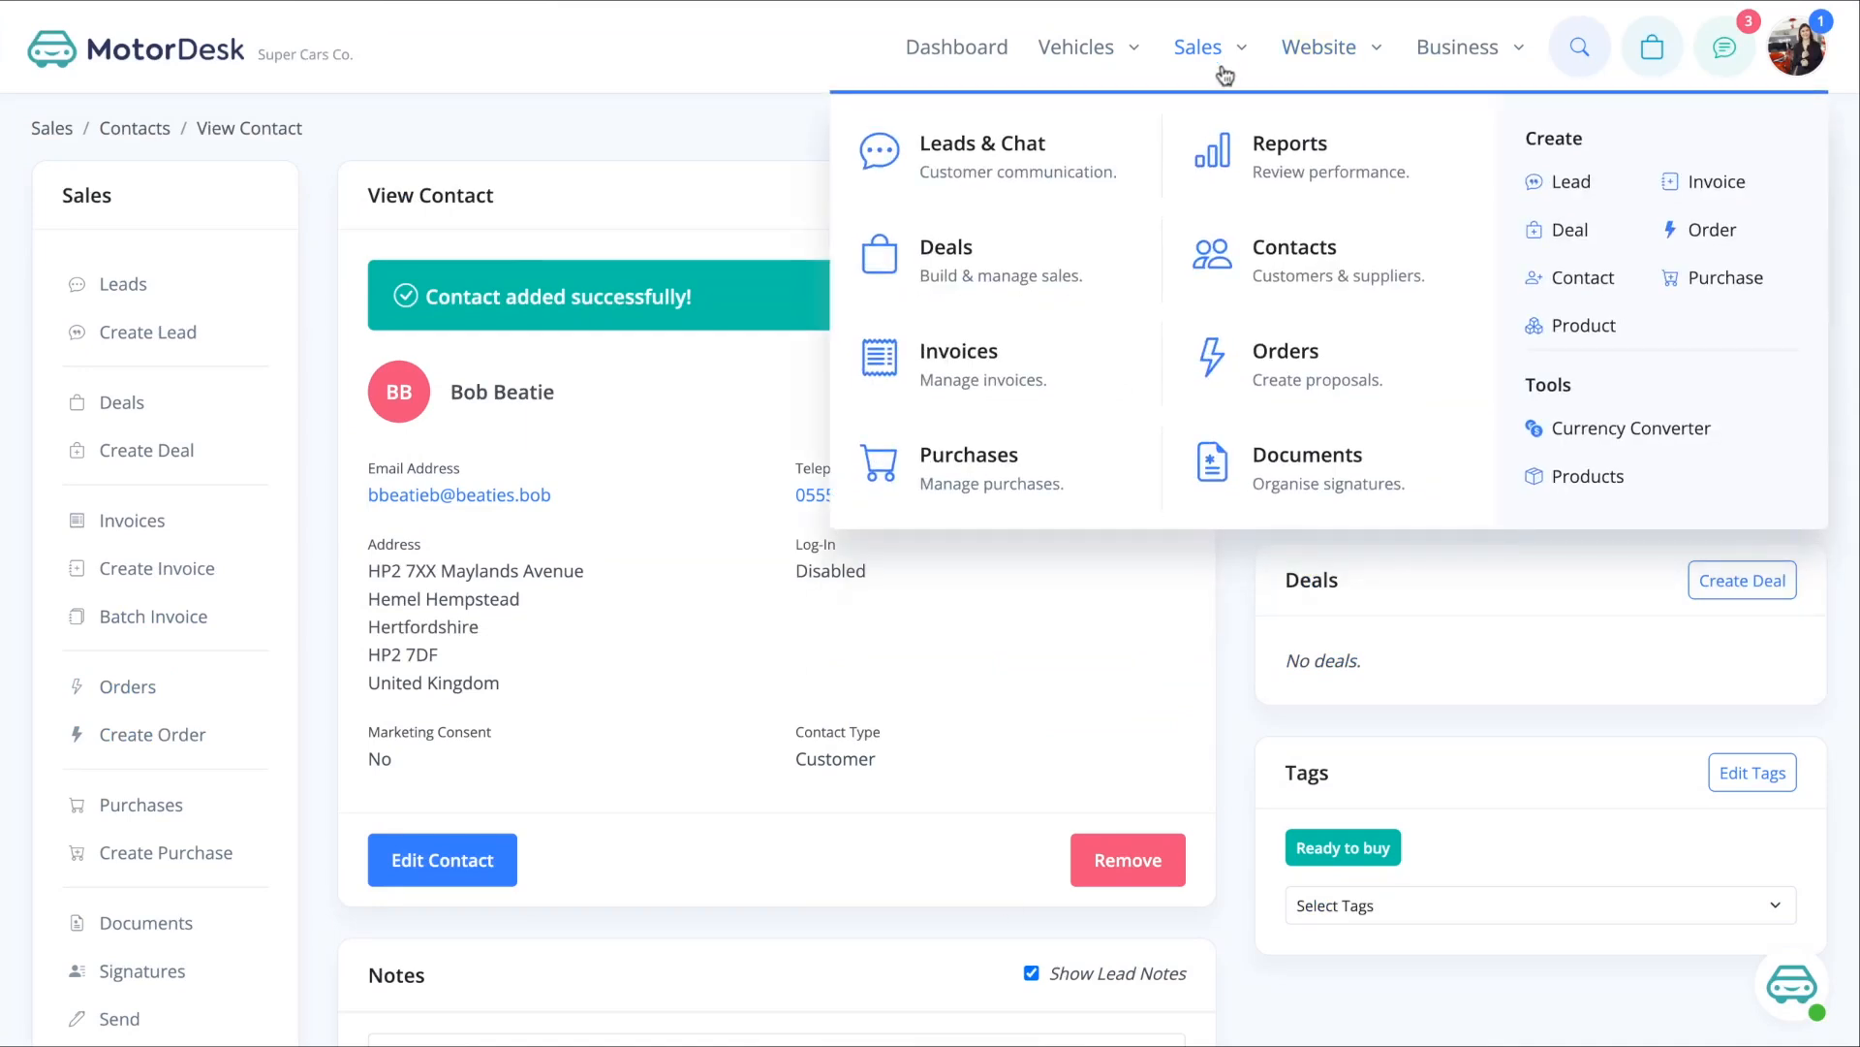
pyautogui.click(1285, 257)
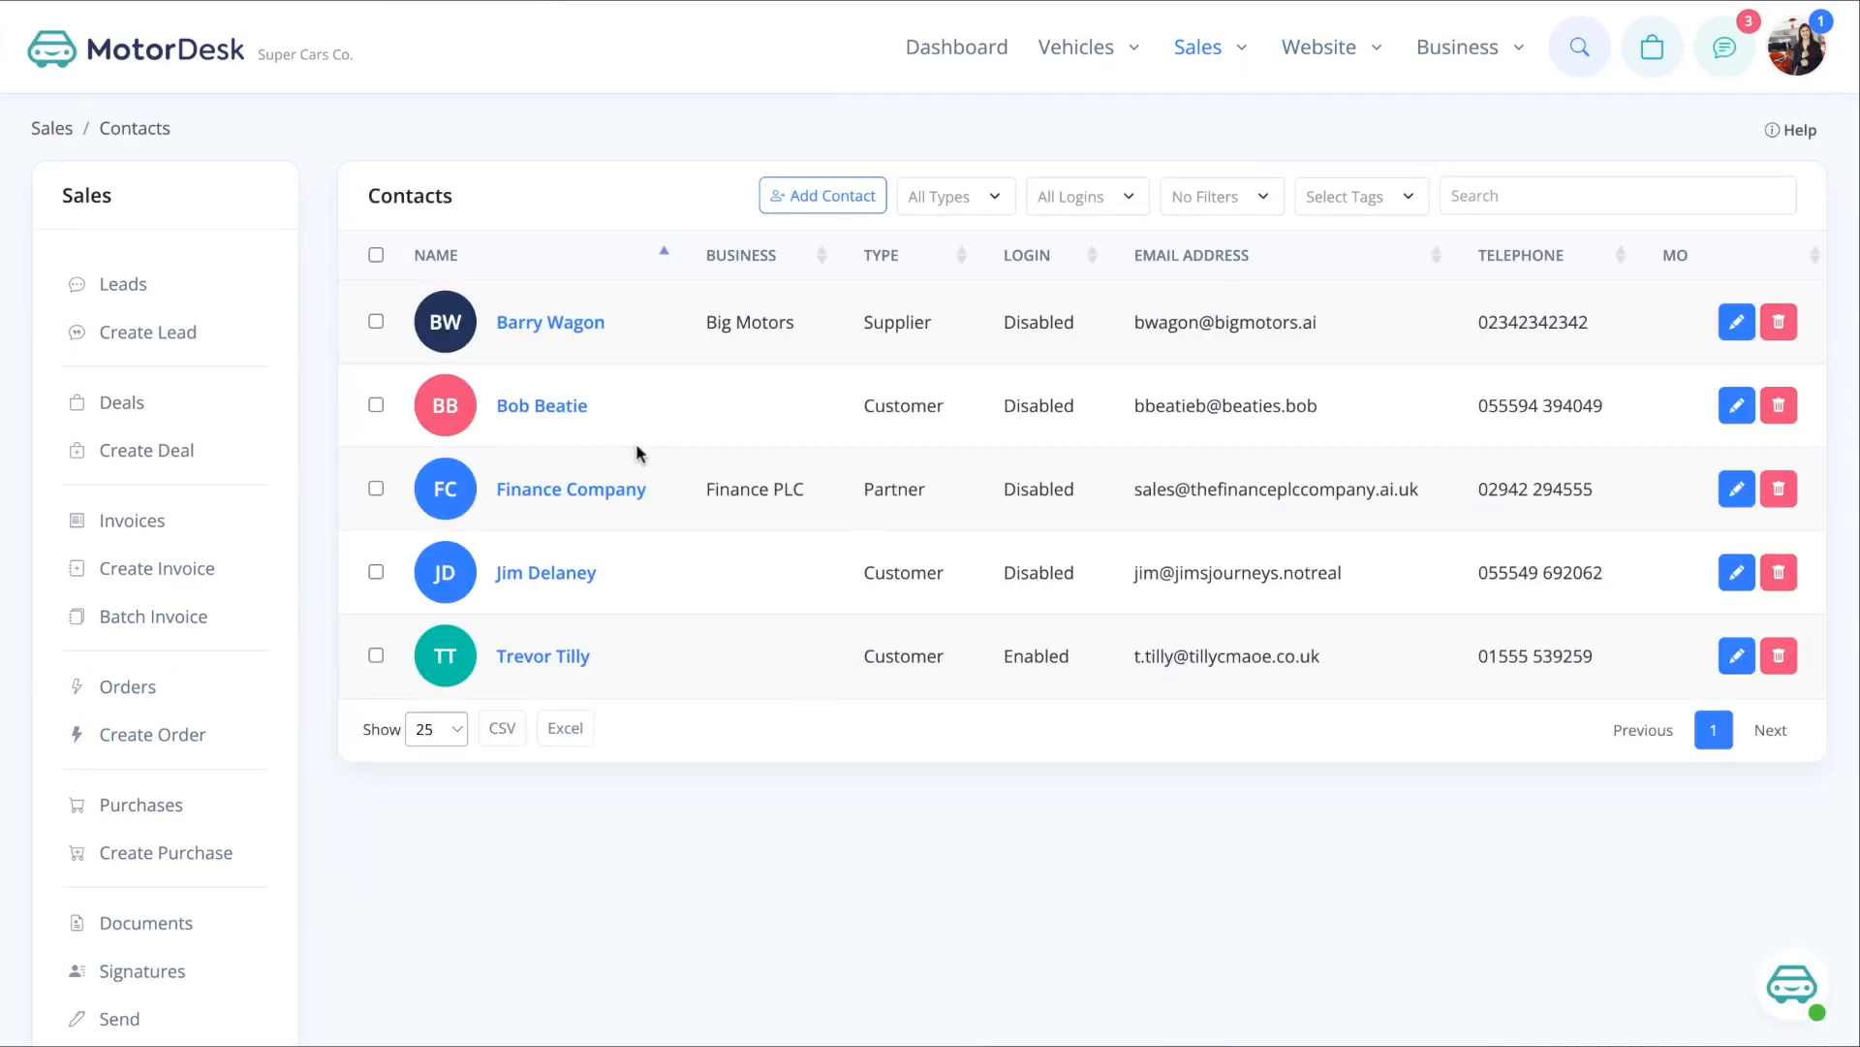
# - Filter contacts to Customer type with the Ready to buy tag
pyautogui.click(994, 198)
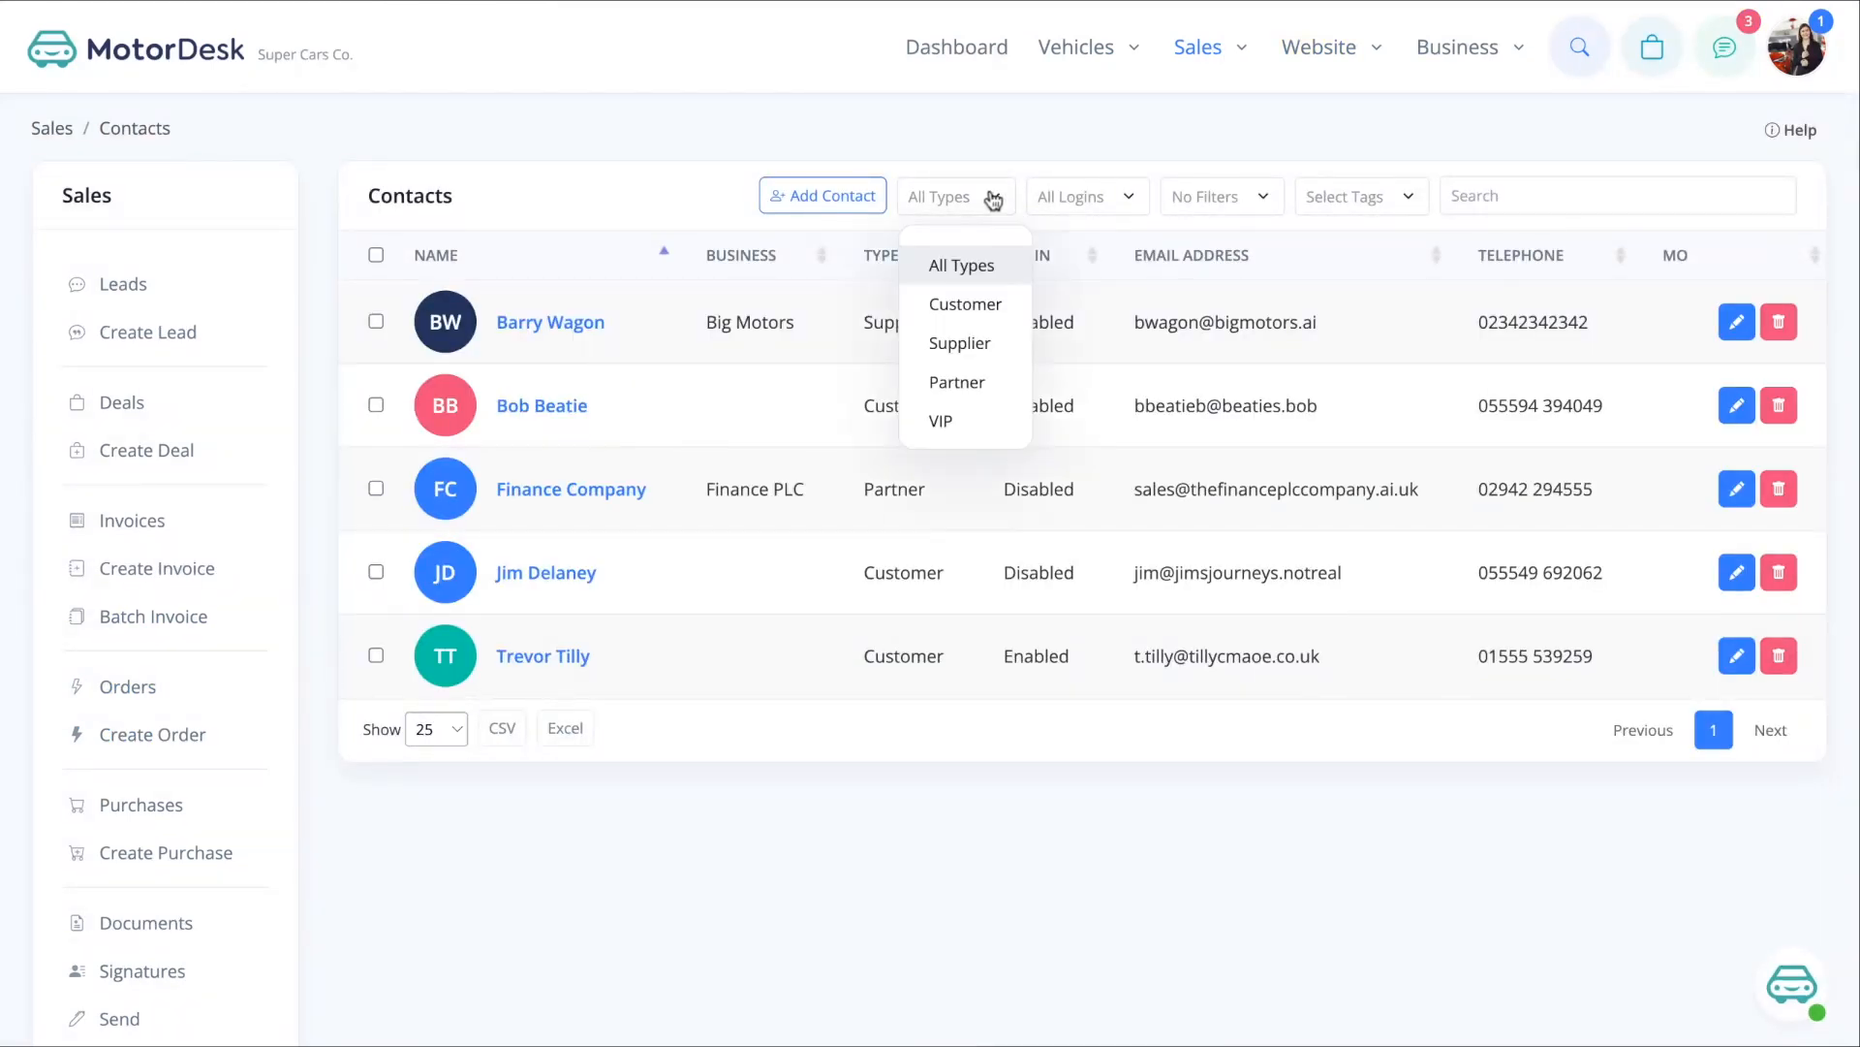
pyautogui.click(983, 299)
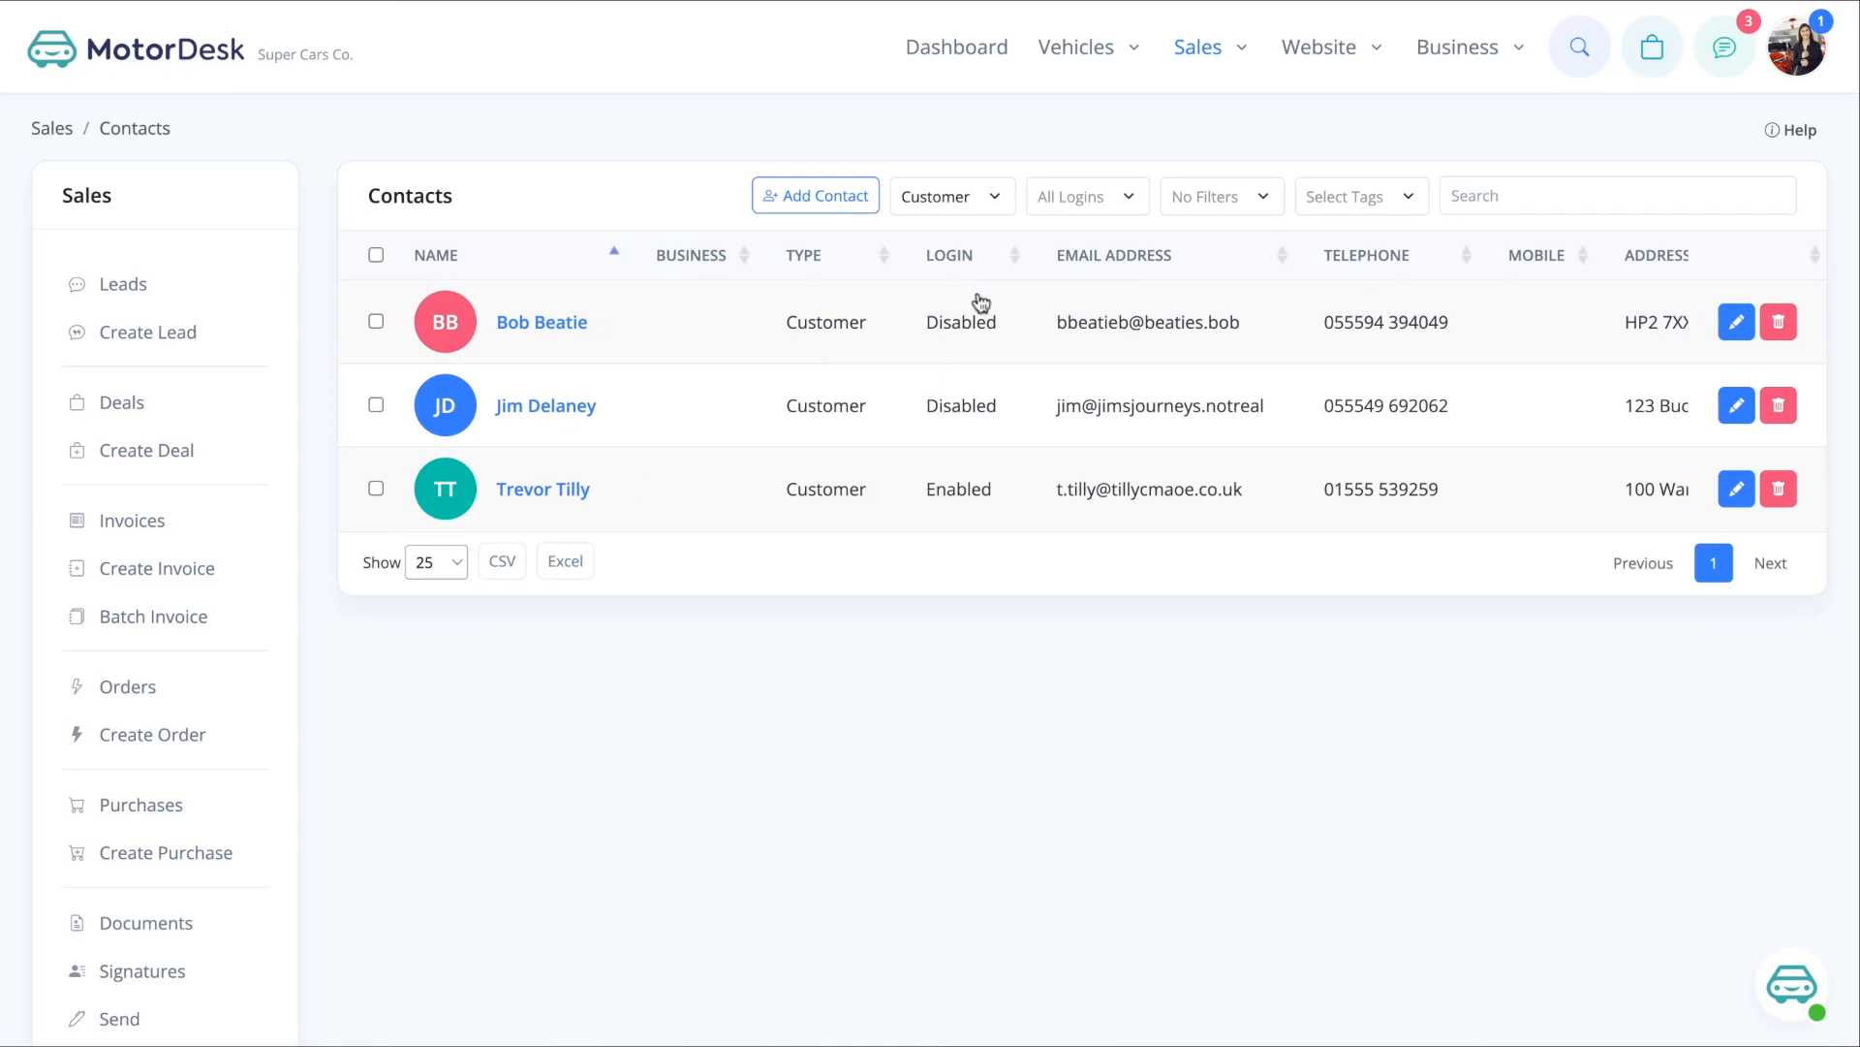
pyautogui.click(1337, 197)
pyautogui.click(1405, 281)
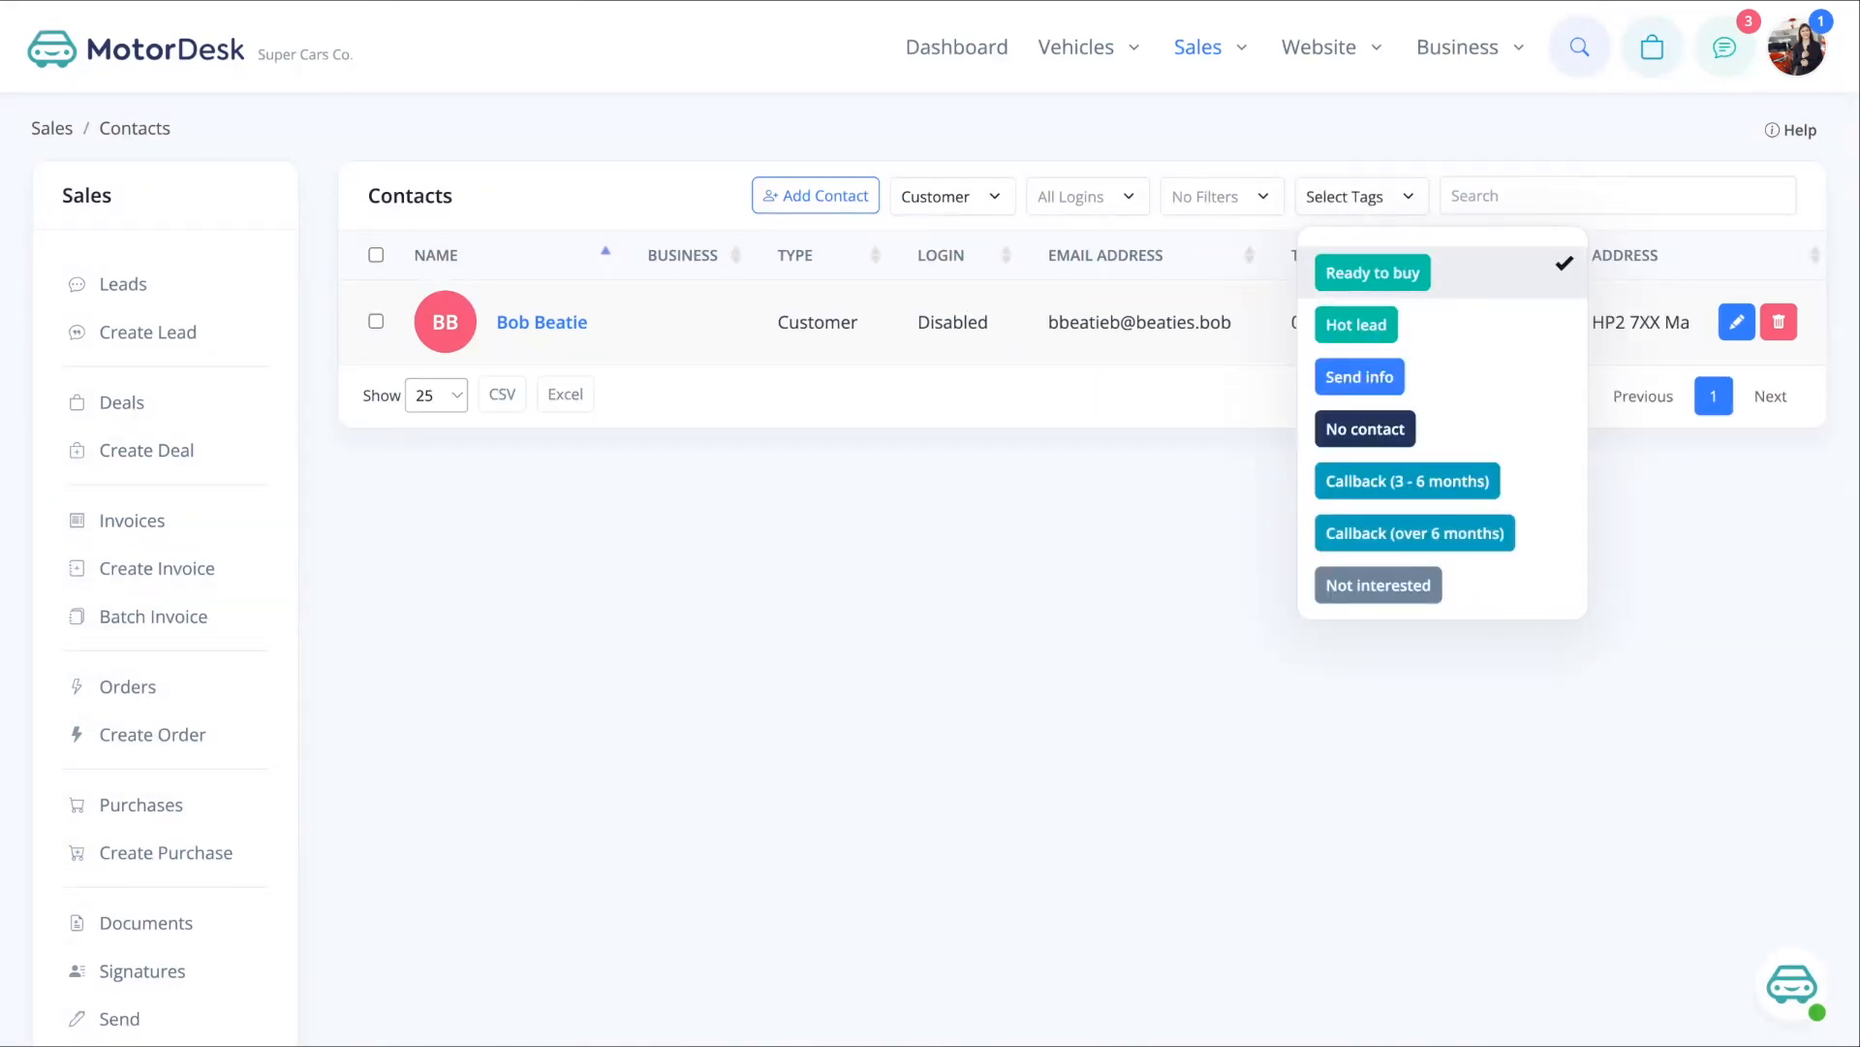
# - Create a customer contact from the Test Drive lead's visitor in Leads & Chat
pyautogui.moveTo(1202, 47)
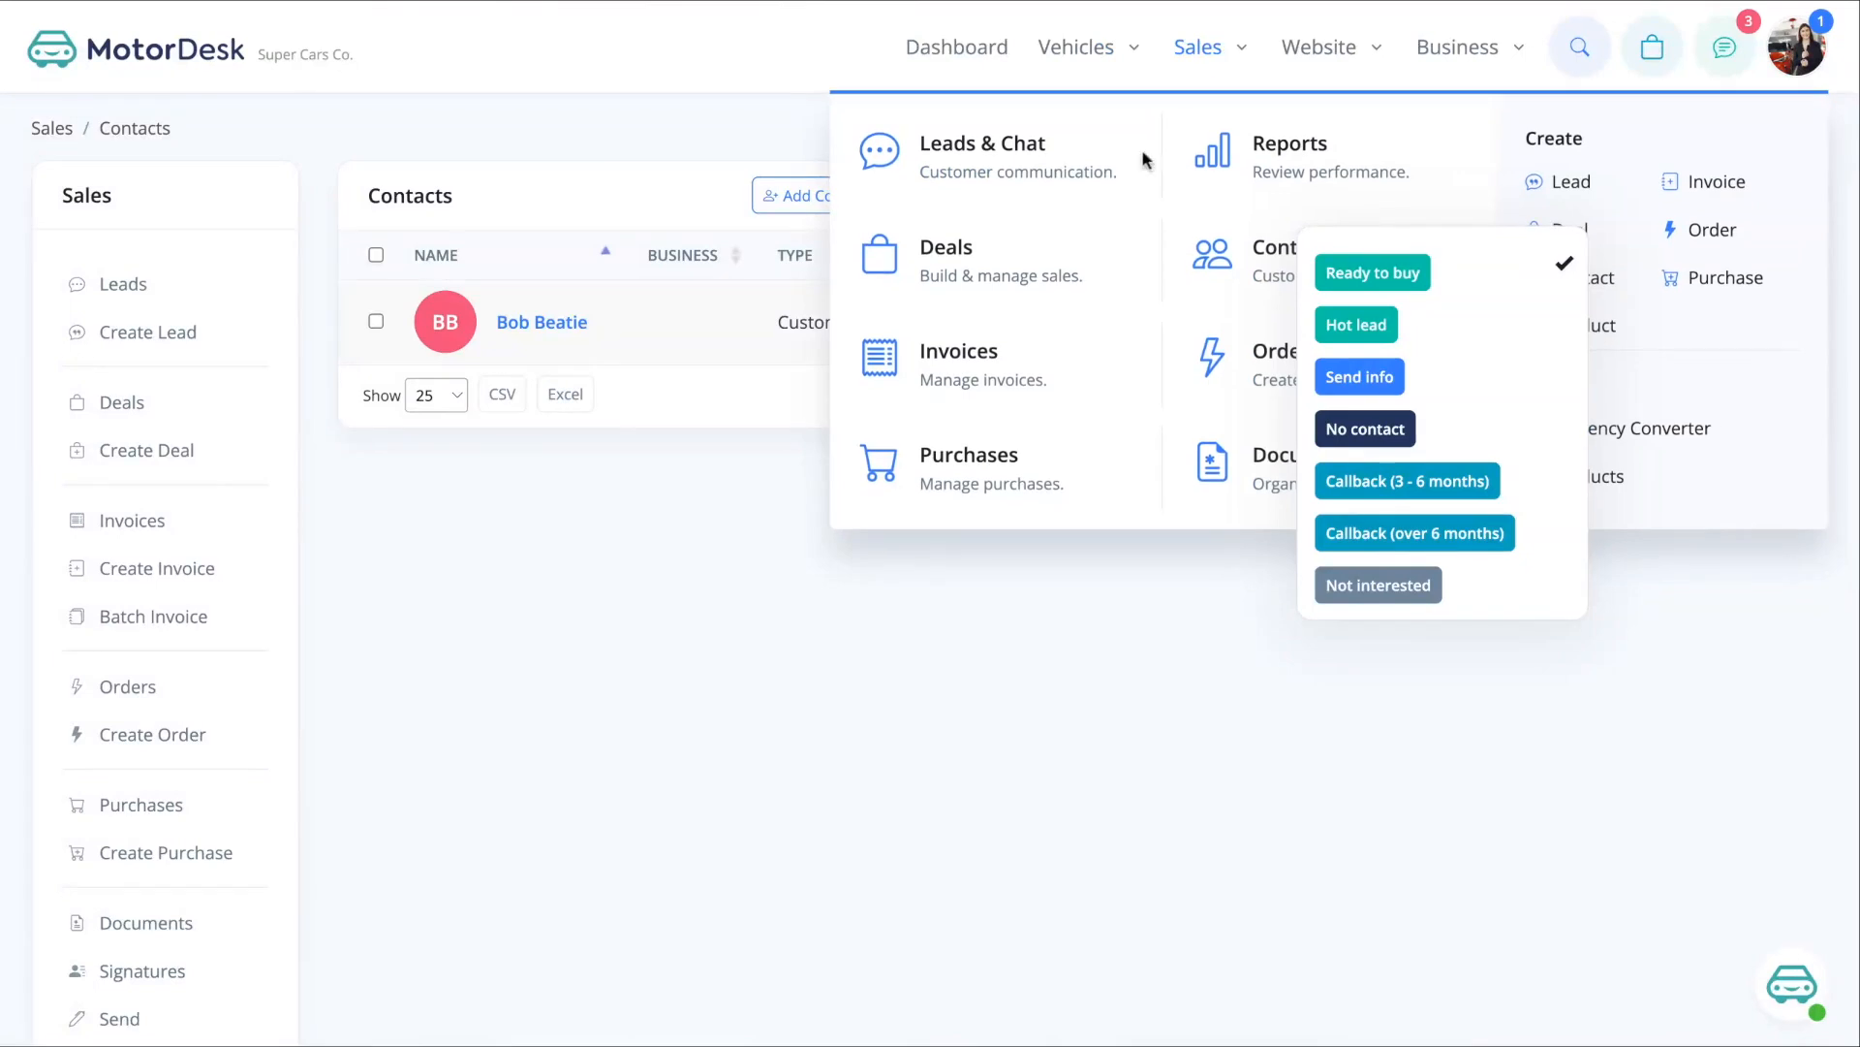
pyautogui.click(1059, 175)
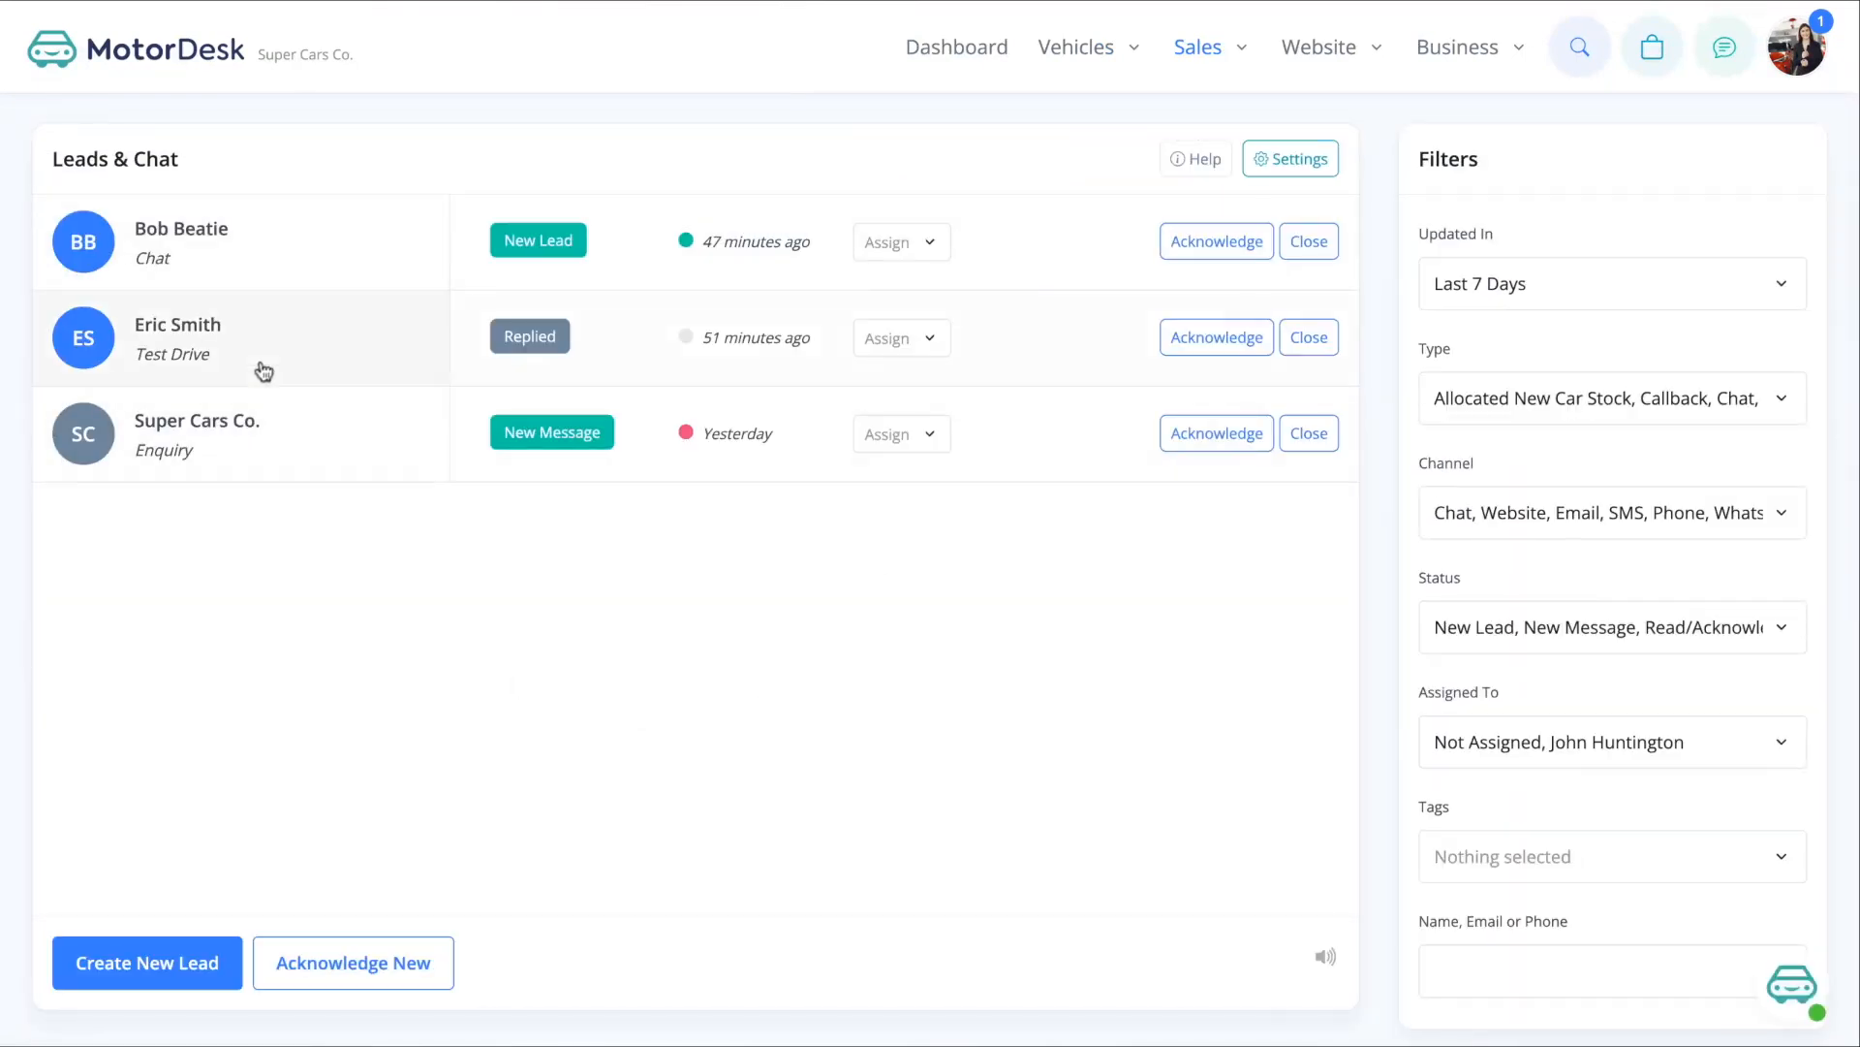
pyautogui.click(118, 349)
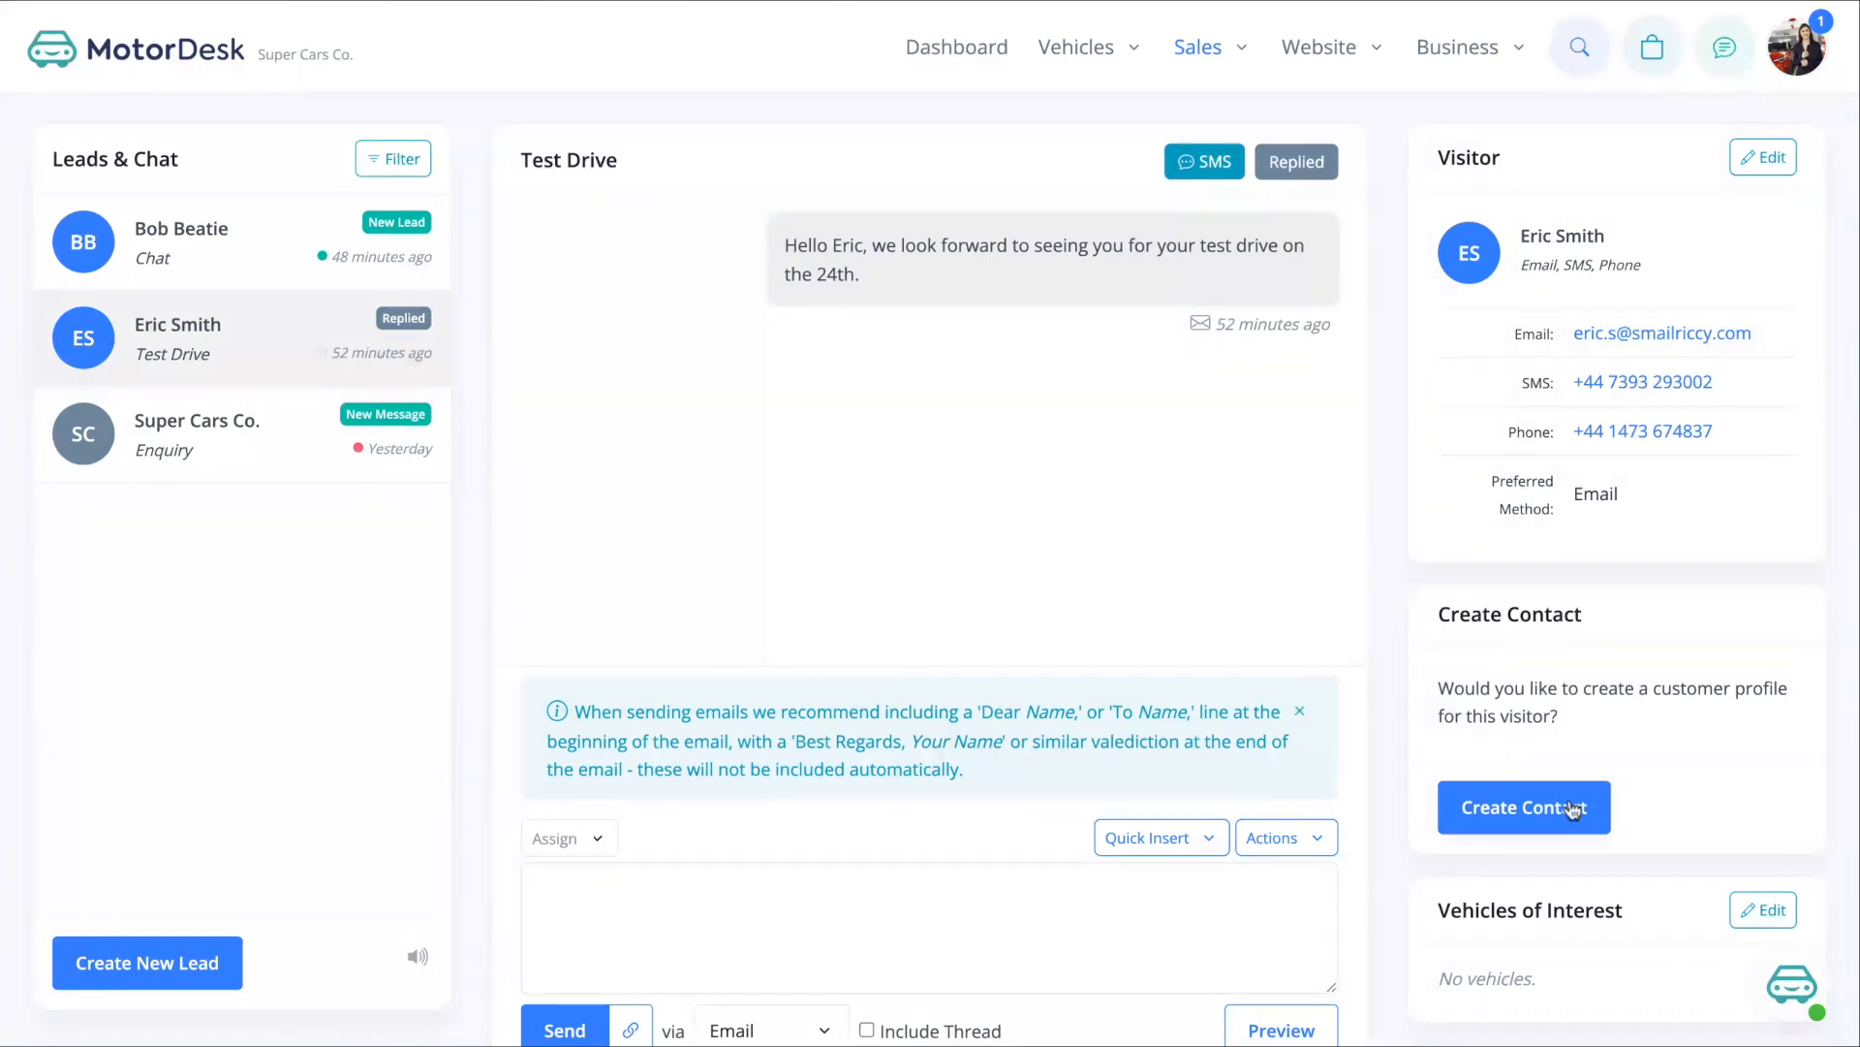
pyautogui.click(1517, 815)
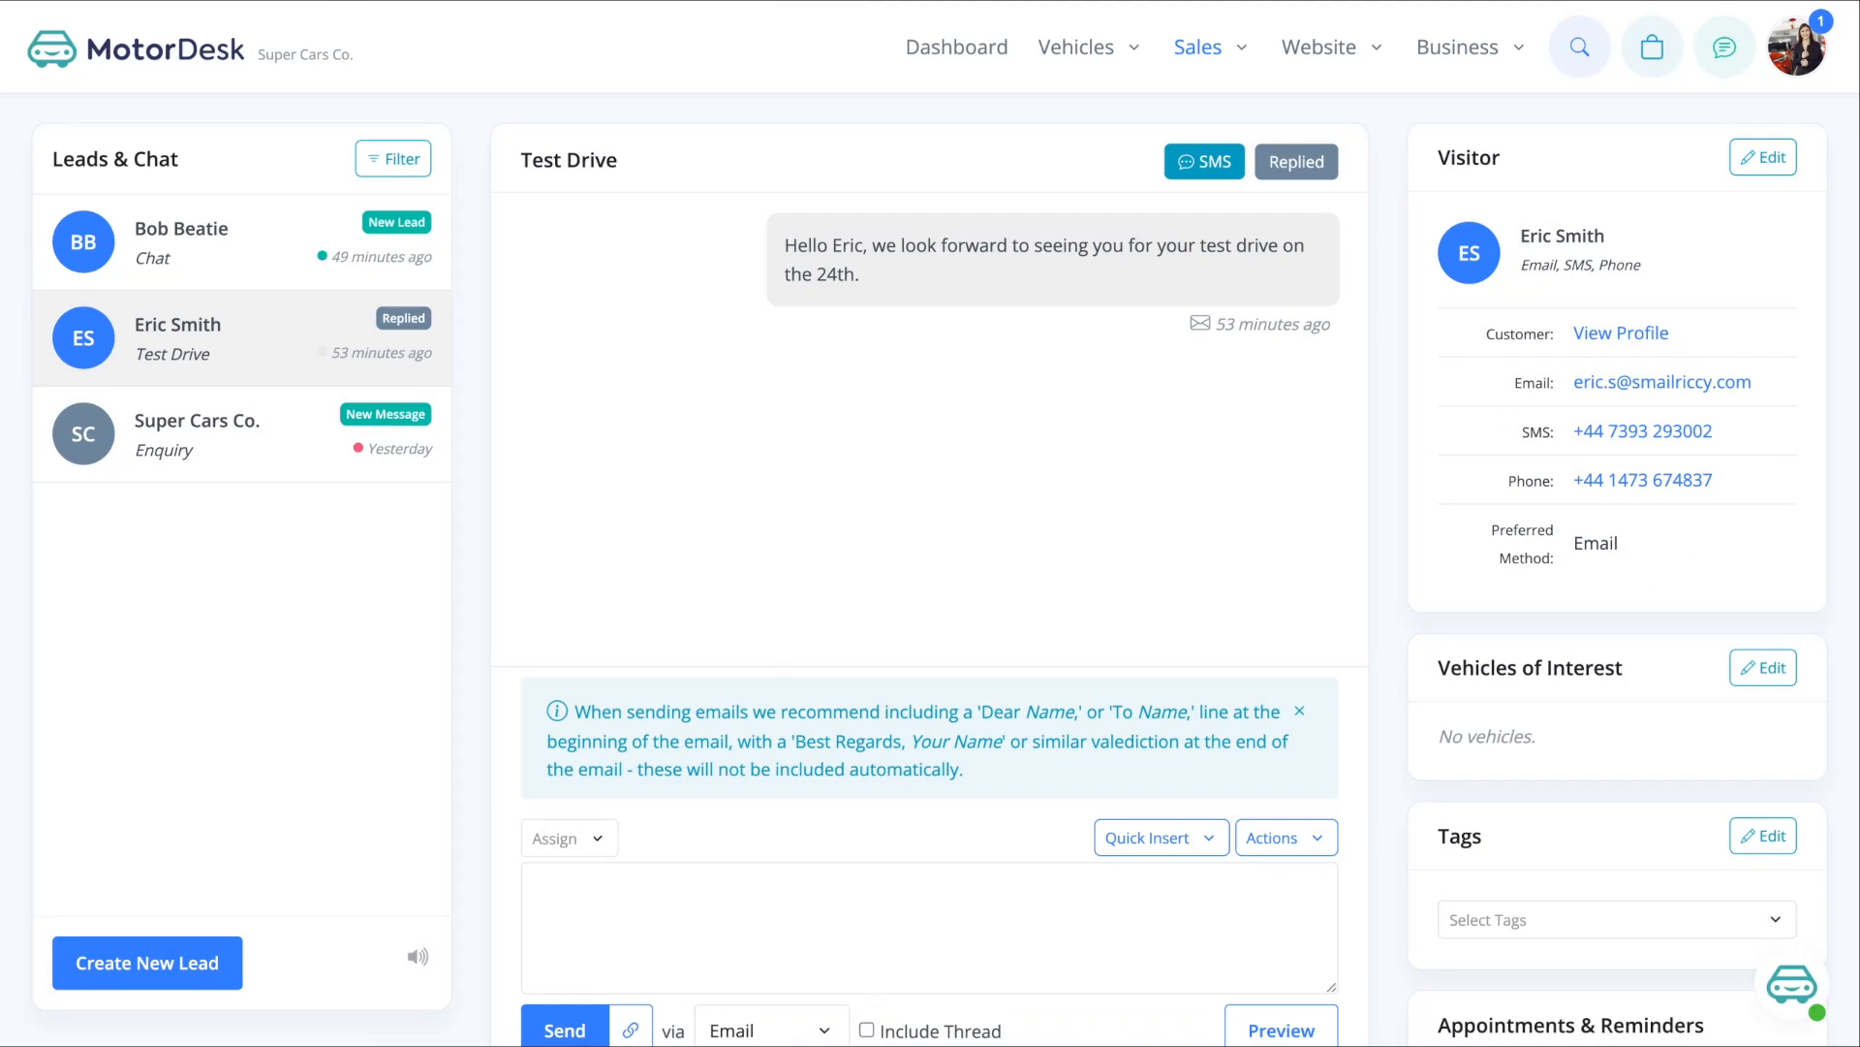
# - Edit the visitor to a red avatar with source 'Website' and save the changes
pyautogui.click(1765, 159)
pyautogui.scroll(-1, 1731, 569)
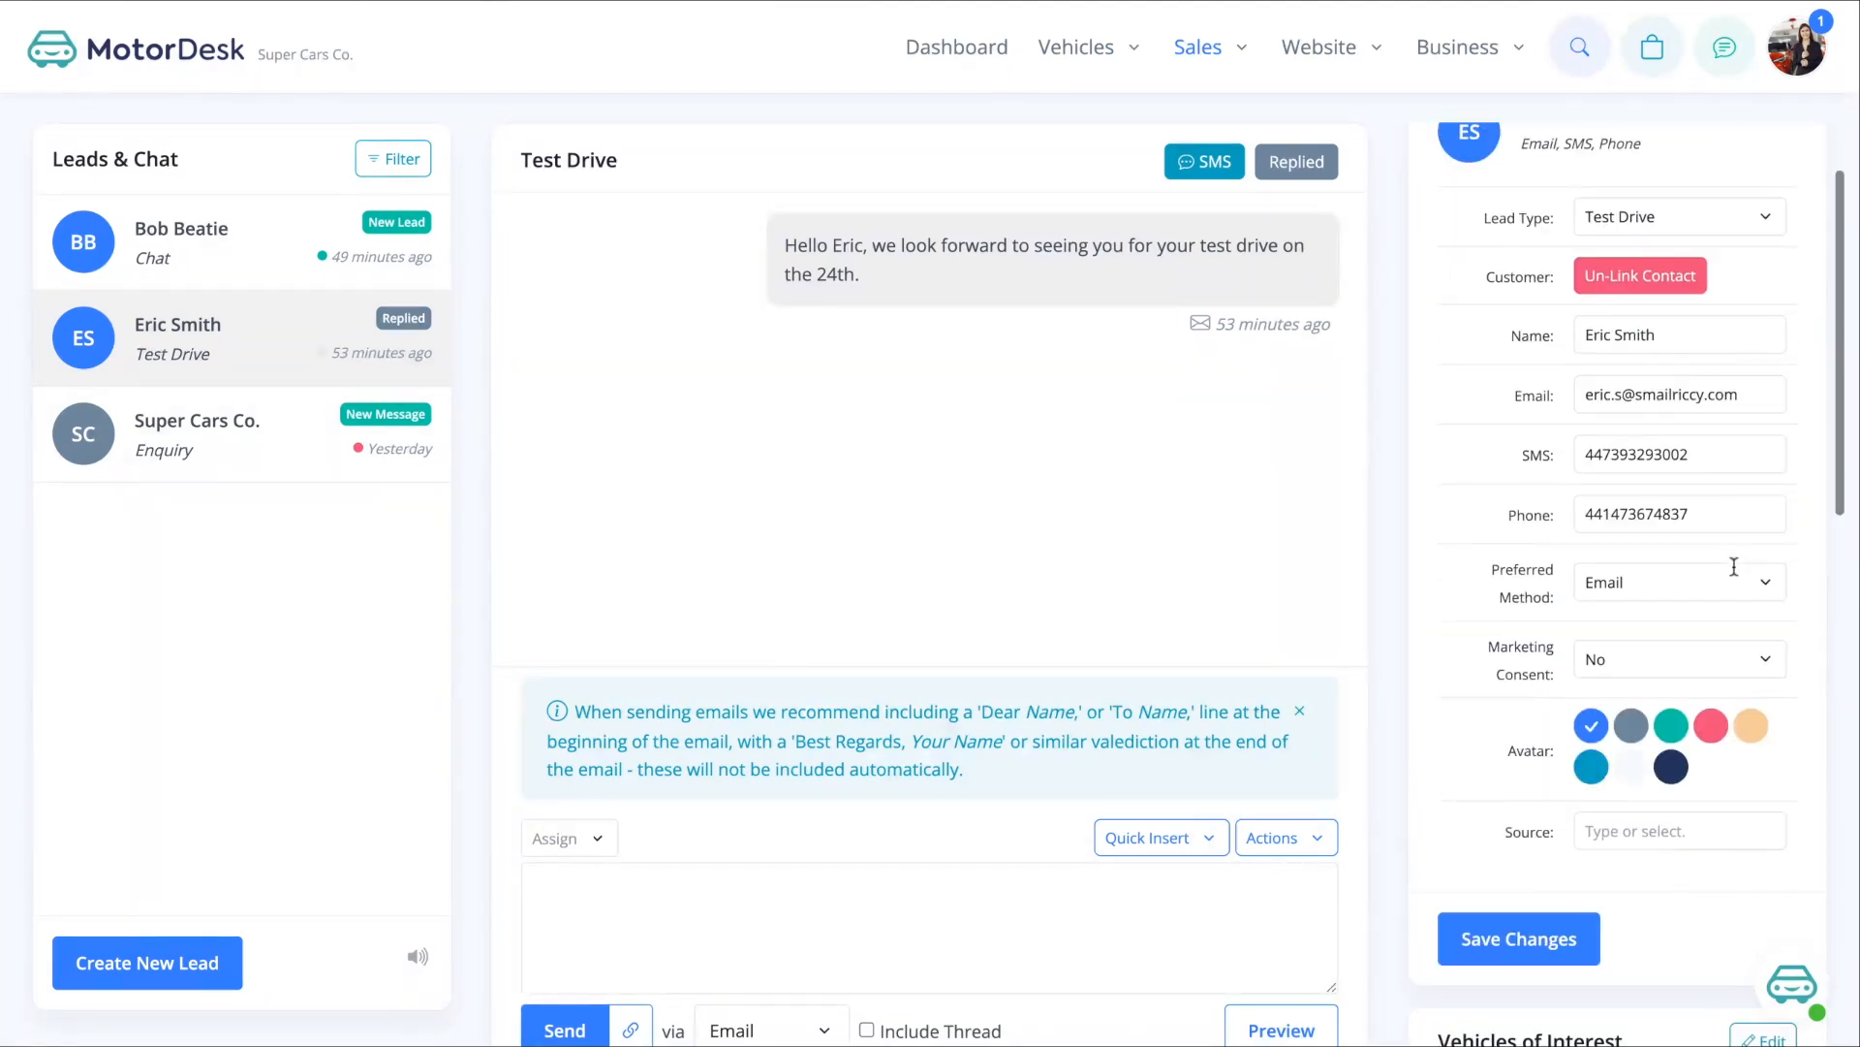
pyautogui.click(1711, 727)
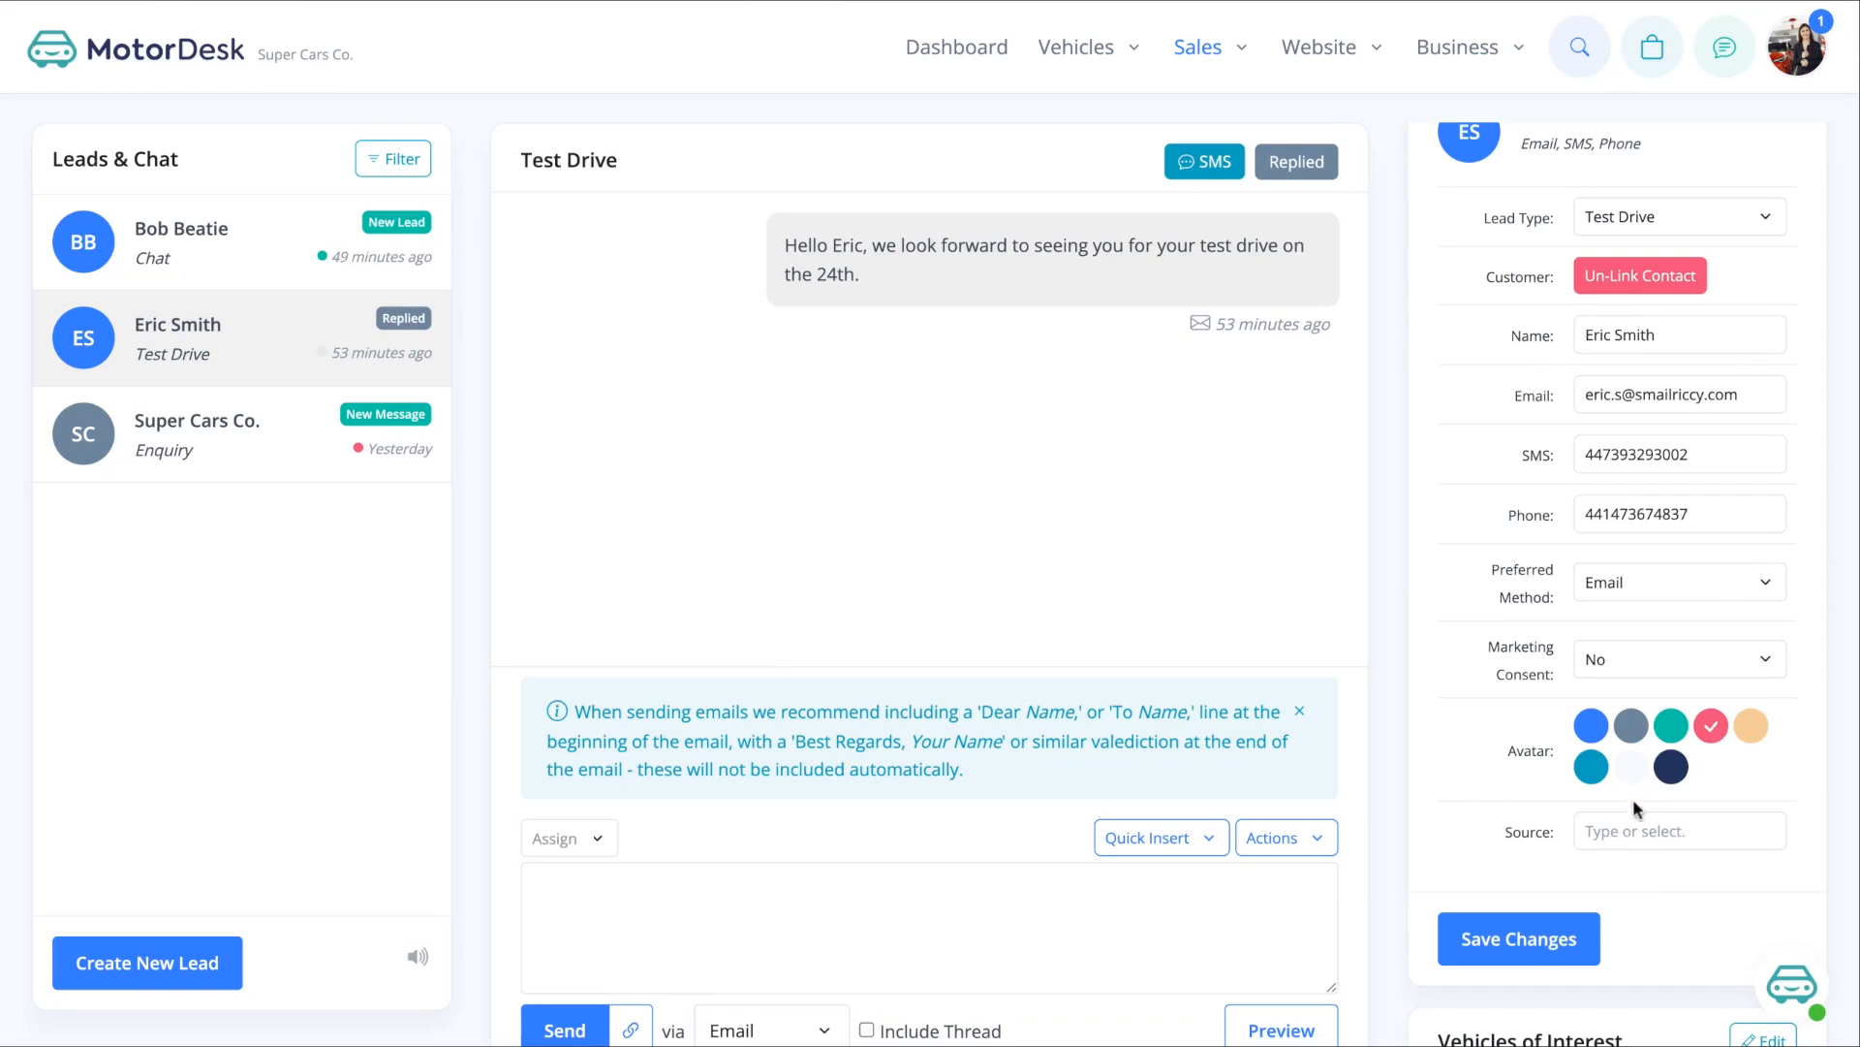
pyautogui.click(1616, 831)
pyautogui.write('Website')
pyautogui.click(1519, 937)
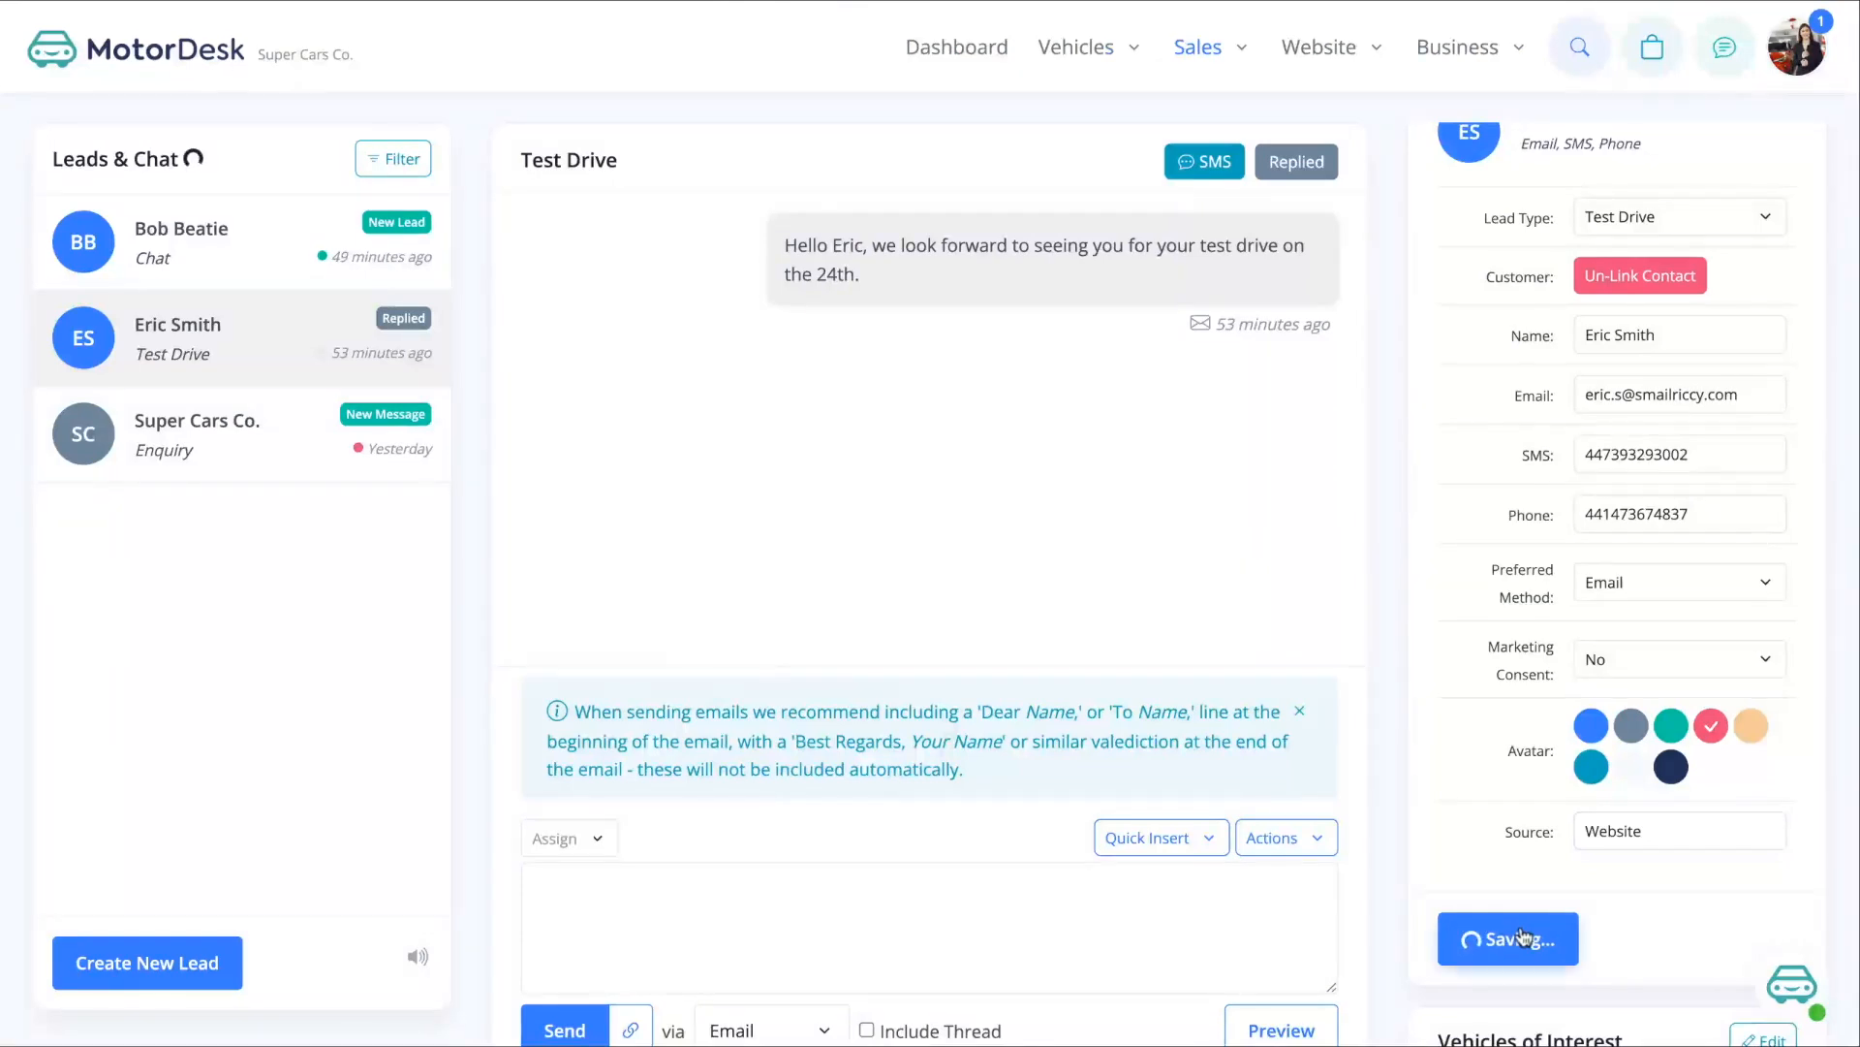
pyautogui.click(1199, 51)
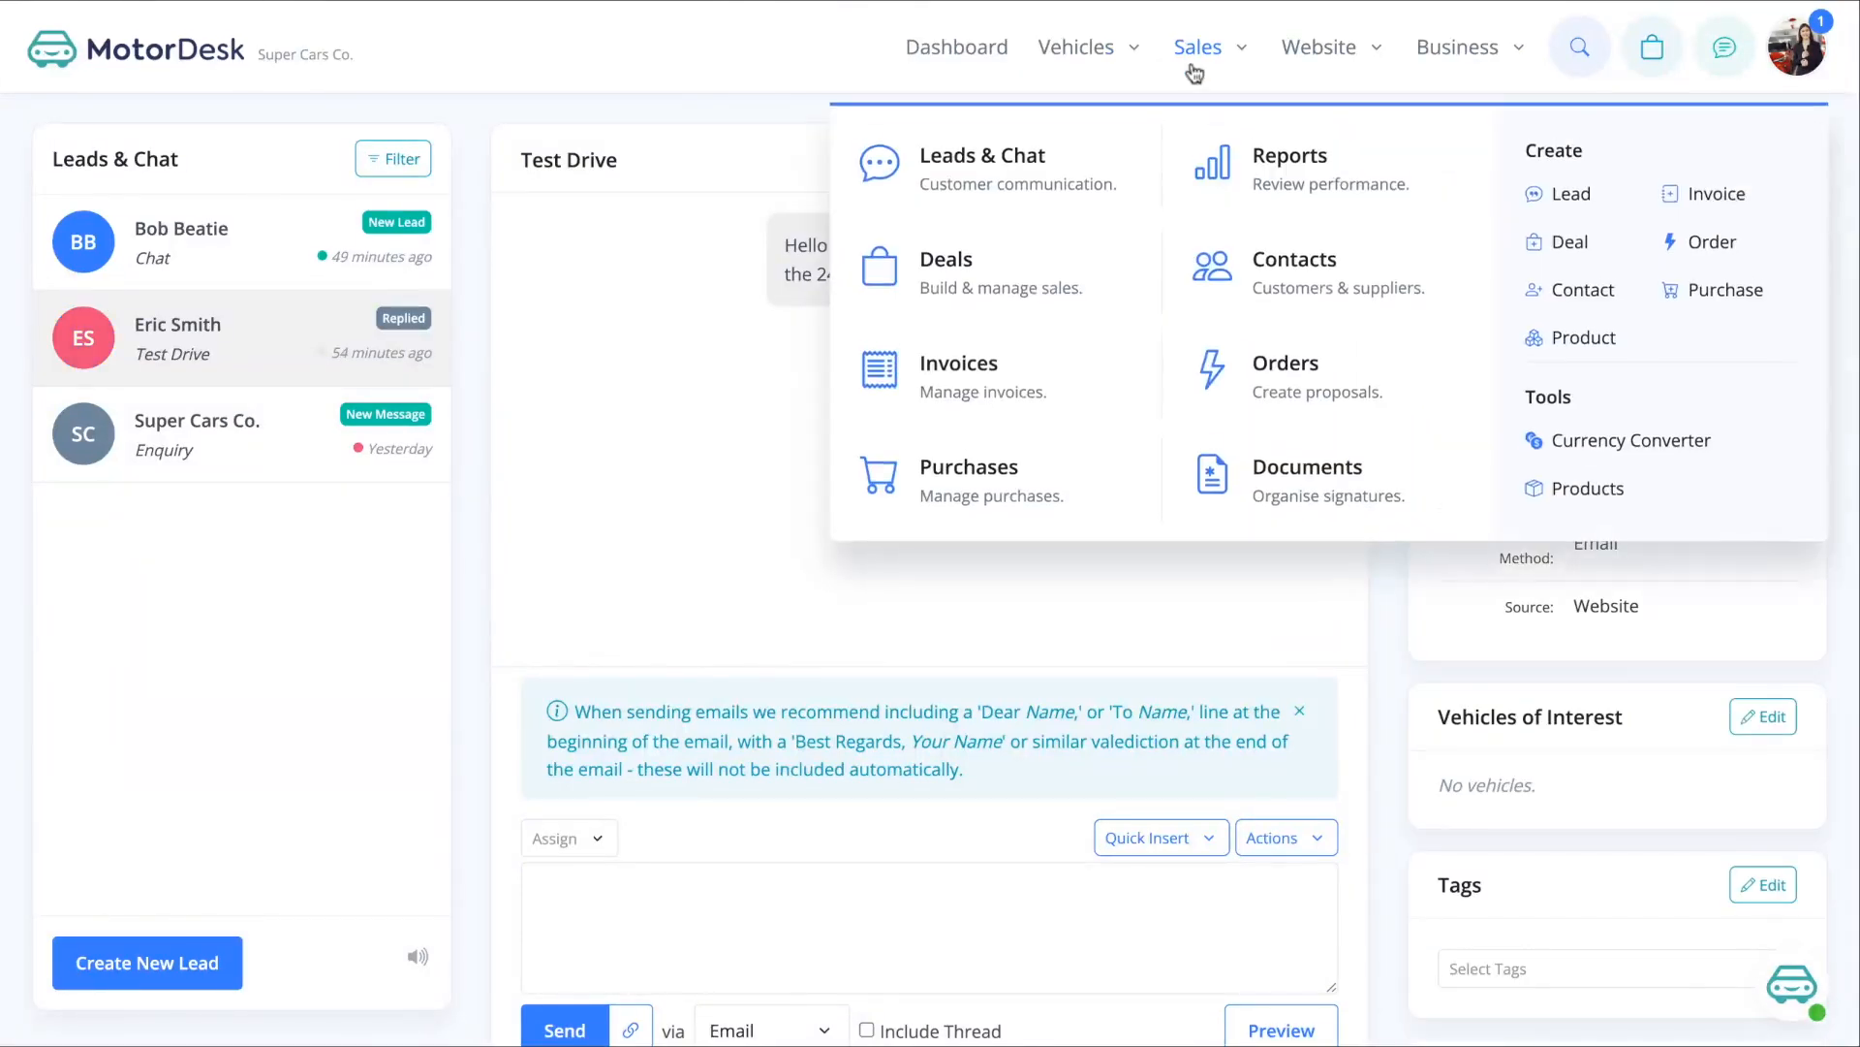
# - Add the Send info tag to the new Test Drive customer contact
pyautogui.click(1296, 268)
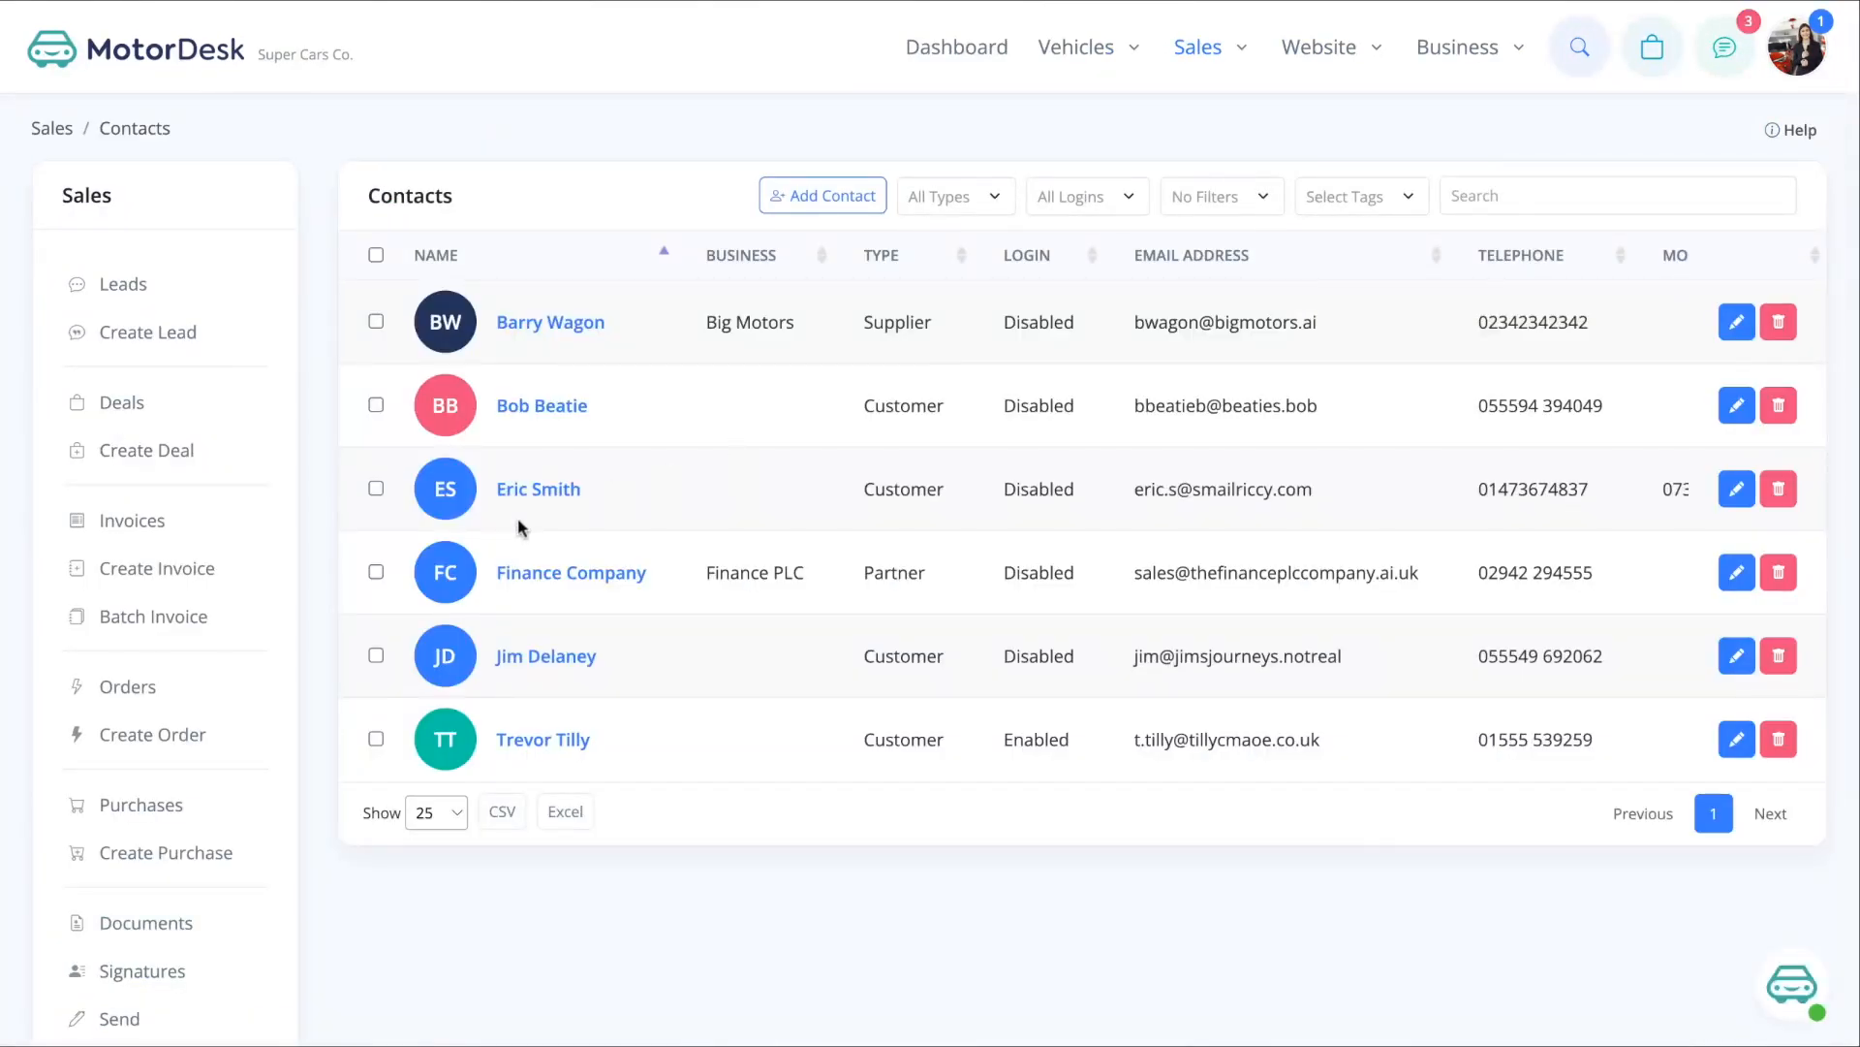
pyautogui.click(1742, 487)
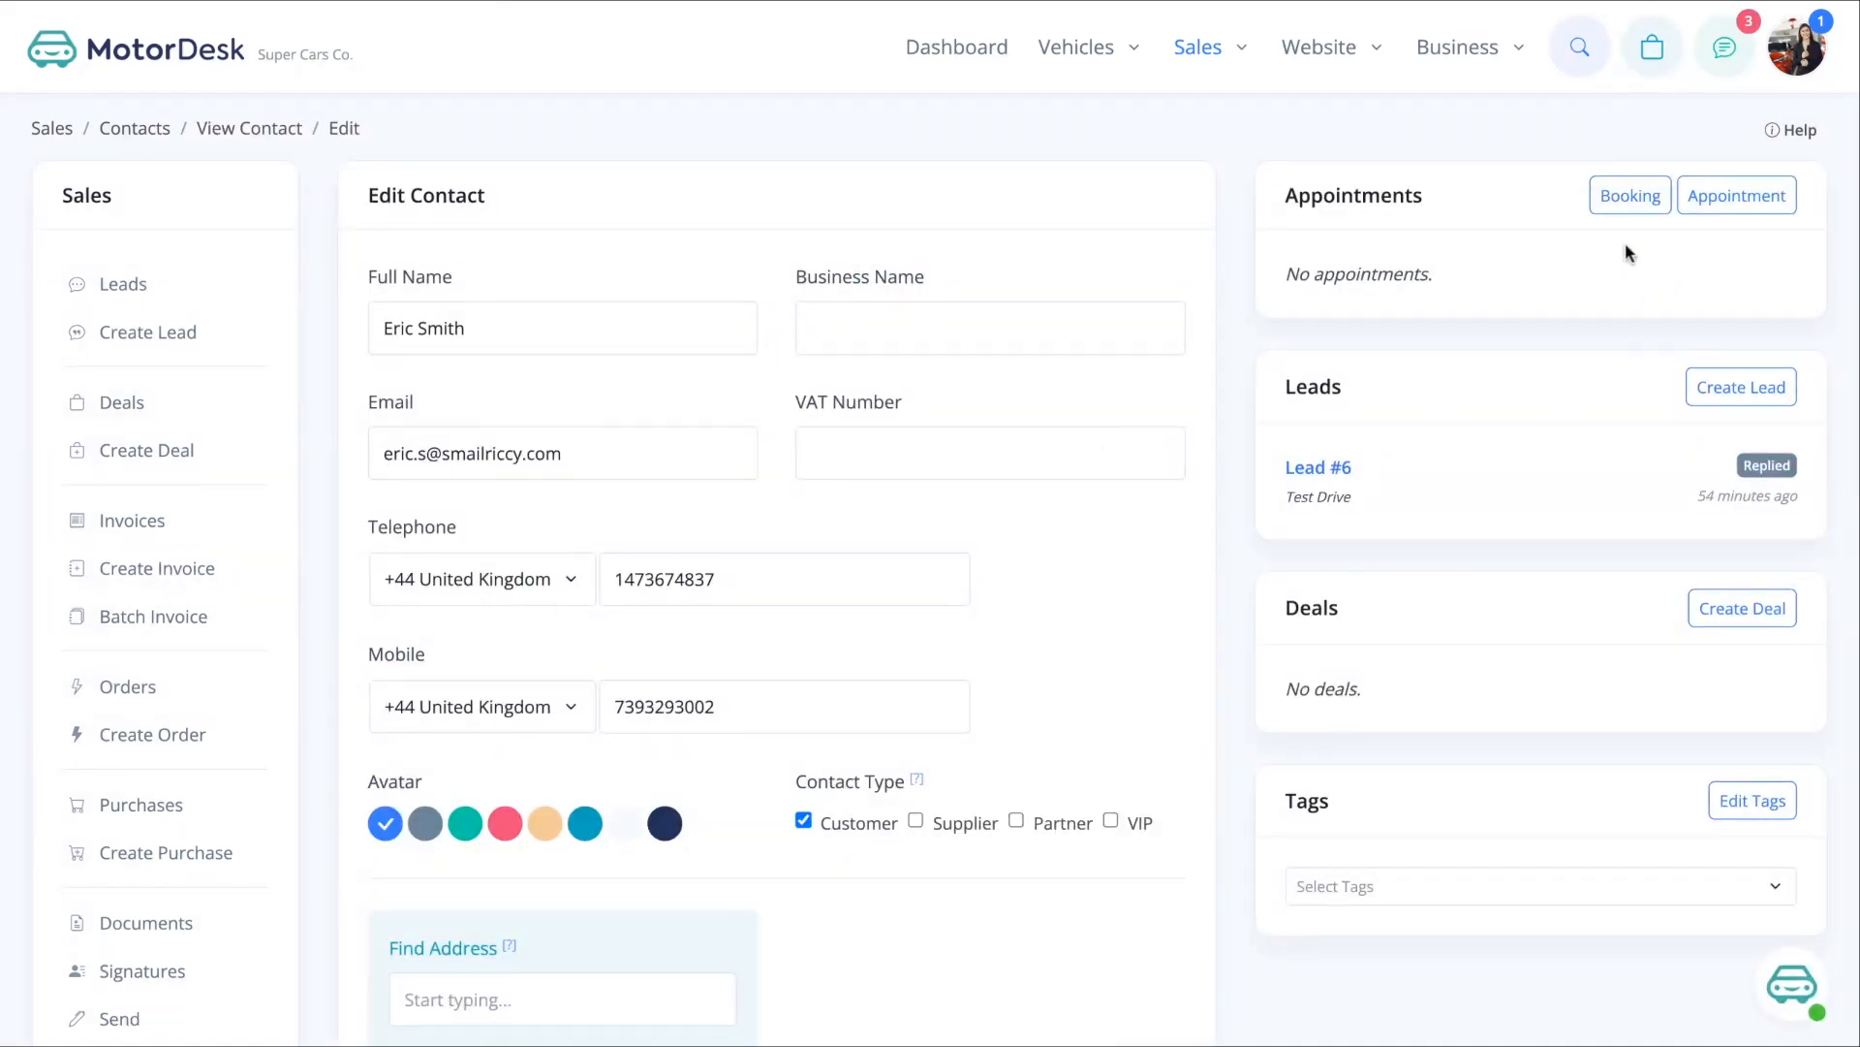
pyautogui.scroll(-1, 1526, 414)
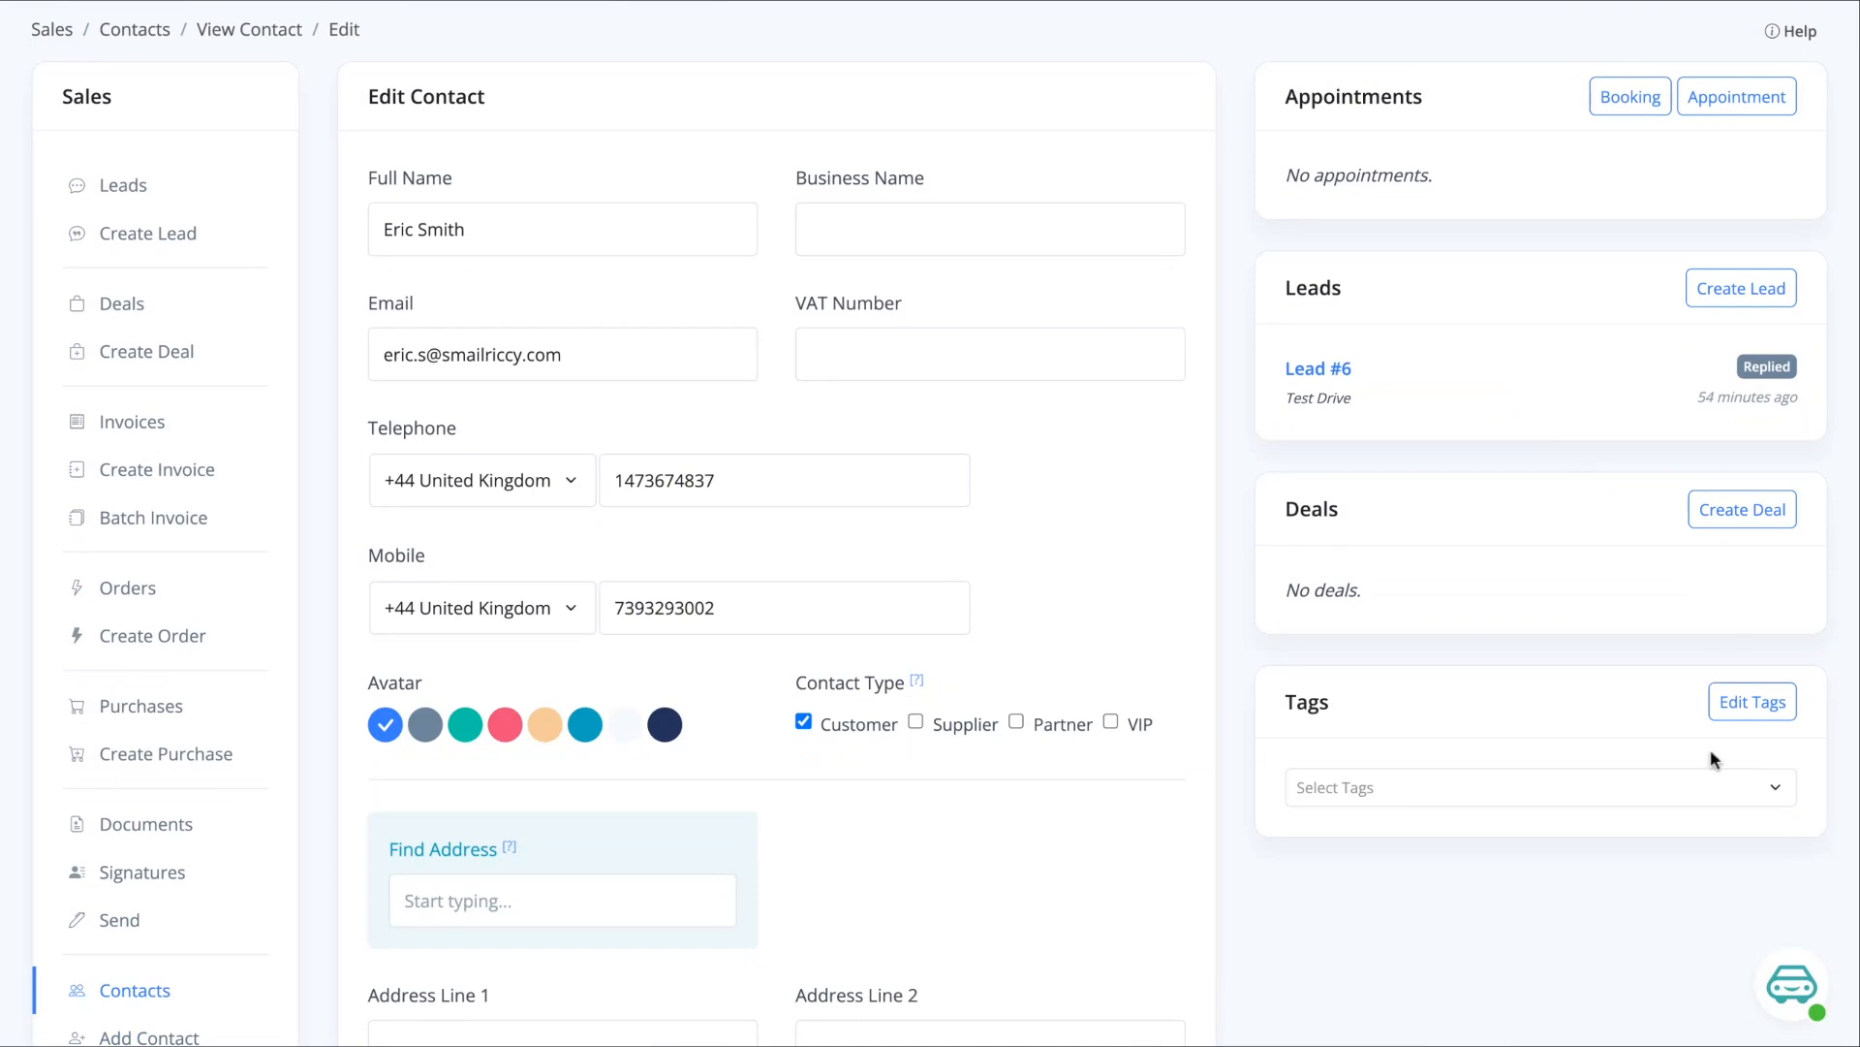
pyautogui.click(1632, 783)
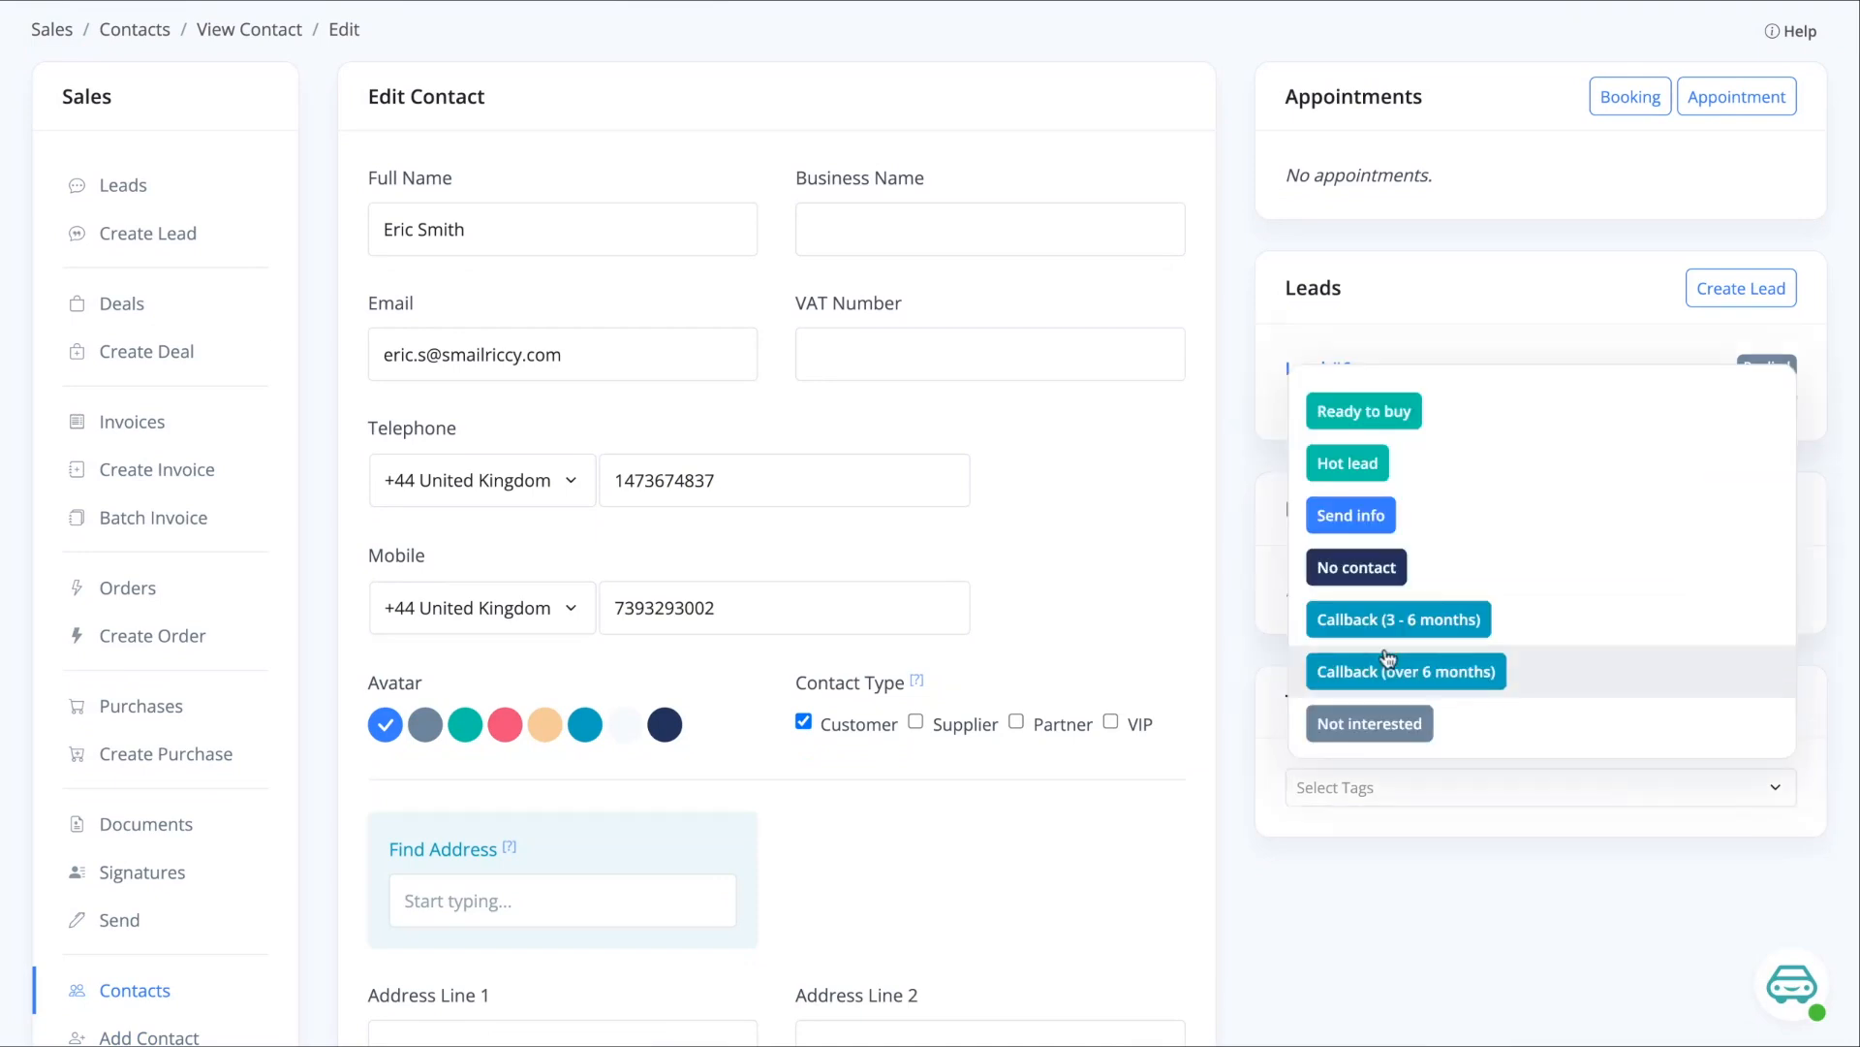
pyautogui.click(1397, 526)
pyautogui.click(1243, 538)
# - Save the updated contact and return to the Contacts list
pyautogui.scroll(-4, 1243, 538)
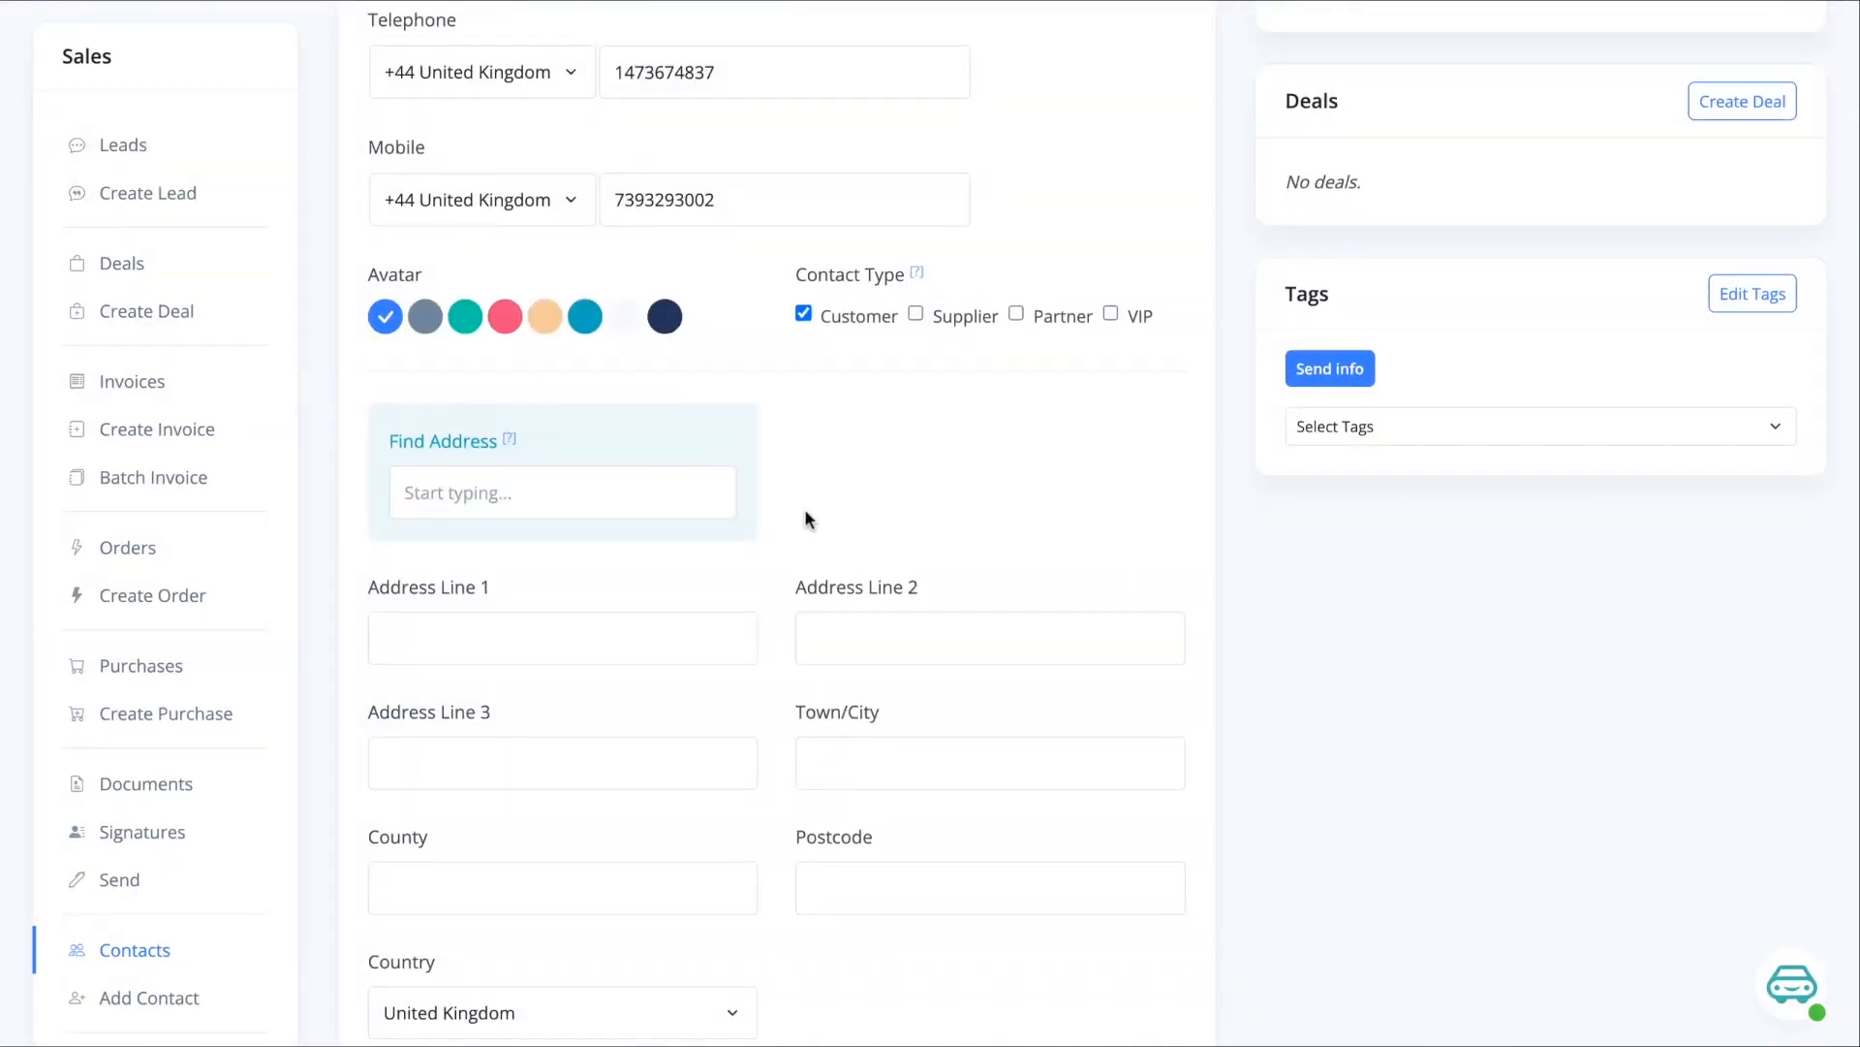
pyautogui.click(544, 500)
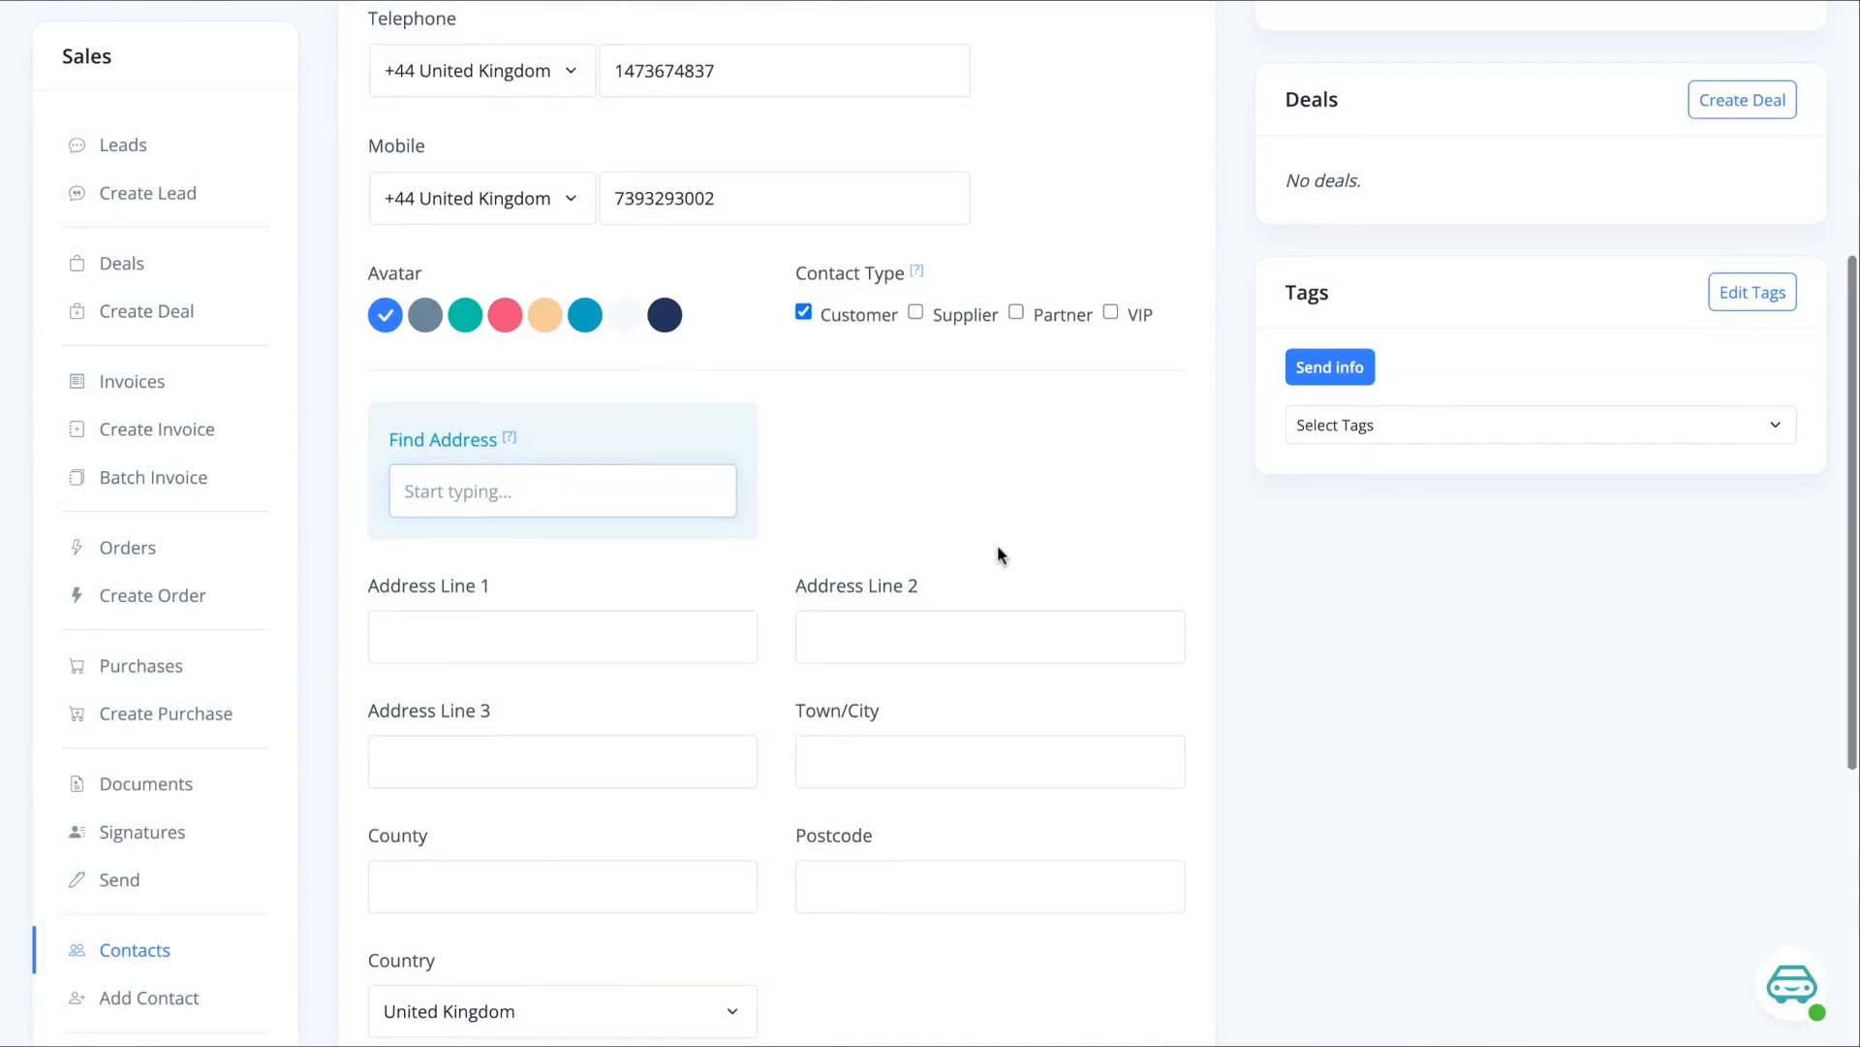
pyautogui.scroll(-5, 999, 550)
pyautogui.click(490, 920)
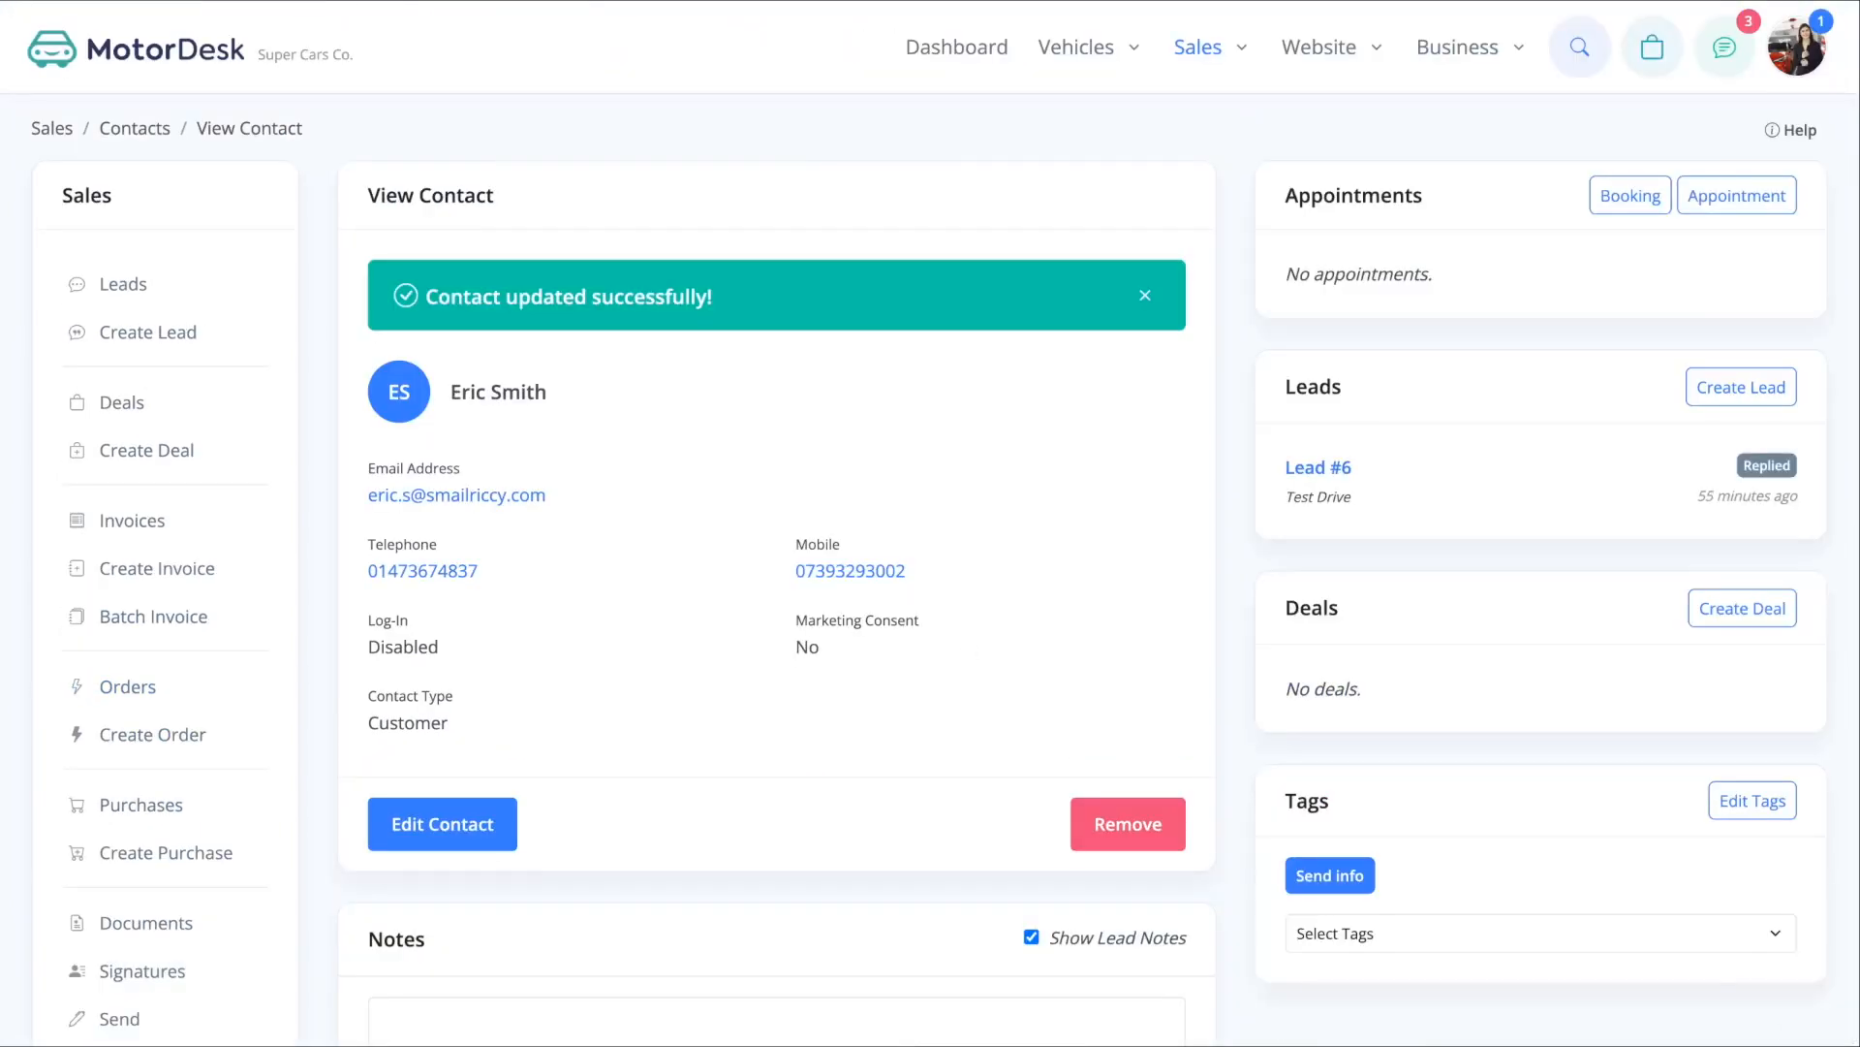
pyautogui.moveTo(1198, 46)
pyautogui.click(1292, 245)
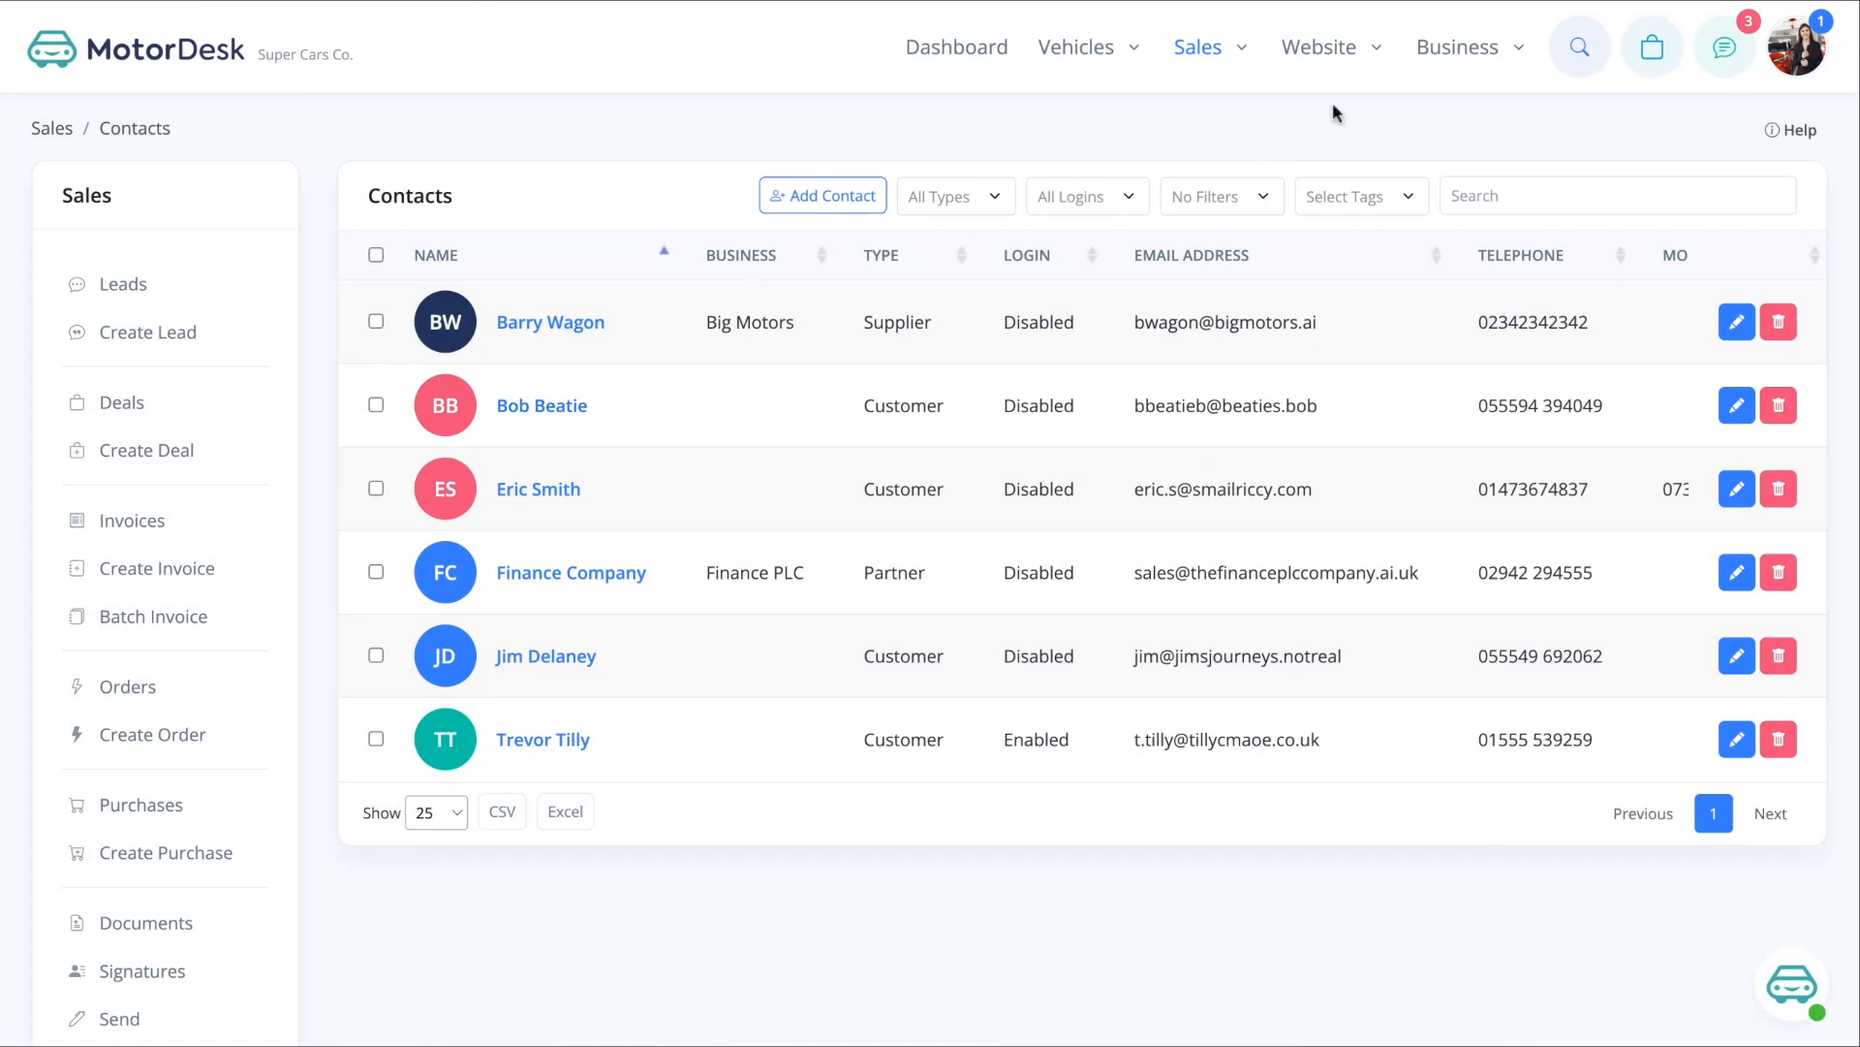
# - Link the Chat lead in Leads & Chat to its matching customer contact
pyautogui.moveTo(1199, 53)
pyautogui.click(1013, 147)
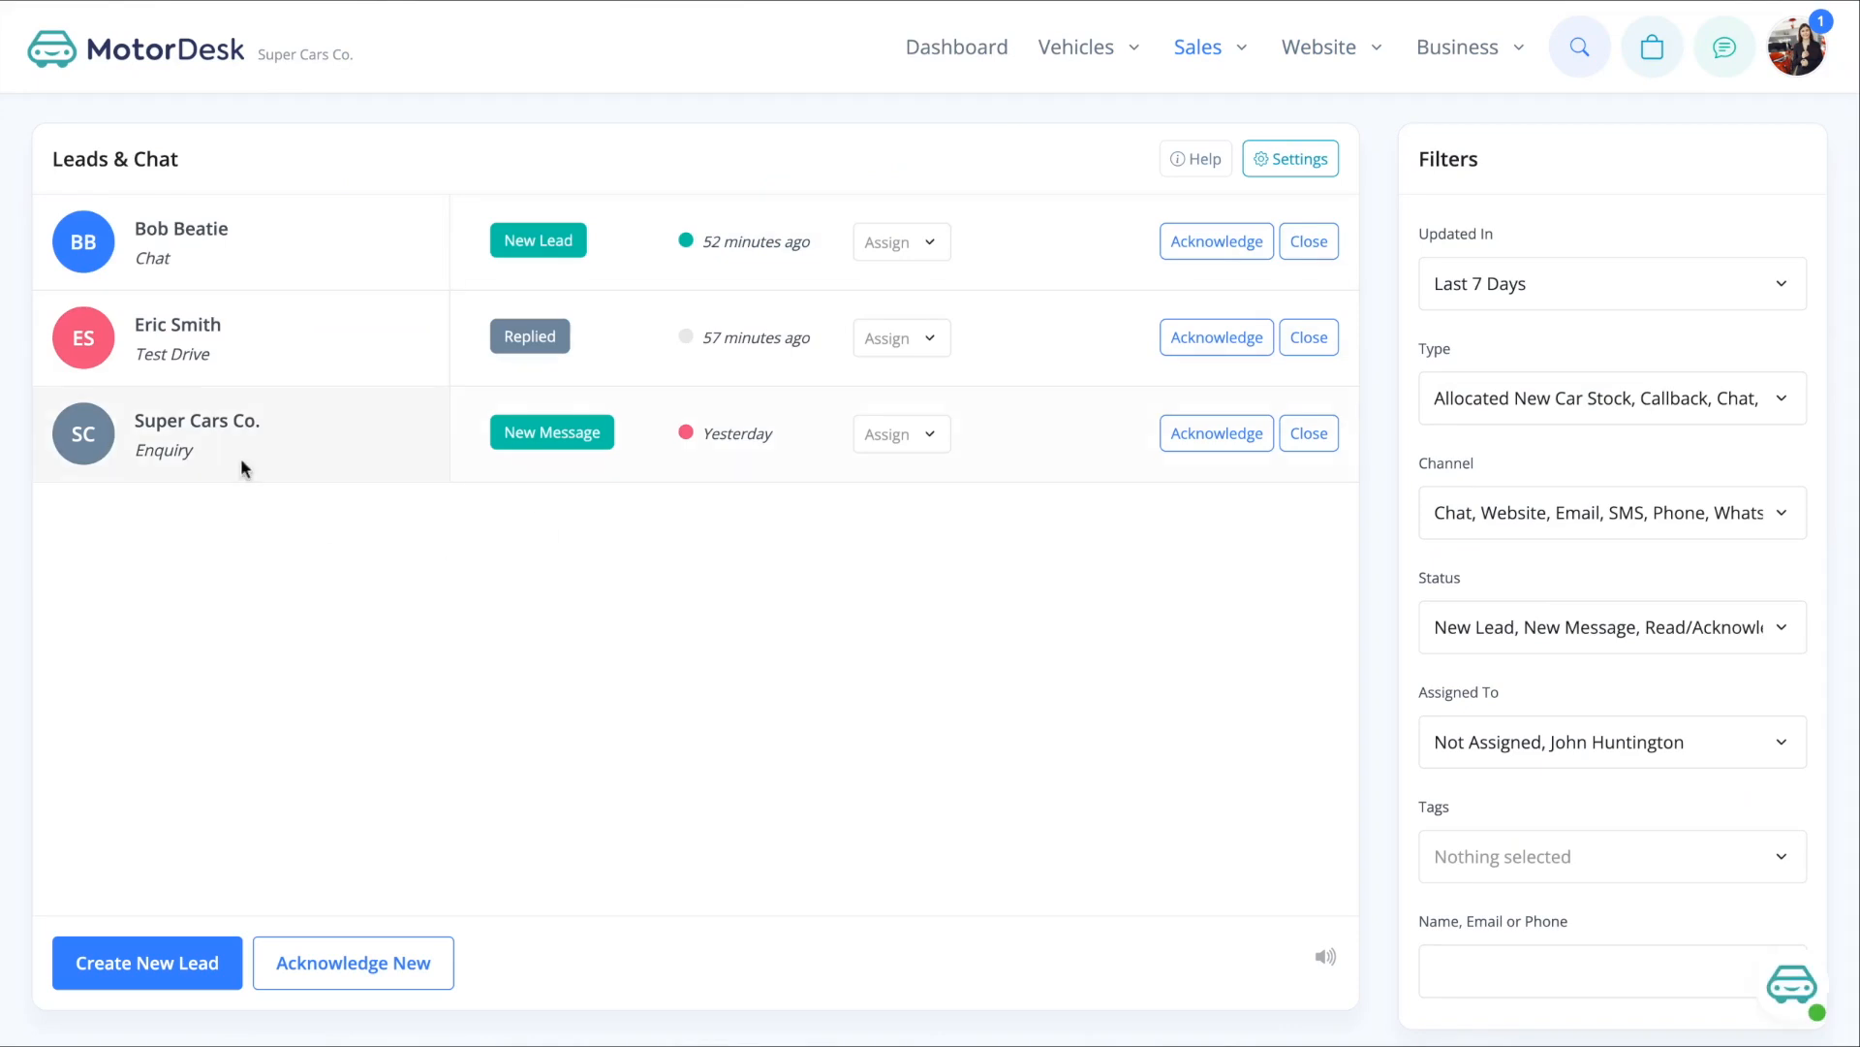
pyautogui.click(204, 280)
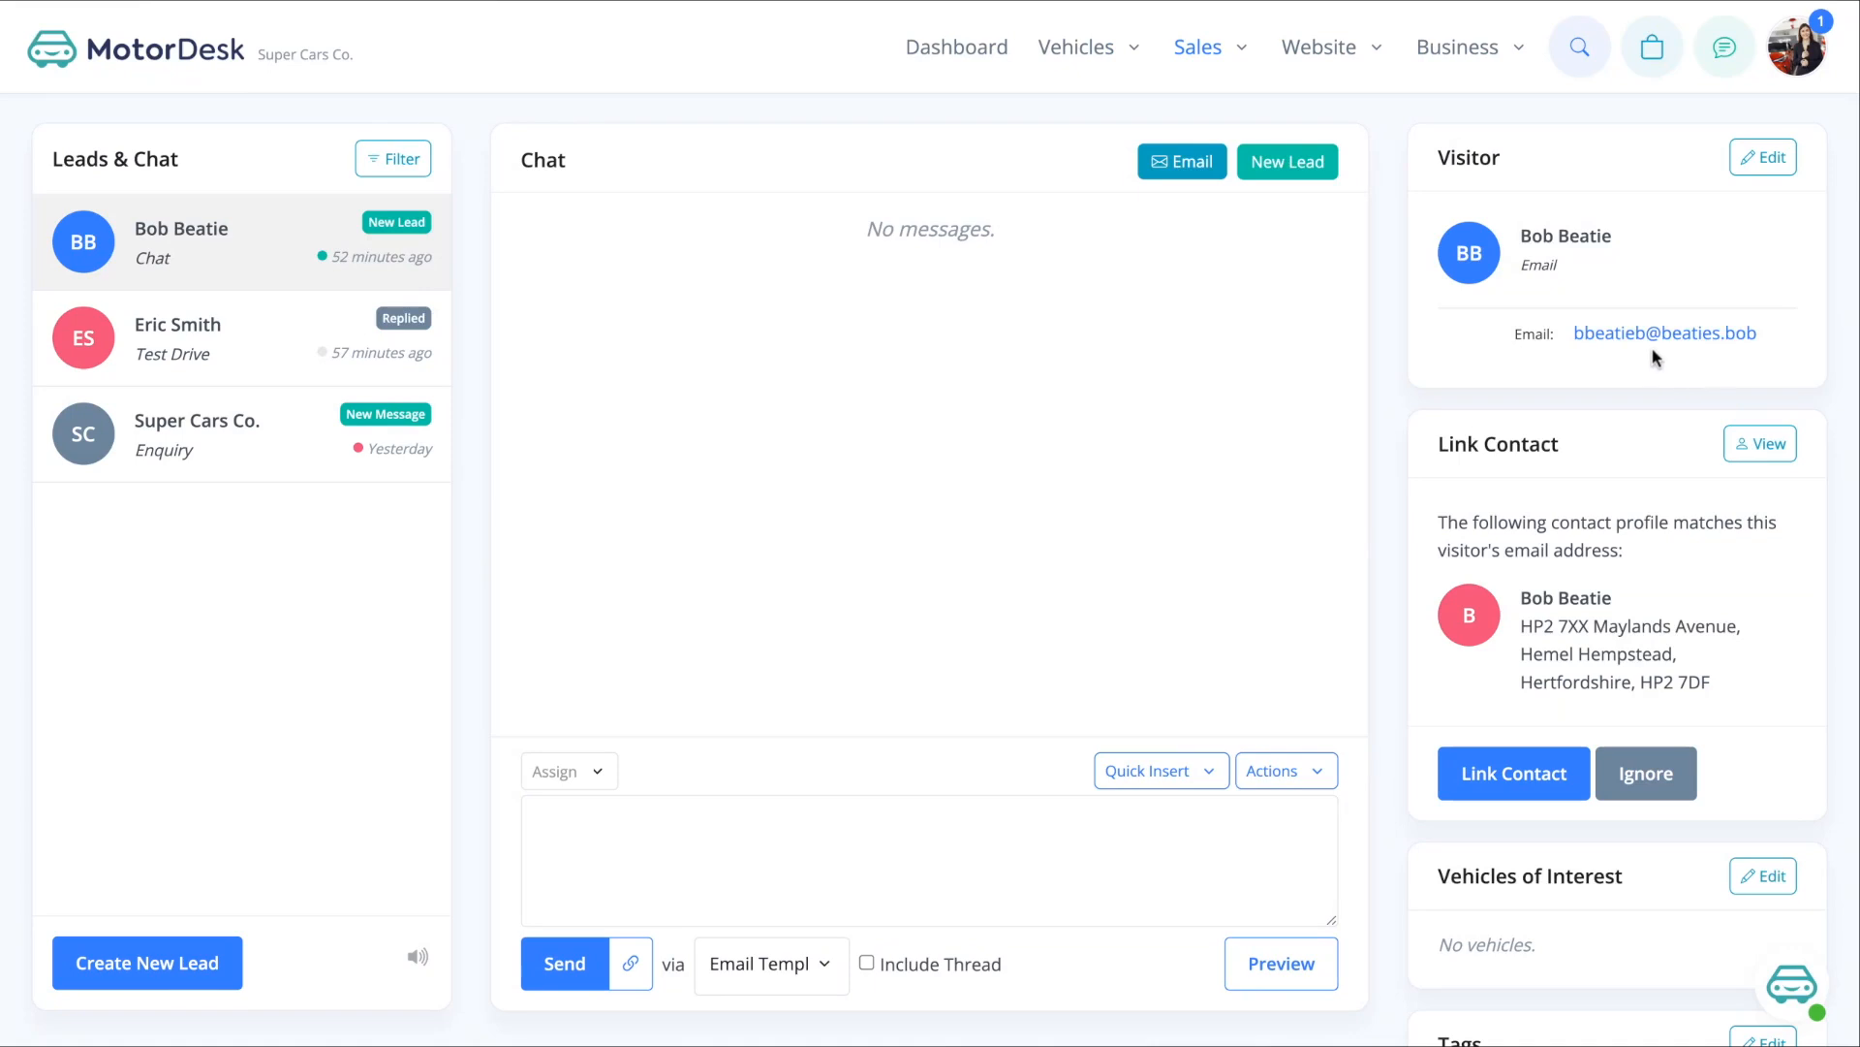
pyautogui.click(1514, 774)
# - Send the reply 'Hello' to the Chat lead and view the linked customer's profile
pyautogui.click(656, 818)
pyautogui.write('Hello')
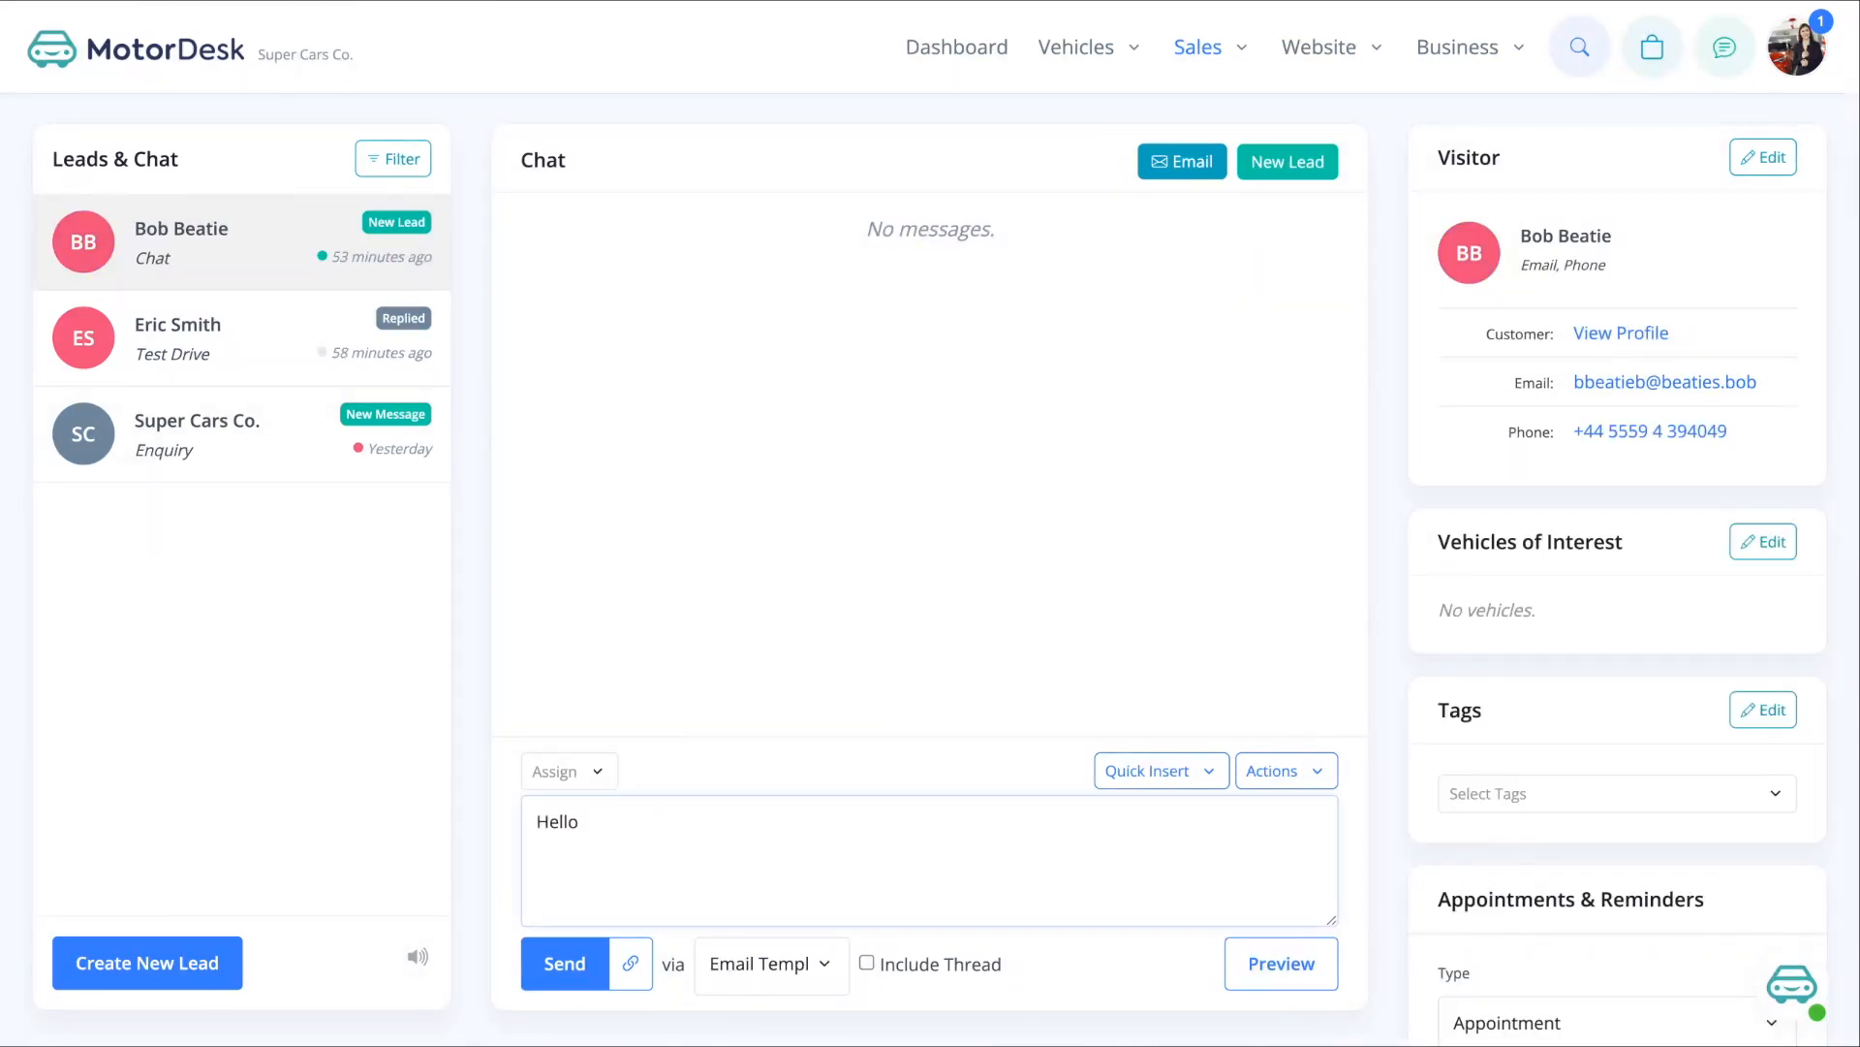
pyautogui.click(580, 979)
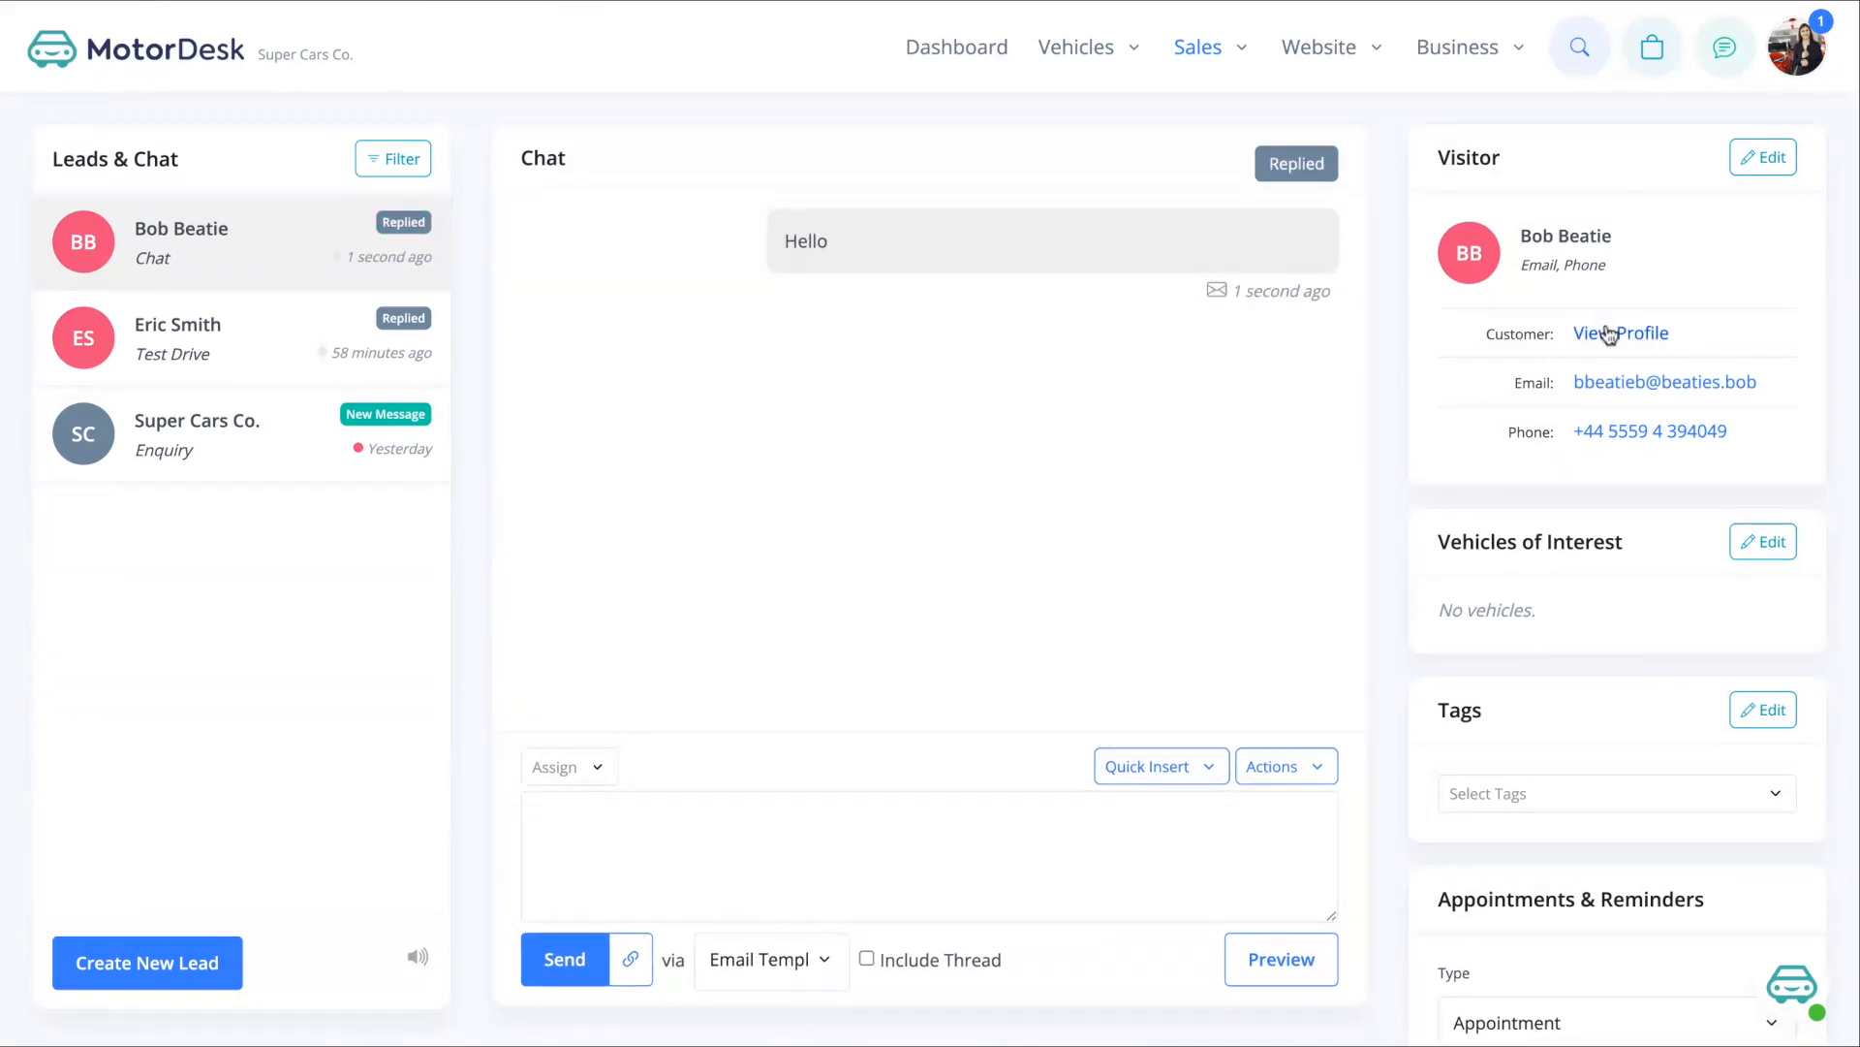
pyautogui.click(1609, 331)
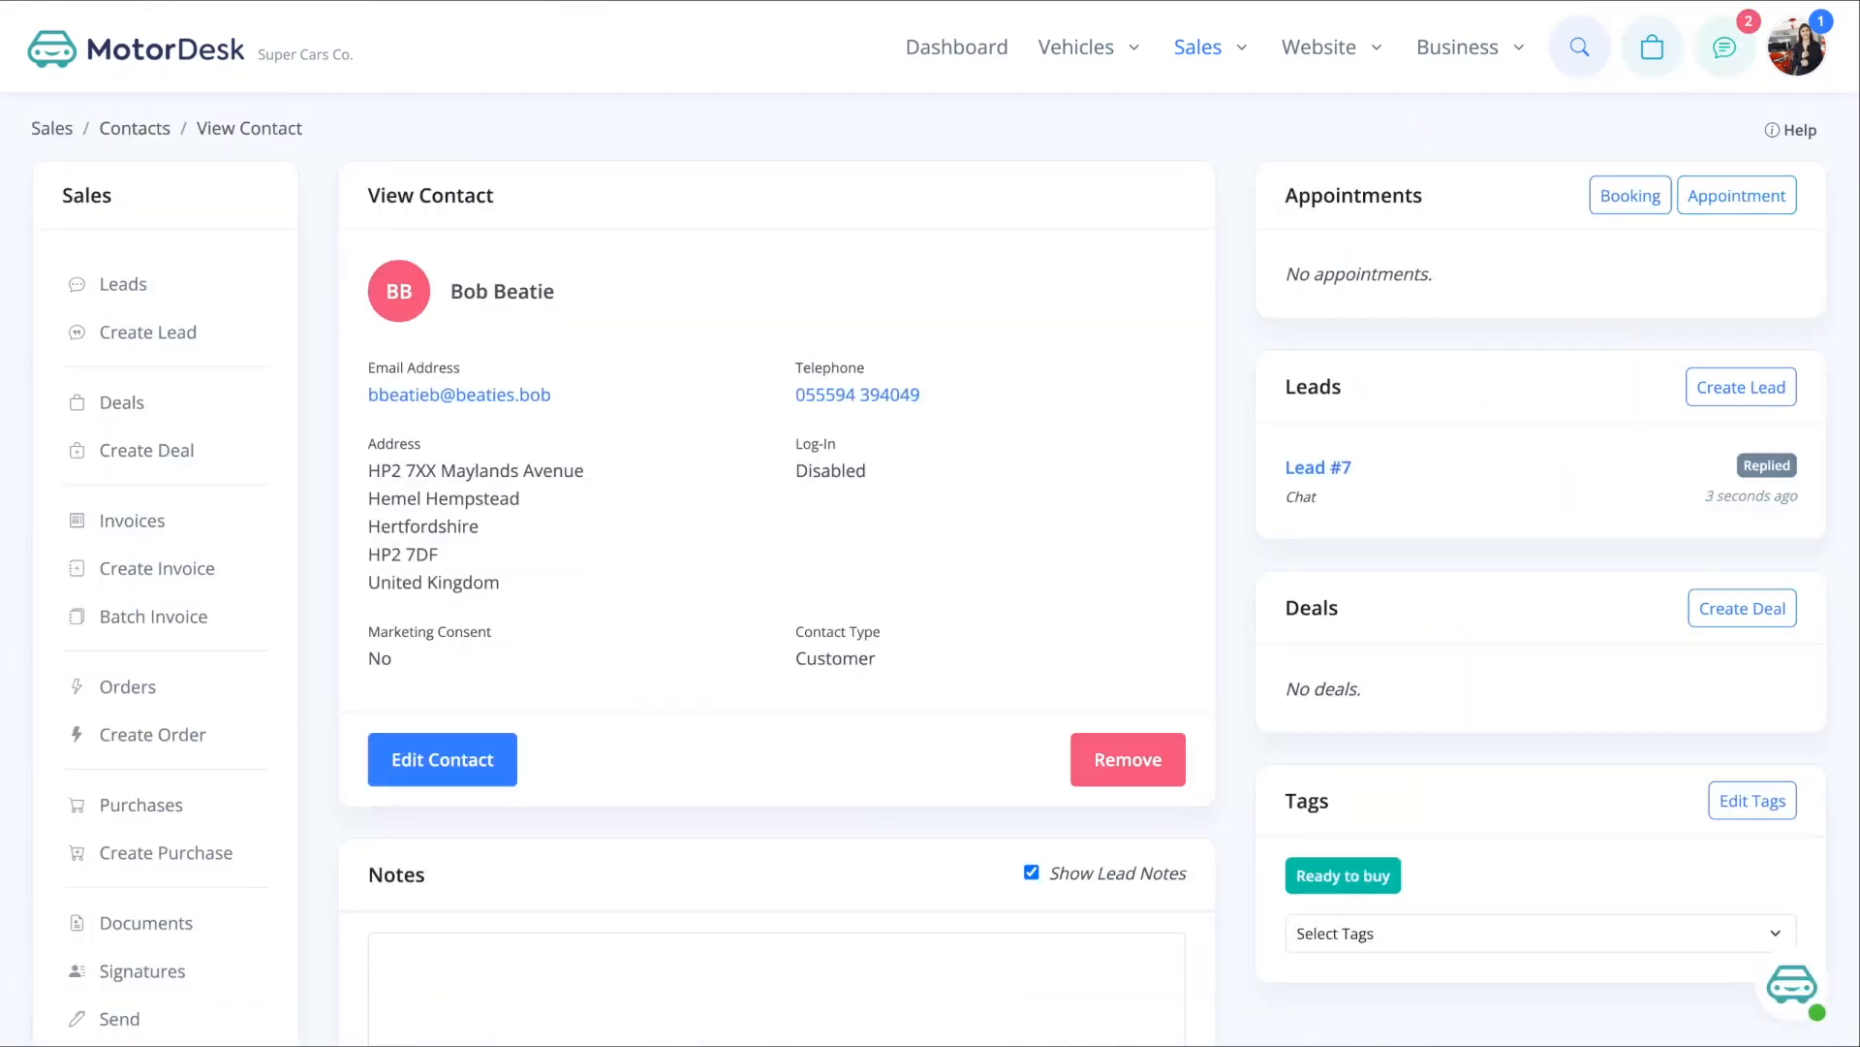